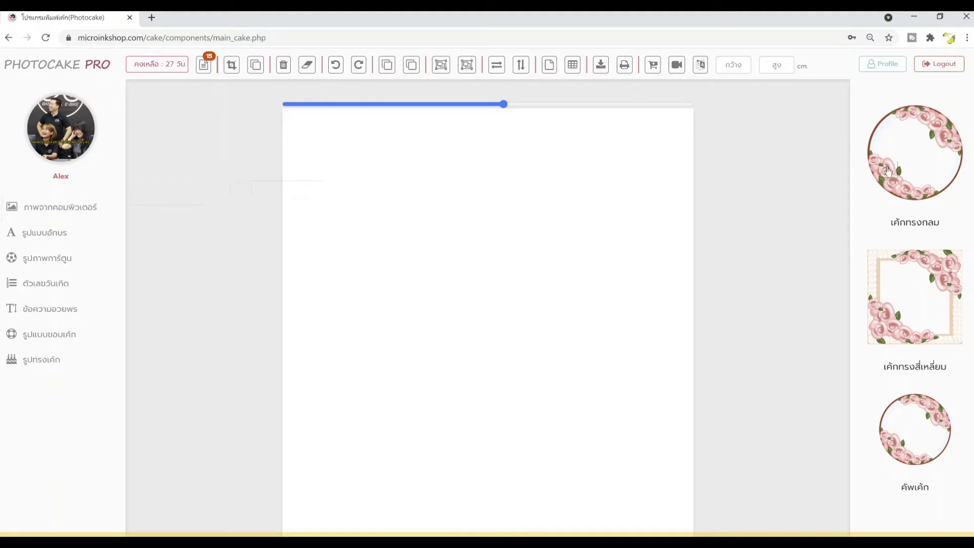
pyautogui.click(888, 170)
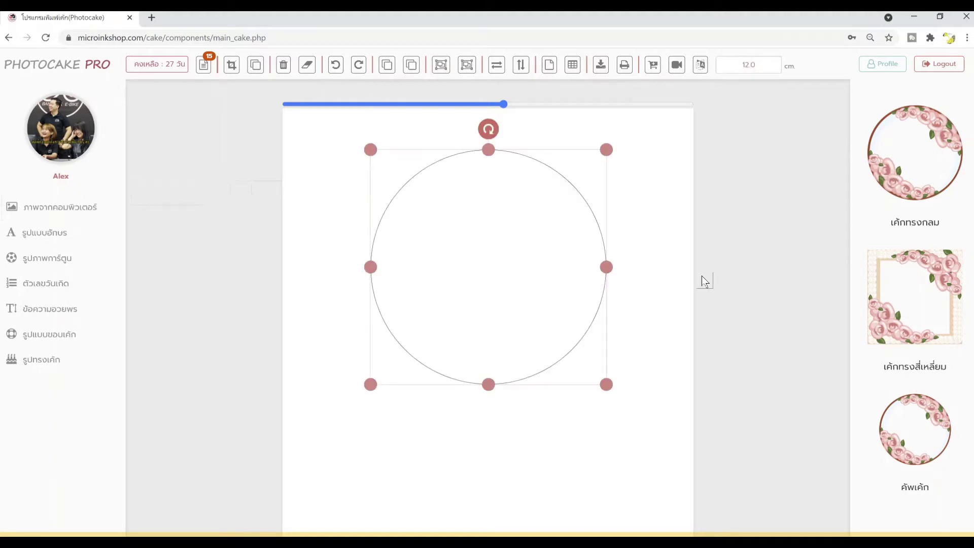
pyautogui.click(635, 339)
pyautogui.click(935, 309)
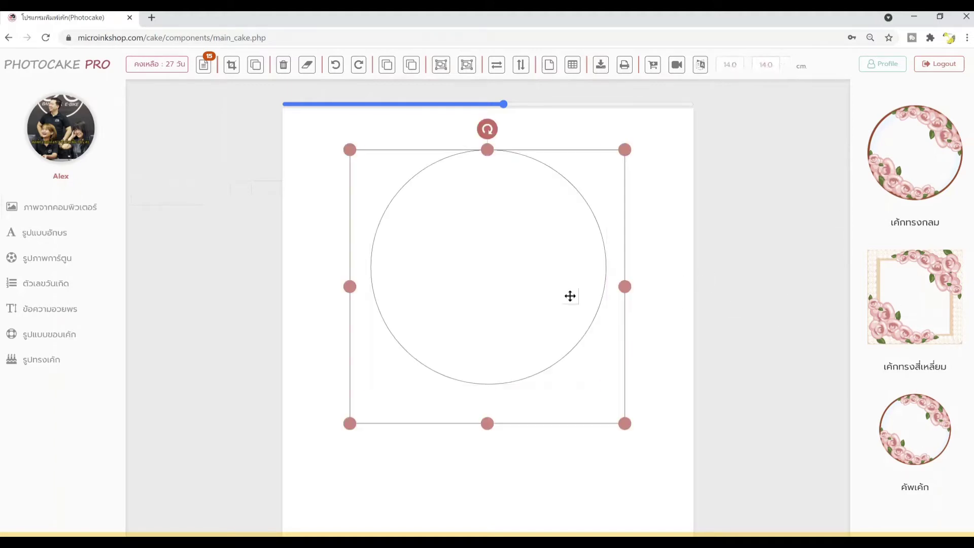
pyautogui.moveTo(610, 195); pyautogui.dragTo(605, 175)
pyautogui.click(559, 226)
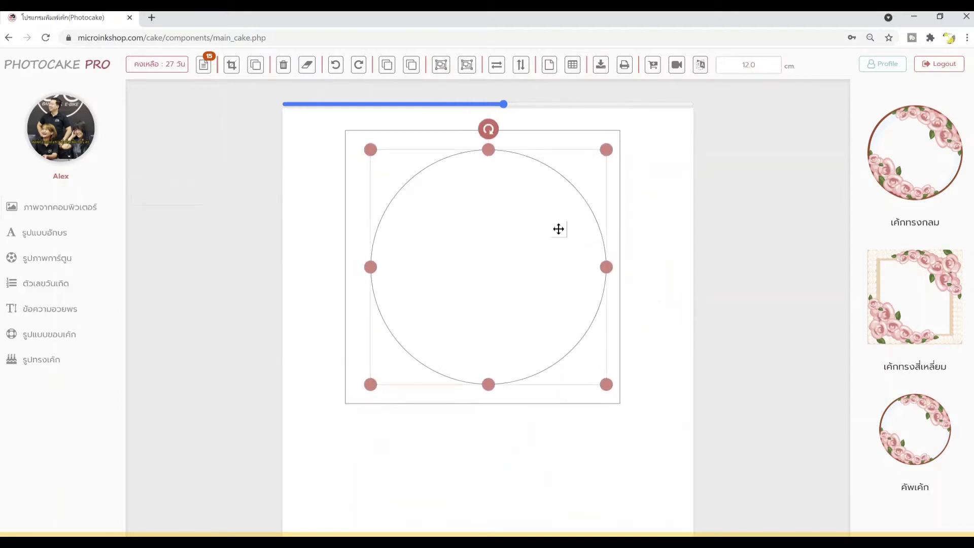
pyautogui.click(556, 184)
pyautogui.press('Delete')
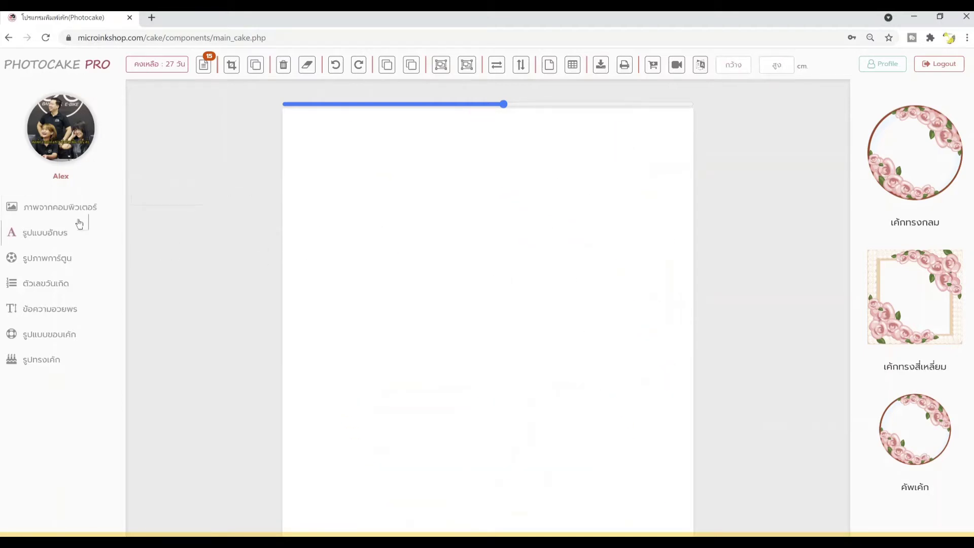
# Step: Insert the photo 20200302_194416.jpg from the PhotoCake Designer ProV3 folder on the desktop onto the page
pyautogui.click(74, 217)
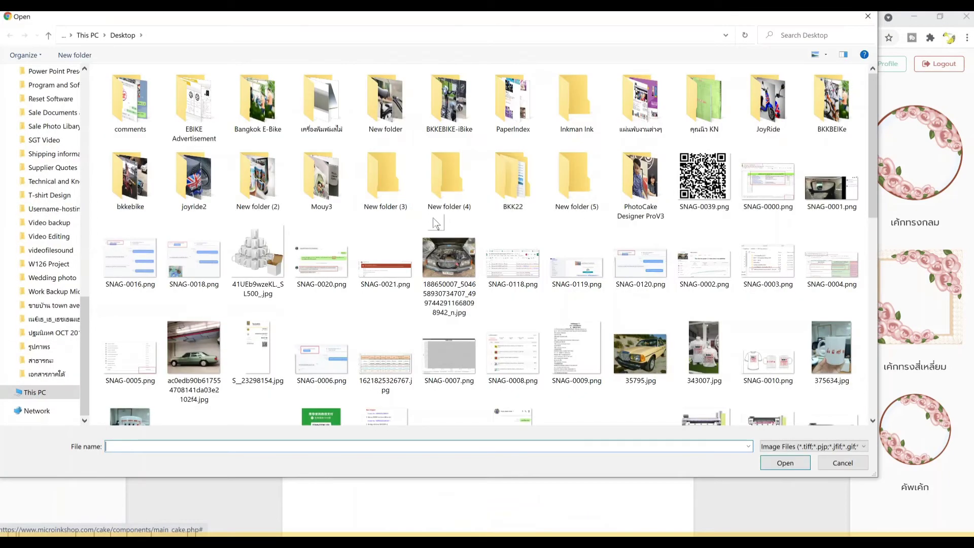
pyautogui.doubleClick(635, 177)
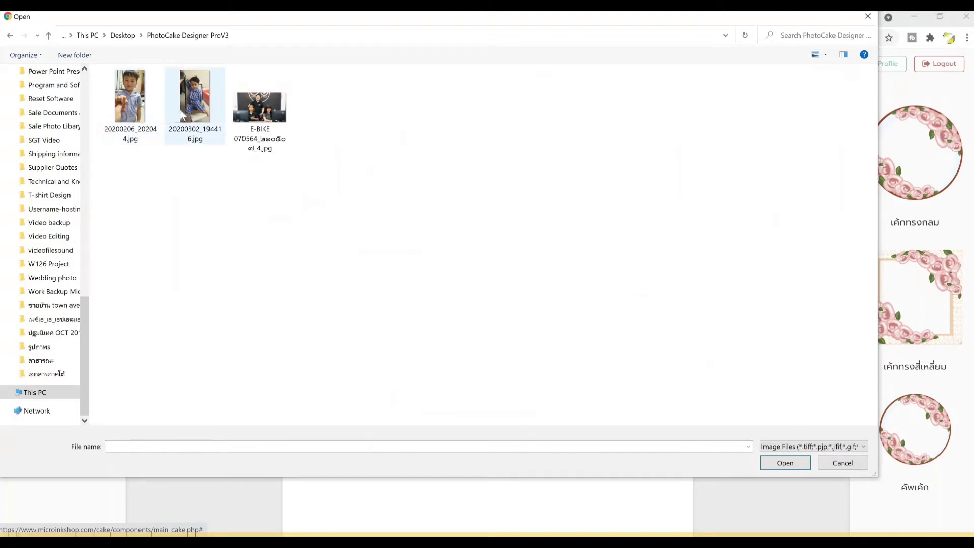
pyautogui.doubleClick(192, 109)
pyautogui.moveTo(535, 251); pyautogui.dragTo(538, 242)
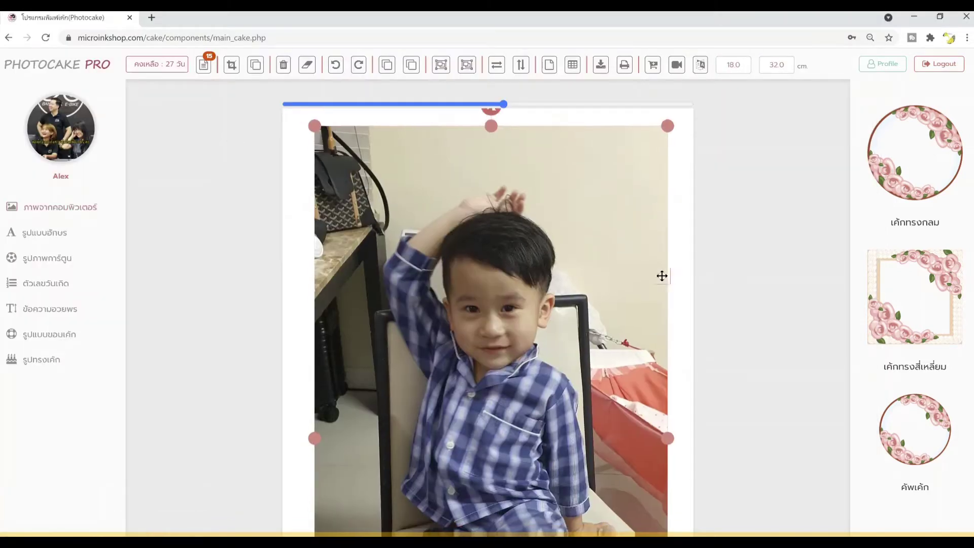
pyautogui.click(236, 262)
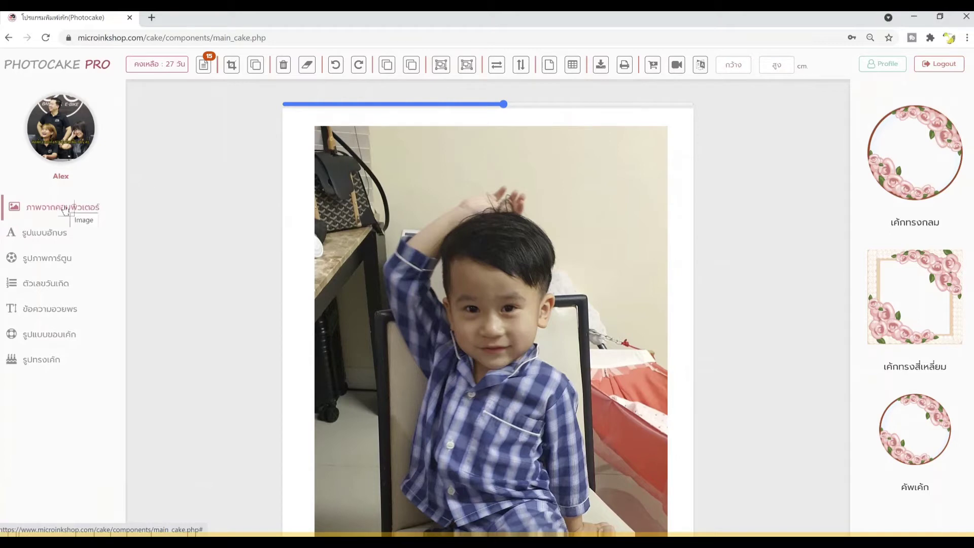
# Step: Start cropping the inserted photo with the circular frame, enlarging the image and centring it on the boy's head
pyautogui.click(411, 211)
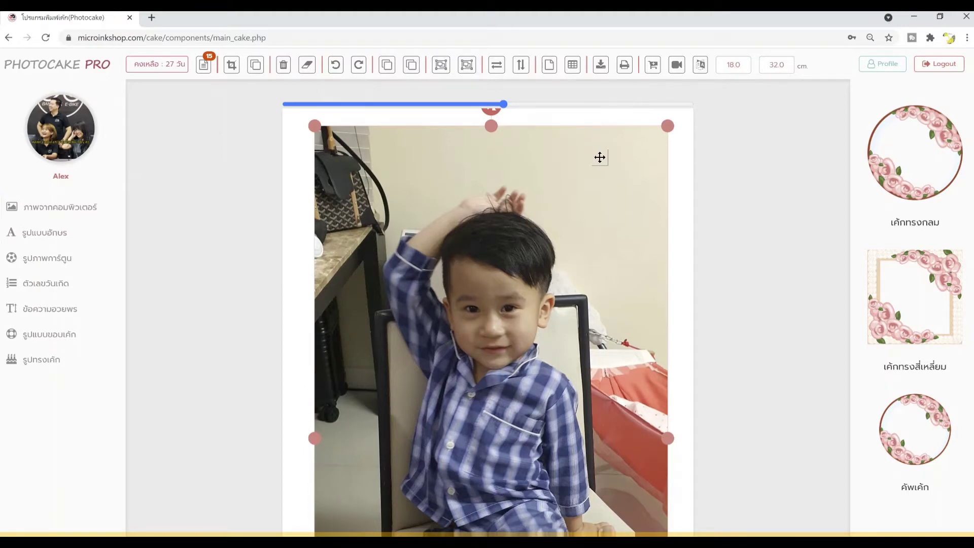
pyautogui.click(232, 65)
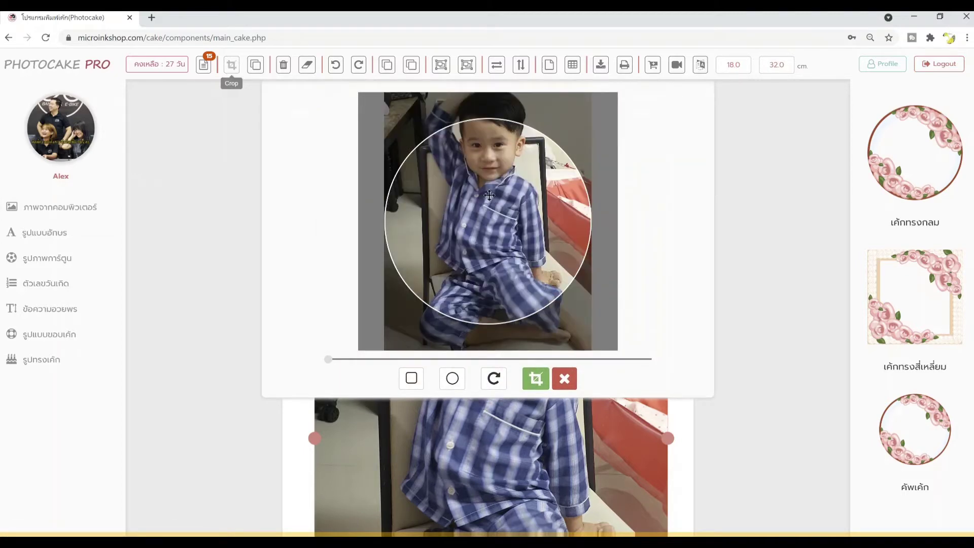
pyautogui.moveTo(331, 364); pyautogui.dragTo(354, 360)
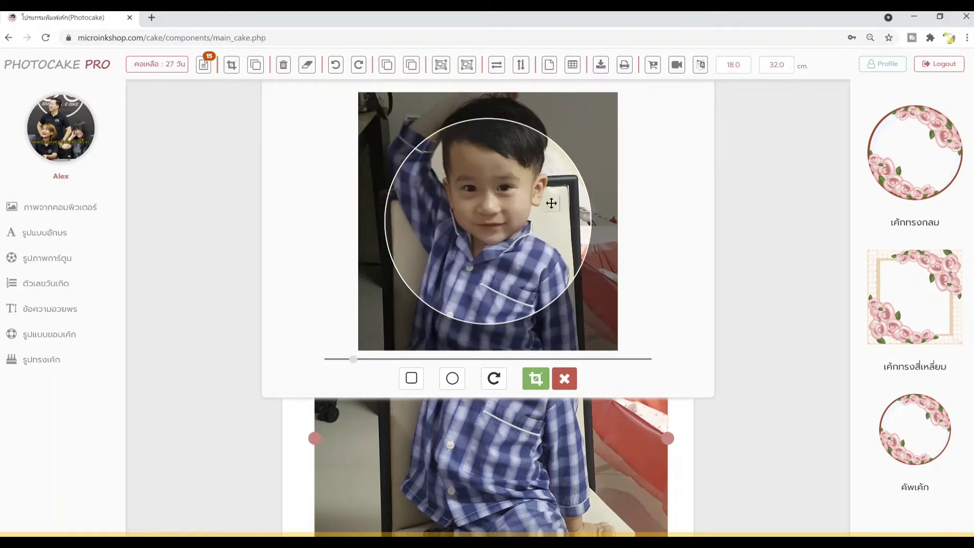
pyautogui.moveTo(549, 225); pyautogui.dragTo(552, 234)
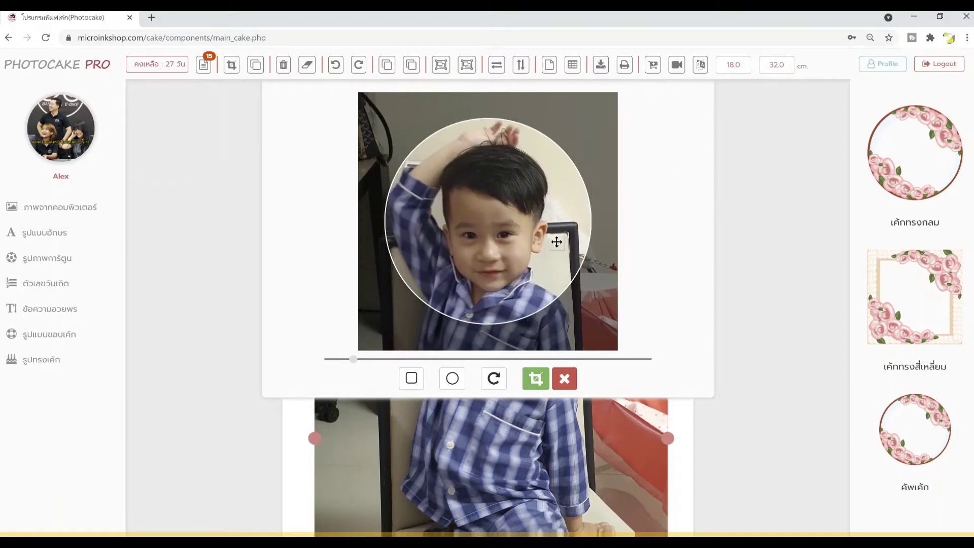
pyautogui.click(411, 378)
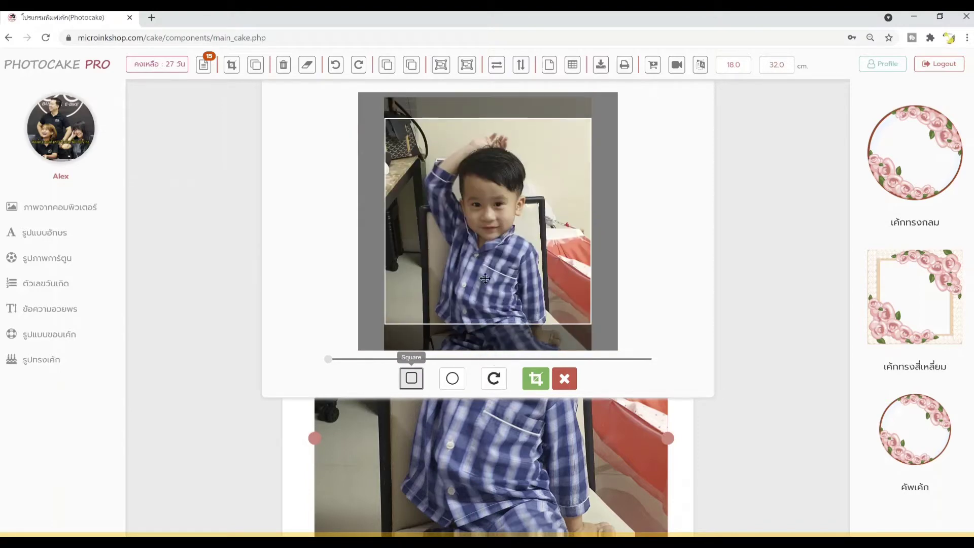
pyautogui.moveTo(329, 358); pyautogui.dragTo(344, 359)
pyautogui.moveTo(459, 228); pyautogui.dragTo(486, 336)
# Step: Crop the photo to a circle, enlarged and centred on the boy's face and raised arm
pyautogui.click(452, 379)
pyautogui.moveTo(329, 359); pyautogui.dragTo(359, 359)
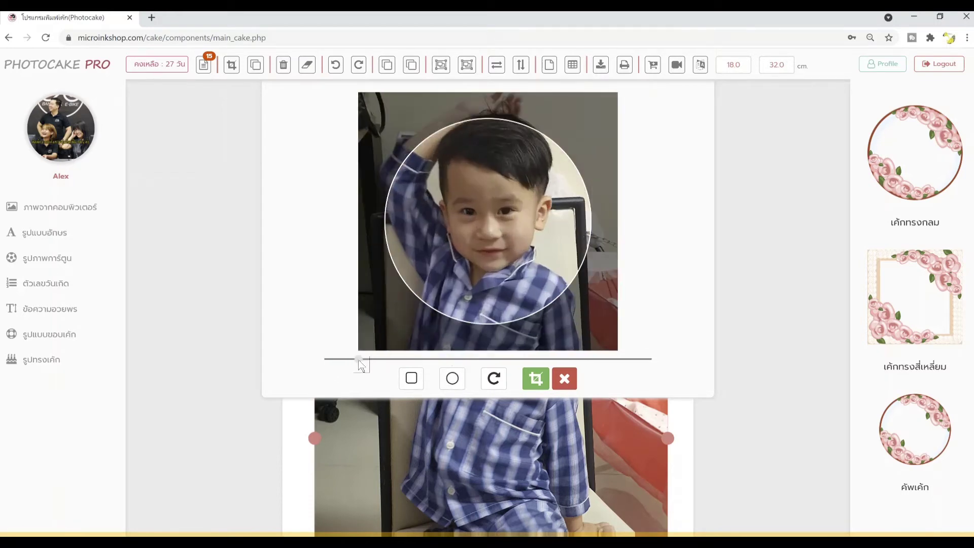
pyautogui.scroll(-1, 532, 249)
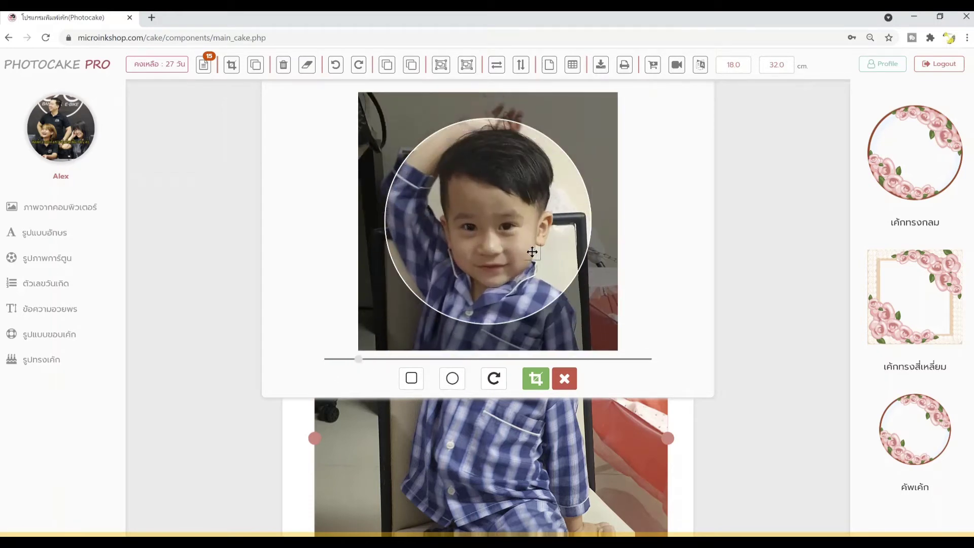
pyautogui.click(536, 378)
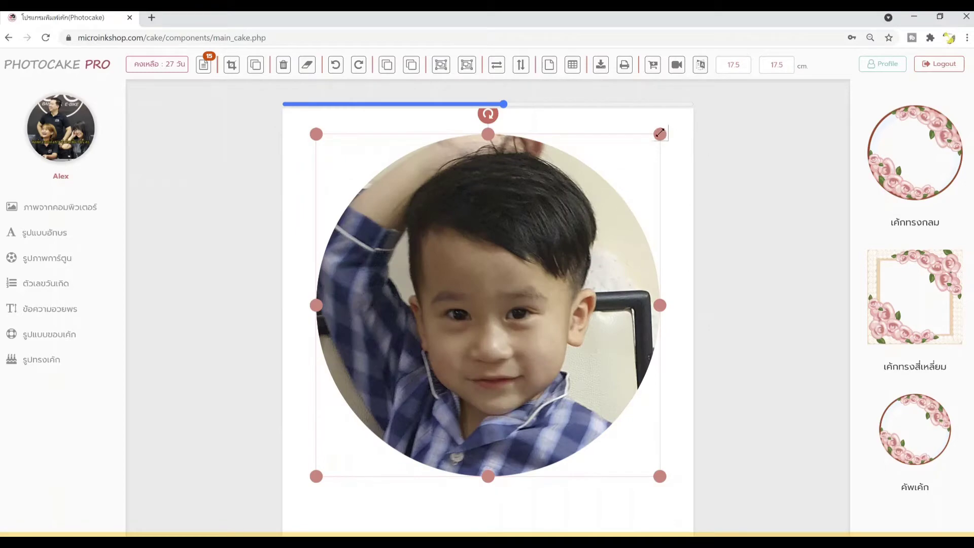
# Step: Resize the circular photo to 17.0 × 17.0 cm and move it to the middle of the page's width
pyautogui.moveTo(659, 133); pyautogui.dragTo(646, 147)
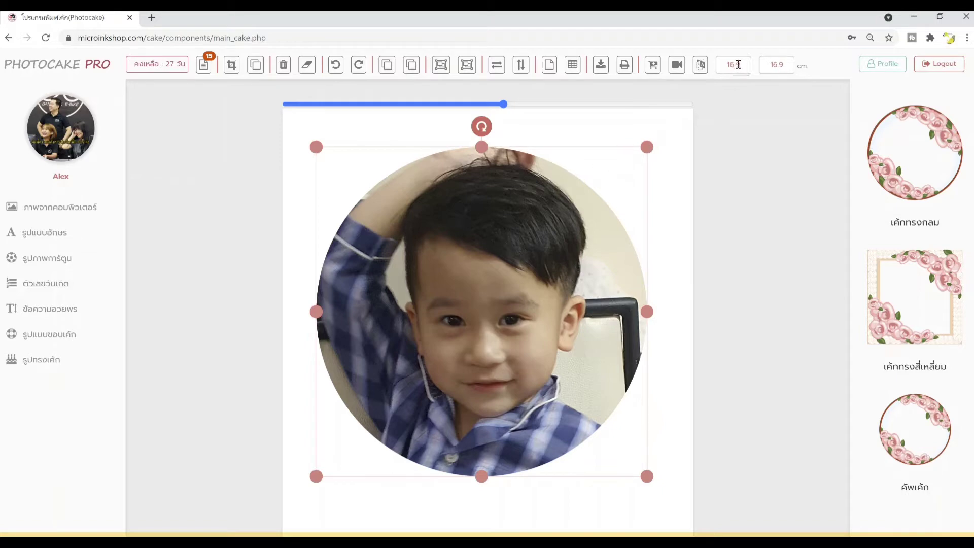
pyautogui.moveTo(647, 146); pyautogui.dragTo(649, 145)
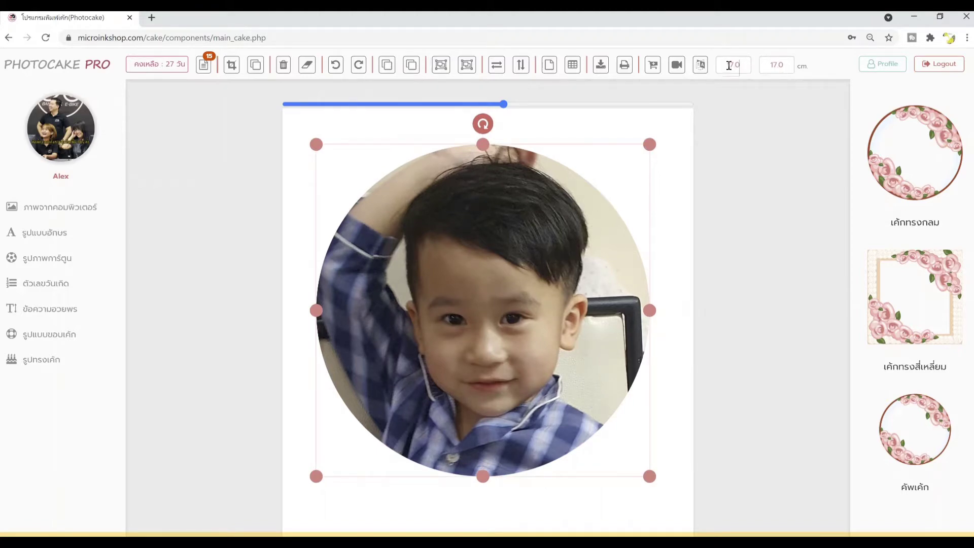
pyautogui.moveTo(543, 210); pyautogui.dragTo(554, 206)
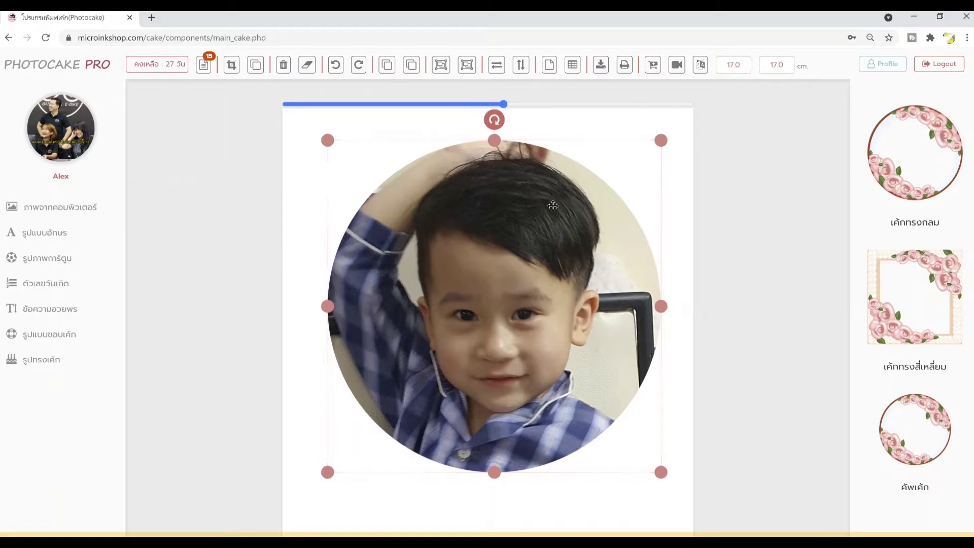
pyautogui.click(695, 221)
pyautogui.click(590, 279)
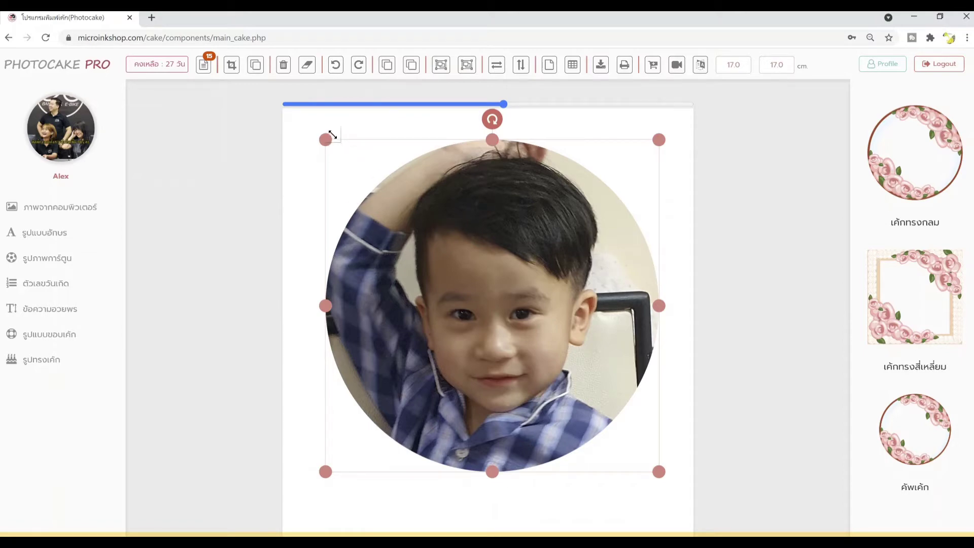
# Step: Add the text สวัสดีครับ and place it over the boy's face in the circular photo
pyautogui.click(72, 231)
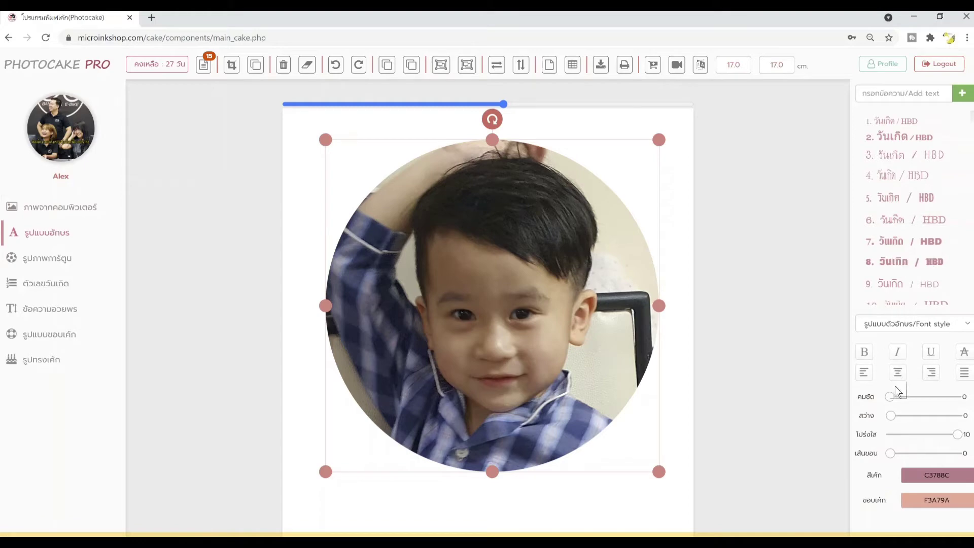
pyautogui.click(888, 94)
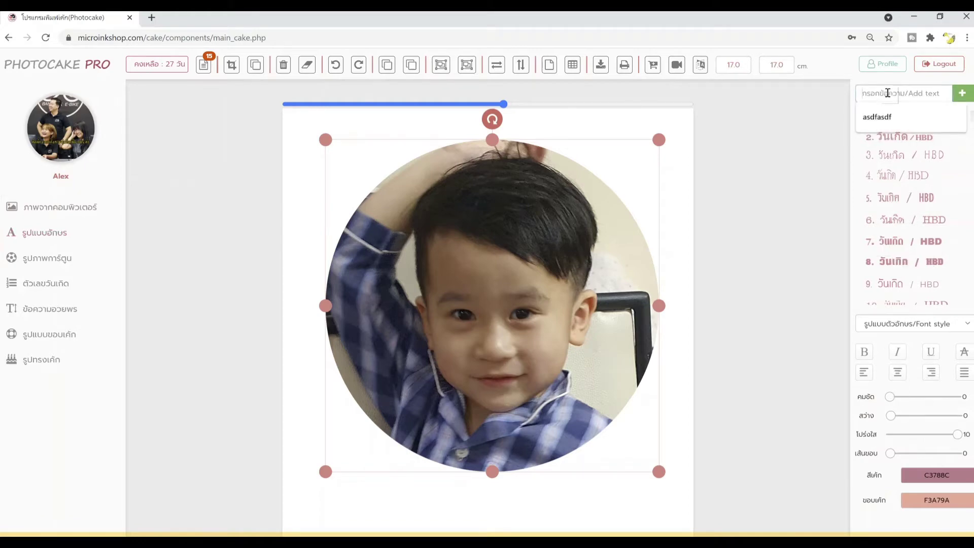
pyautogui.write('(')
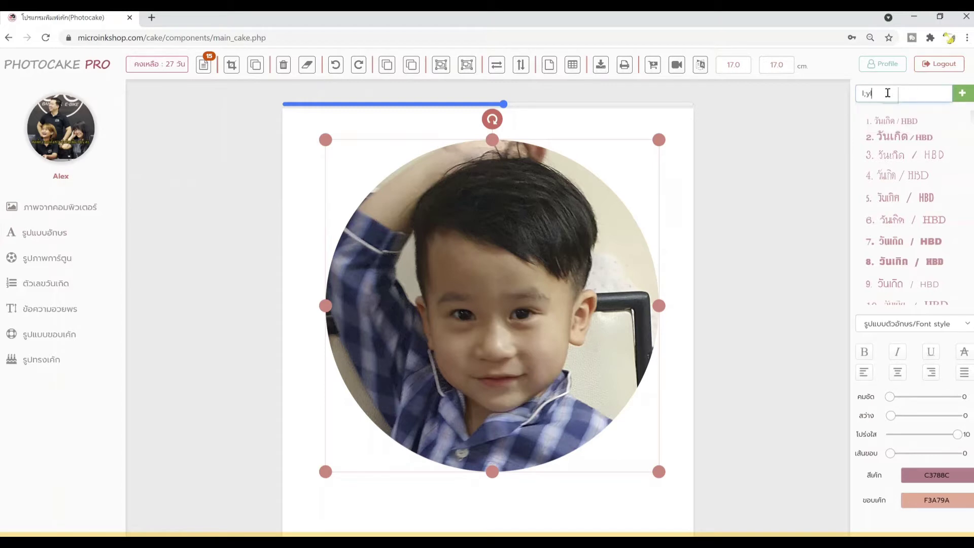
pyautogui.write('วัสดีครับ')
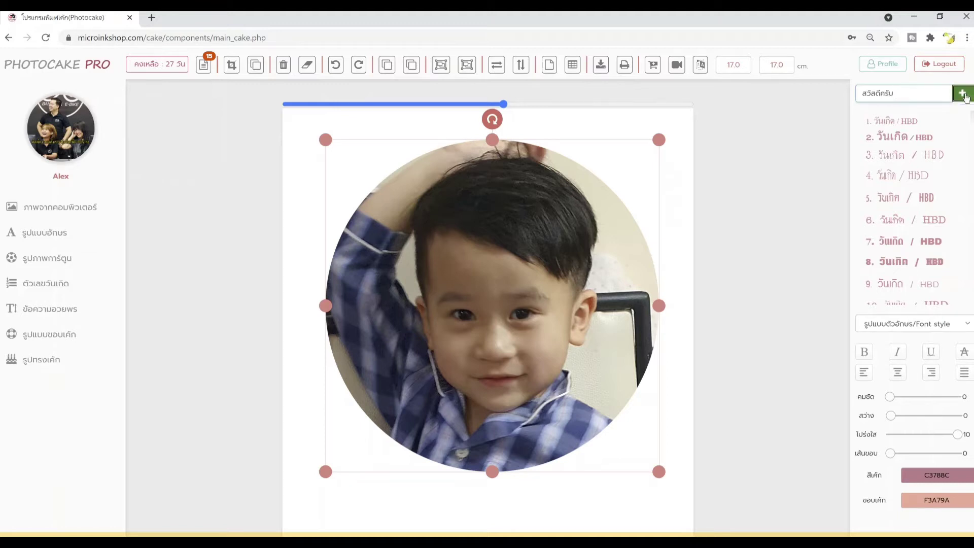
pyautogui.click(962, 92)
pyautogui.moveTo(546, 350); pyautogui.dragTo(558, 371)
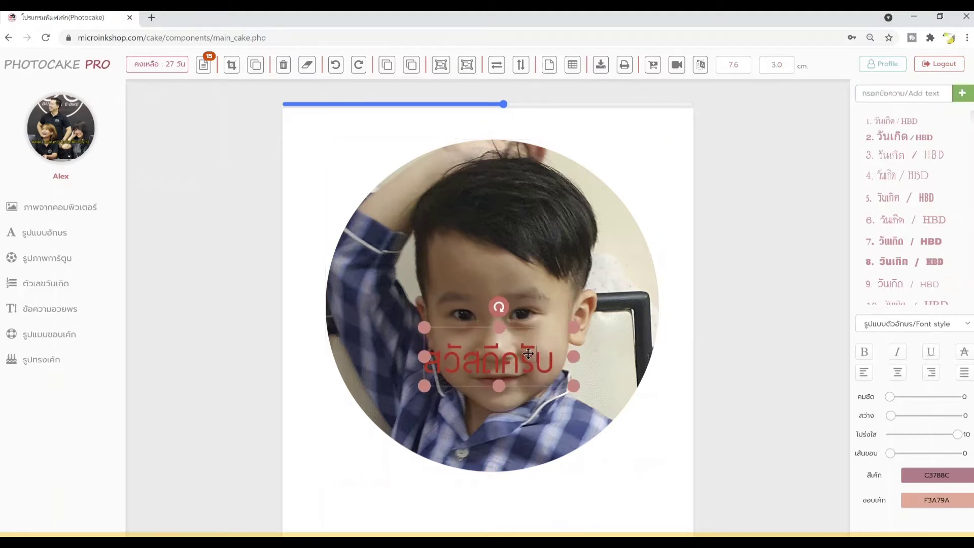
# Step: Try several fonts on the สวัสดีครับ text, keep a handwritten-looking one, and toggle bold on and off
pyautogui.click(897, 197)
pyautogui.scroll(-2, 900, 196)
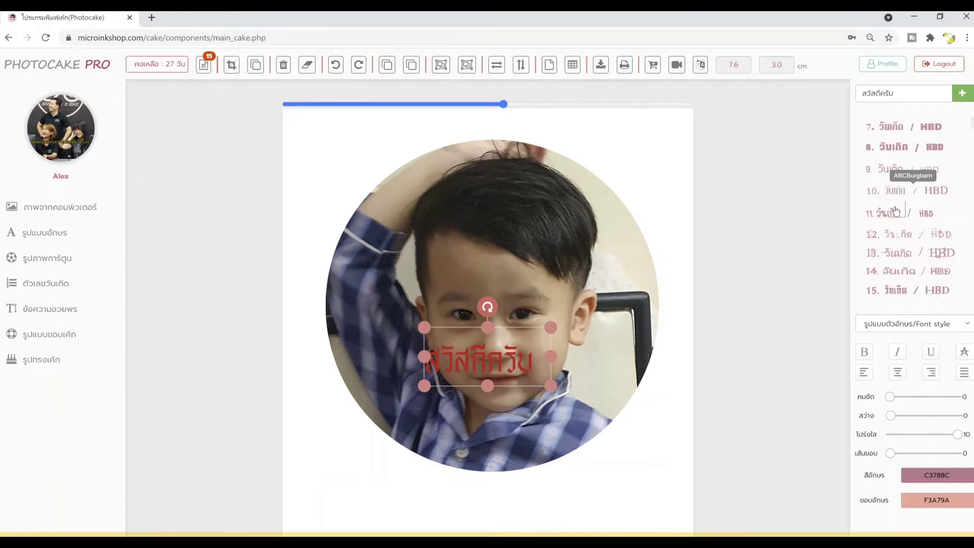
pyautogui.click(902, 196)
pyautogui.click(898, 213)
pyautogui.scroll(-2, 898, 213)
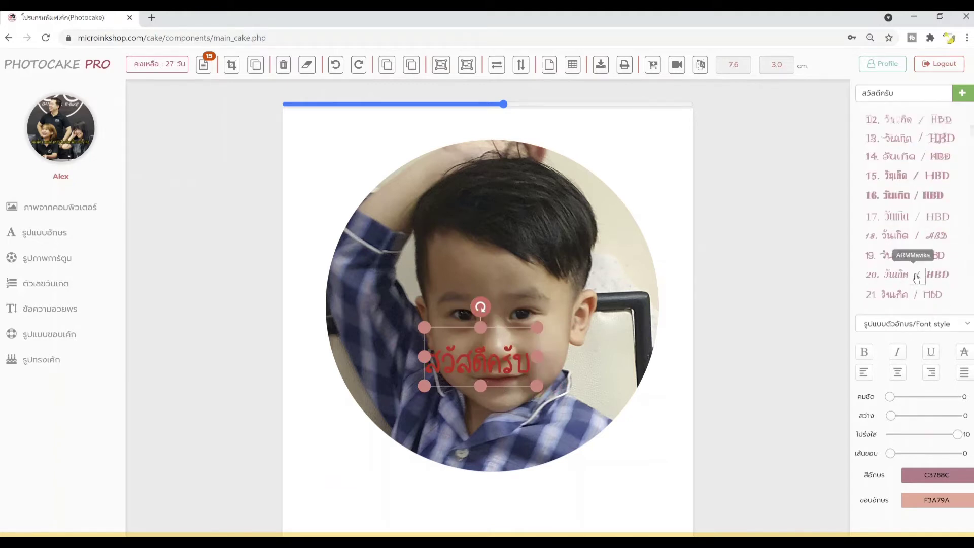
pyautogui.click(862, 355)
pyautogui.click(862, 355)
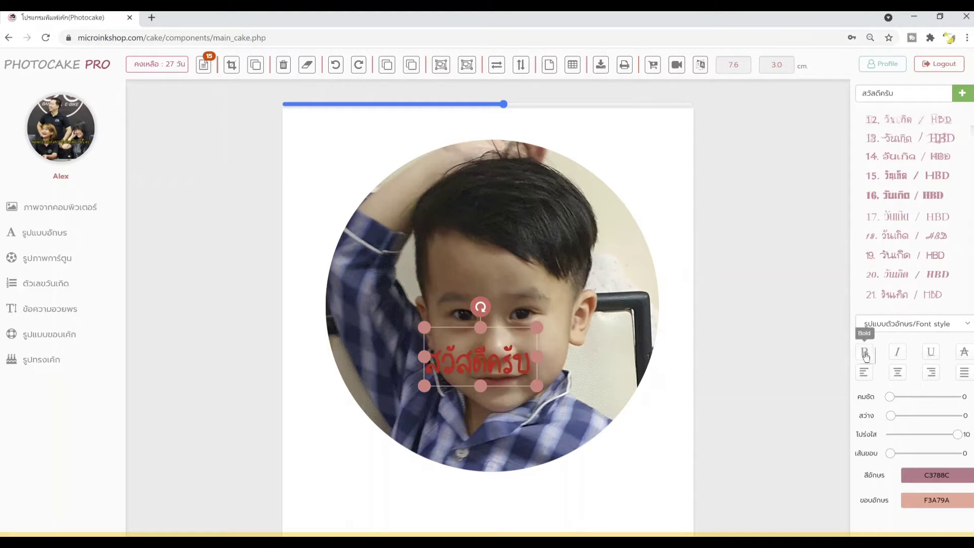
# Step: Apply the Curved font style to the สวัสดีครับ text and move it over the hair near the photo's upper edge
pyautogui.click(893, 324)
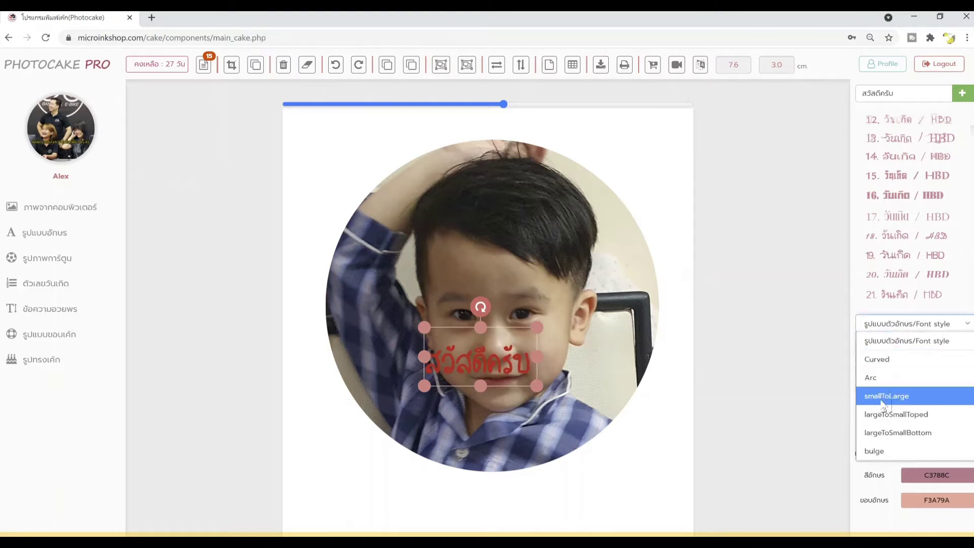
pyautogui.click(883, 359)
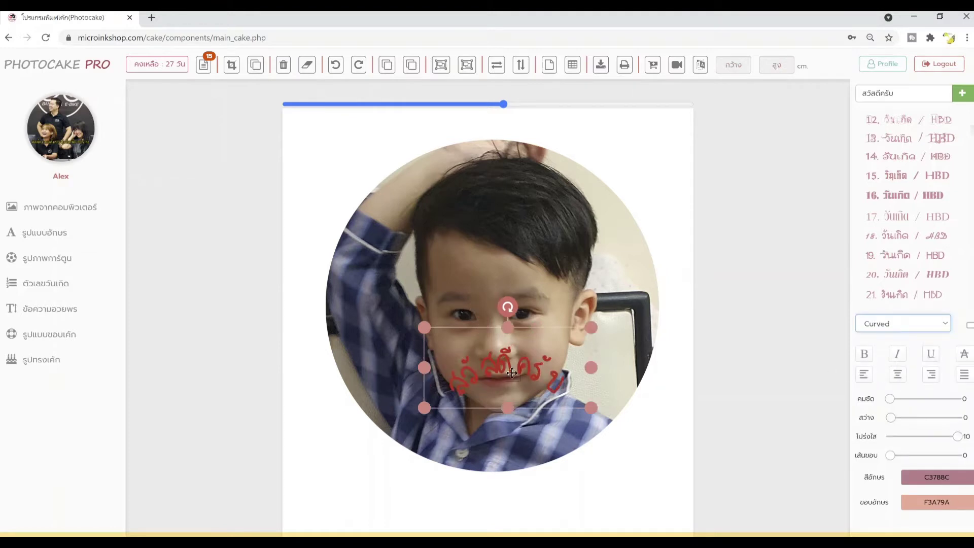
pyautogui.moveTo(512, 373); pyautogui.dragTo(529, 185)
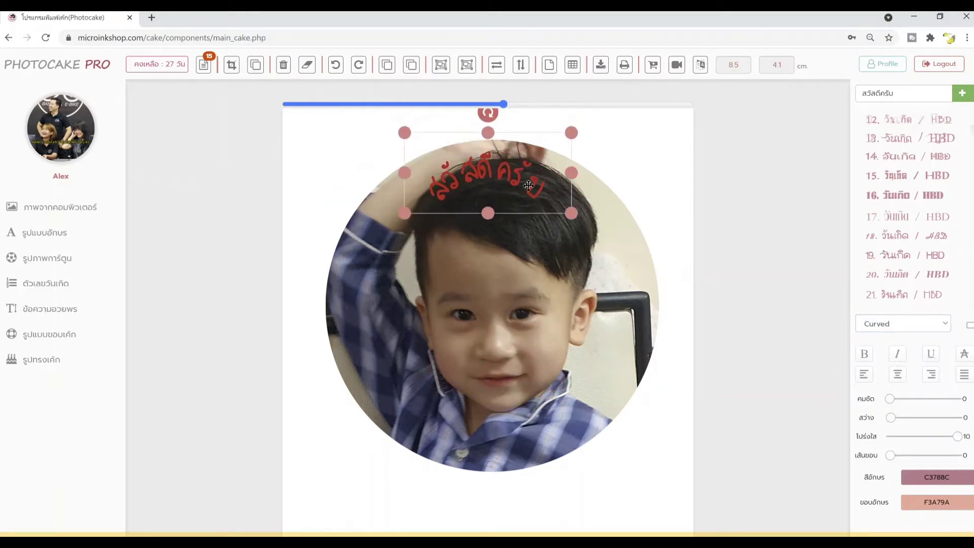
pyautogui.click(903, 325)
pyautogui.click(903, 325)
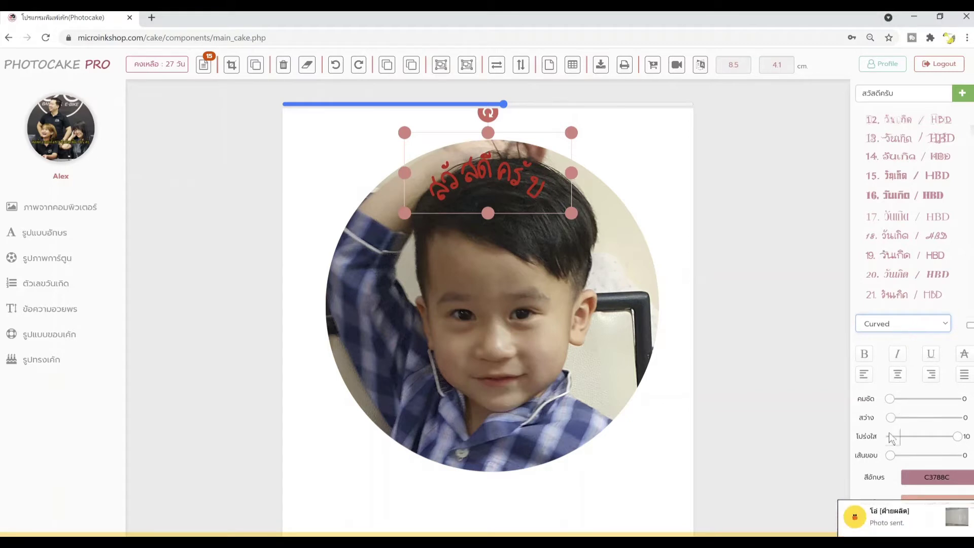
# Step: Set the circular photo's brightness to 12 and its transparency (โปร่งใส) value to 8
pyautogui.click(581, 329)
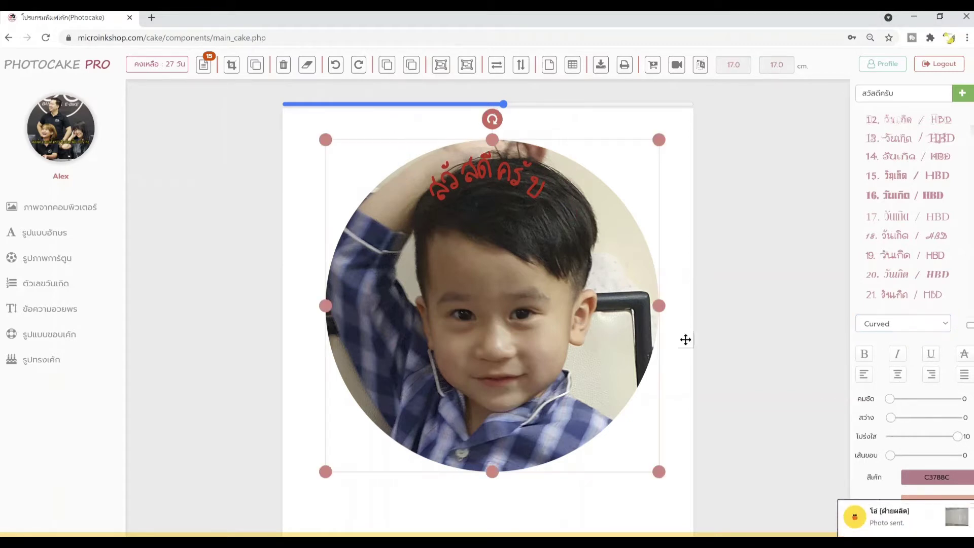
pyautogui.moveTo(902, 402)
pyautogui.mouseDown()
pyautogui.moveTo(886, 401)
pyautogui.moveTo(906, 419)
pyautogui.moveTo(897, 418)
pyautogui.mouseUp()
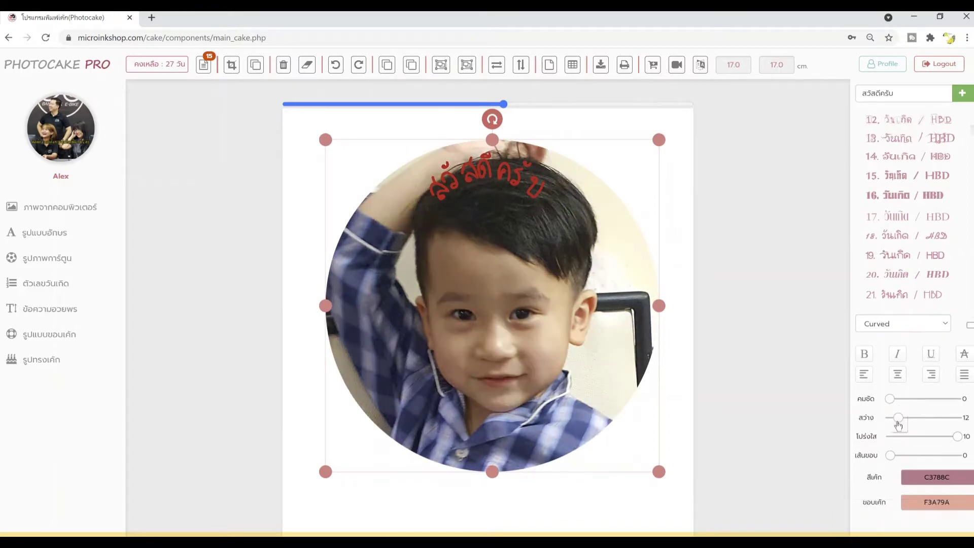
pyautogui.moveTo(953, 439)
pyautogui.mouseDown()
pyautogui.moveTo(916, 440)
pyautogui.moveTo(945, 437)
pyautogui.mouseUp()
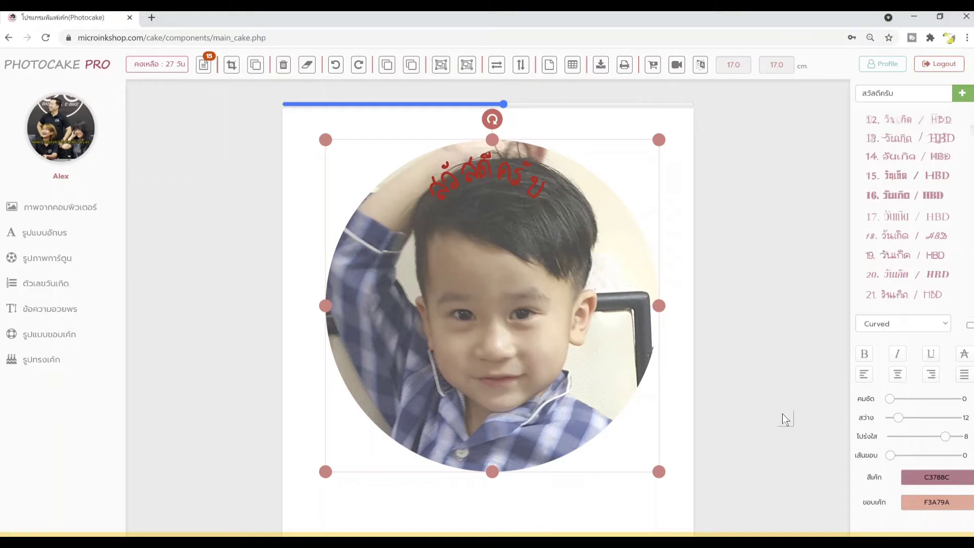
# Step: Set the cake border (ขอบเค้ก) colour to red F33210
pyautogui.click(930, 506)
pyautogui.click(856, 439)
pyautogui.moveTo(856, 439)
pyautogui.mouseDown()
pyautogui.moveTo(879, 443)
pyautogui.moveTo(859, 440)
pyautogui.mouseUp()
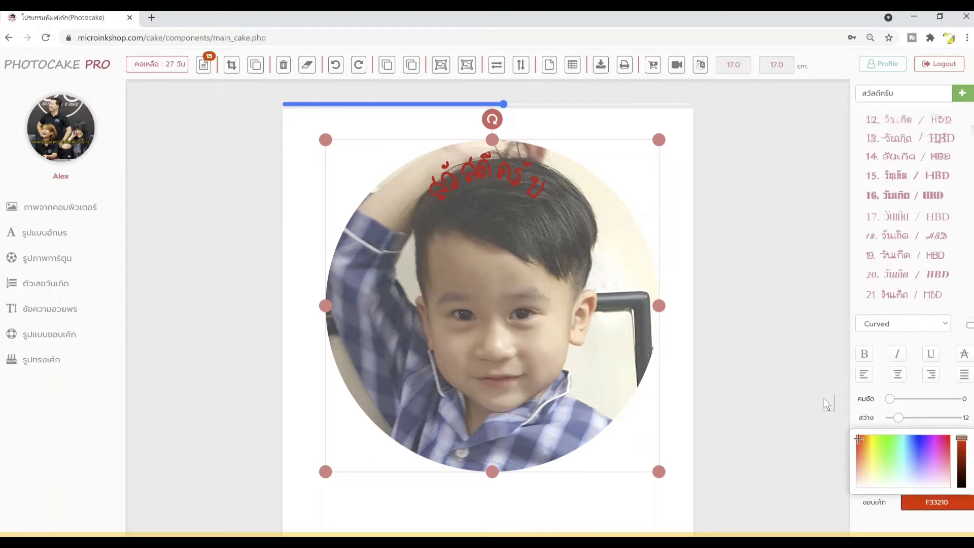
pyautogui.click(777, 363)
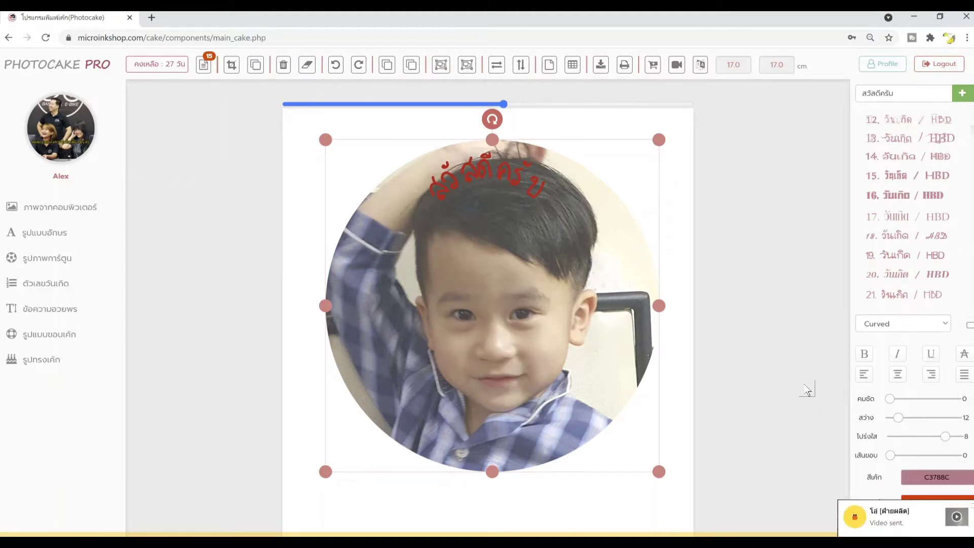
# Step: Add a round cake shape over the upper part of the photo and fill it with green 31C34C
pyautogui.click(71, 360)
pyautogui.click(926, 173)
pyautogui.moveTo(500, 300); pyautogui.dragTo(448, 279)
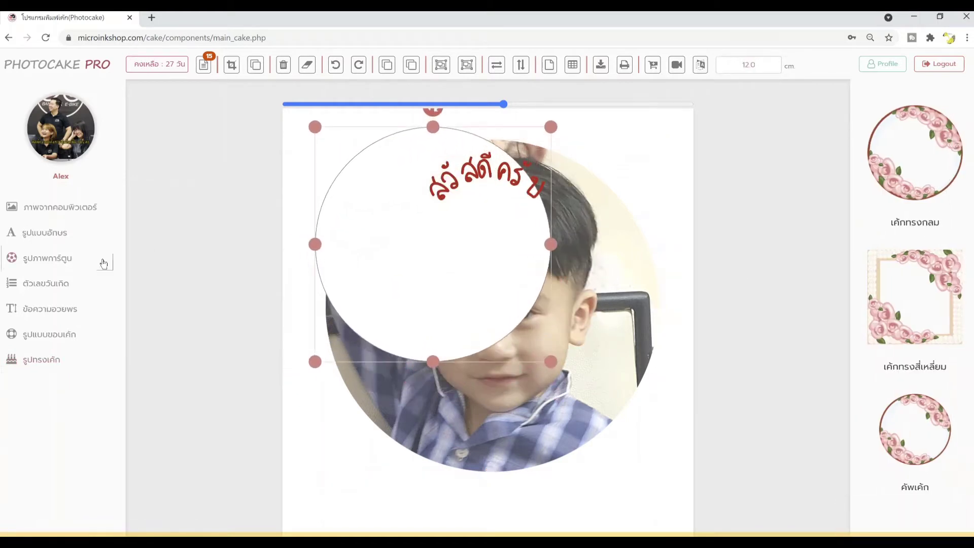
pyautogui.click(50, 232)
pyautogui.click(936, 477)
pyautogui.click(892, 429)
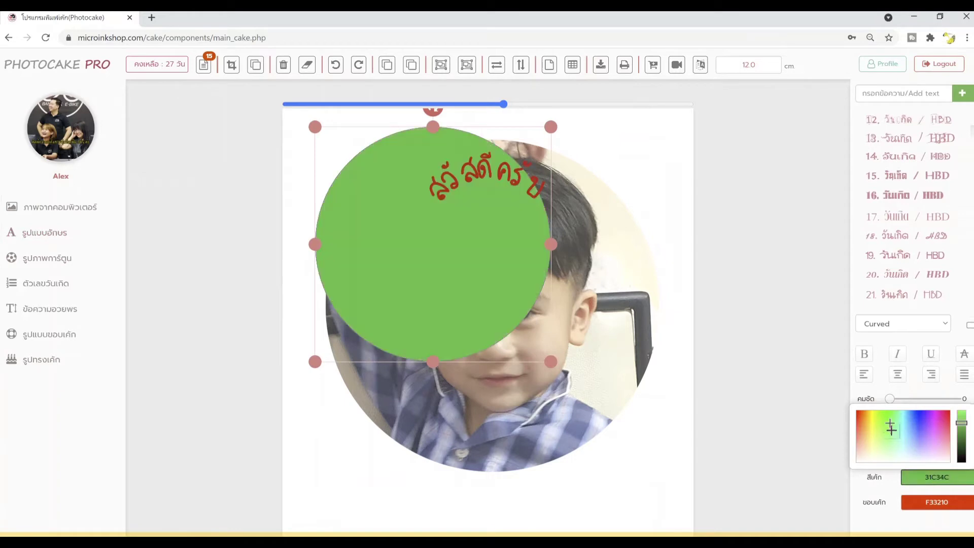
# Step: Give the green round cake shape a border (เส้นขอบ) of thickness 17 and colour it orange F36907
pyautogui.click(926, 501)
pyautogui.moveTo(937, 446); pyautogui.dragTo(887, 447)
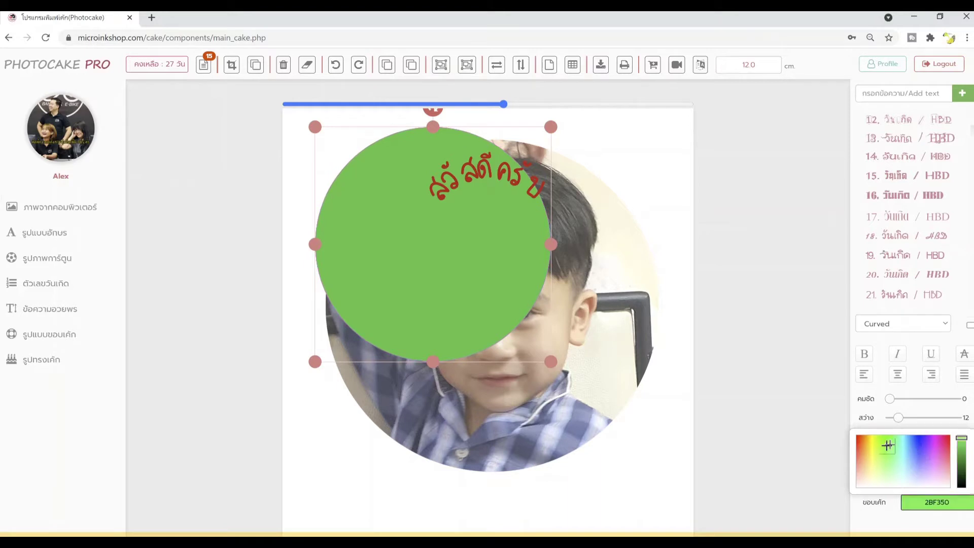
pyautogui.click(866, 418)
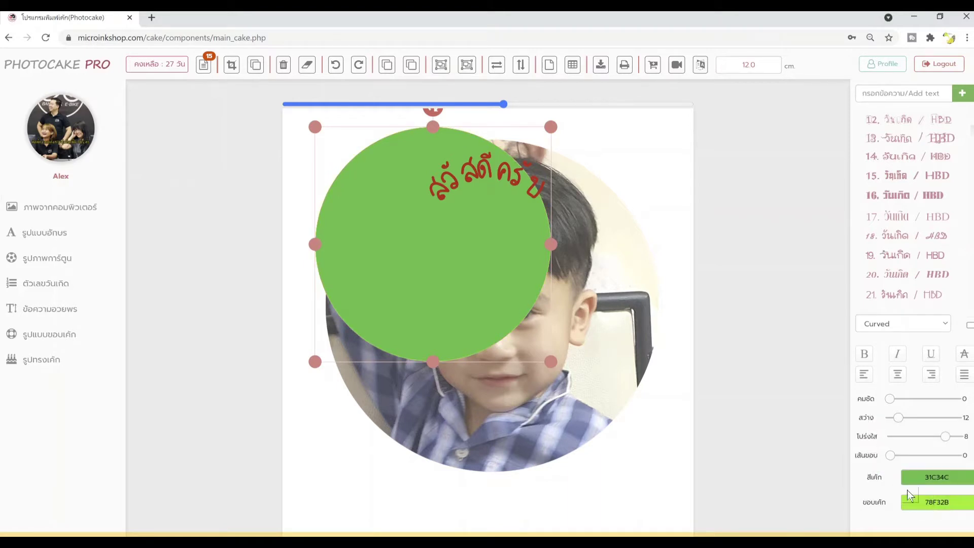
pyautogui.moveTo(891, 455); pyautogui.dragTo(914, 455)
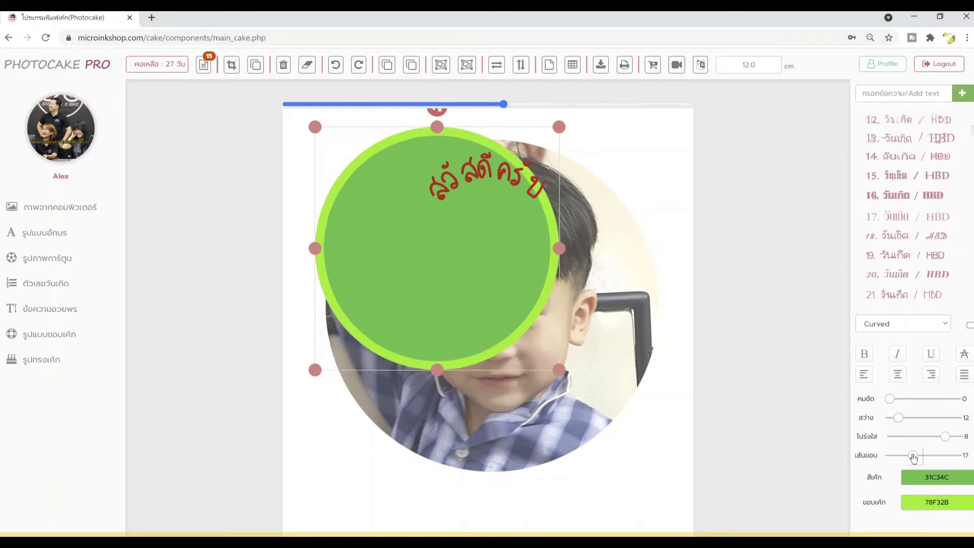
pyautogui.click(930, 504)
pyautogui.click(962, 439)
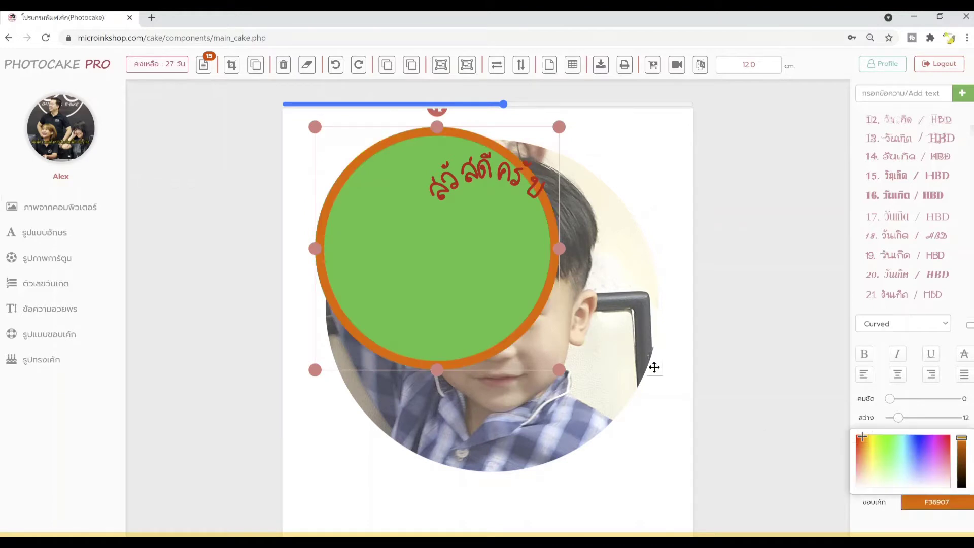
# Step: Centre the green circle over the photo and place the สวัสดีครับ text inside the circle's upper part
pyautogui.click(526, 297)
pyautogui.click(474, 197)
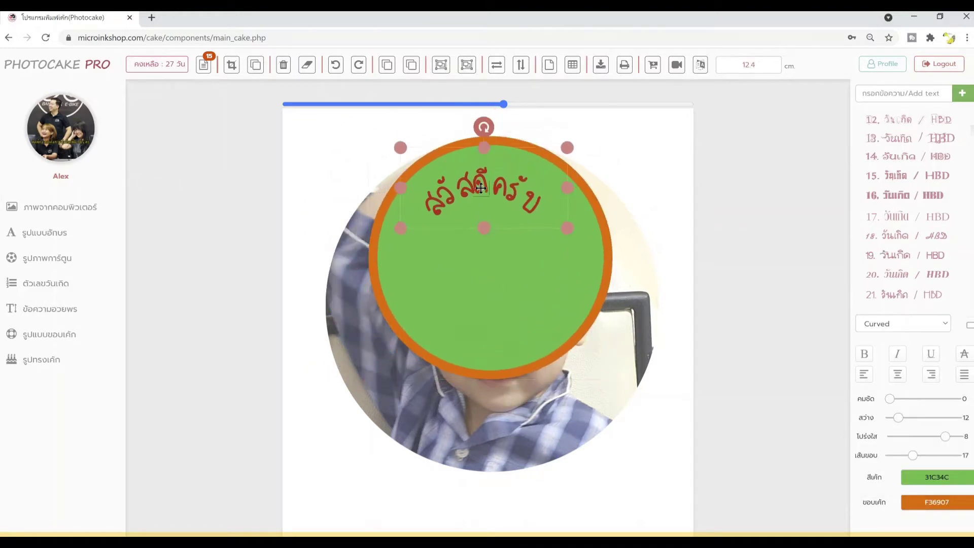
pyautogui.click(390, 244)
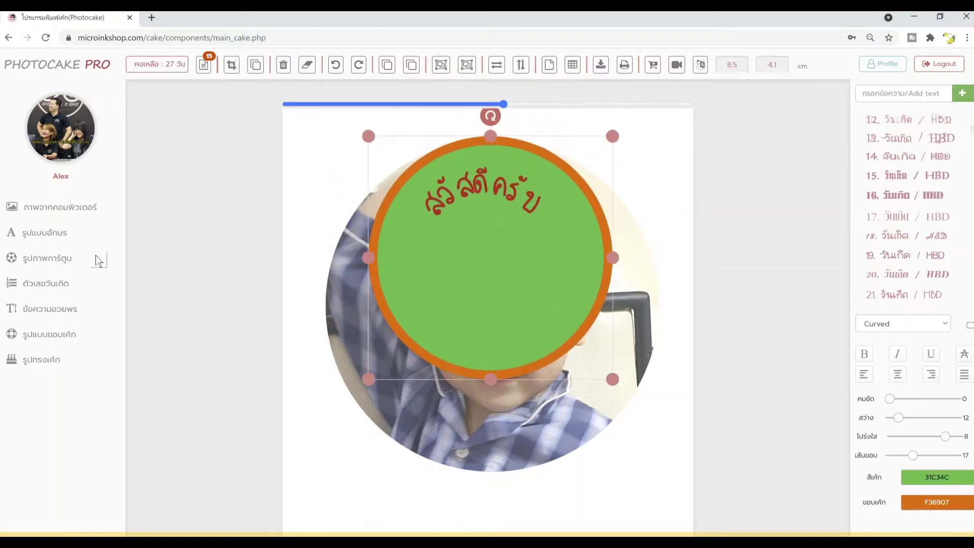
# Step: Add the kissing dog cartoon with the red heart and place it in the green circle below the text
pyautogui.click(53, 261)
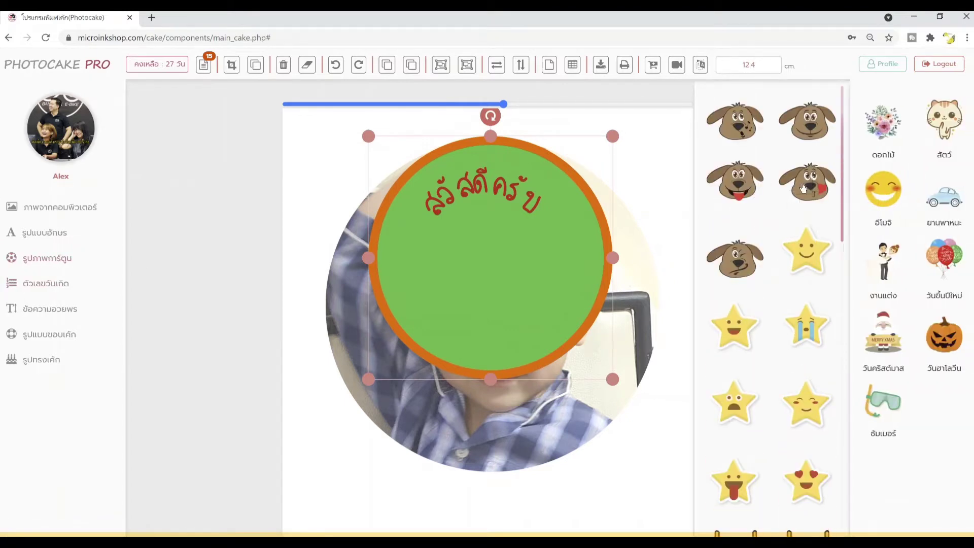
pyautogui.click(803, 187)
pyautogui.moveTo(593, 370); pyautogui.dragTo(550, 304)
# Step: Add the purple ยินดีด้วยค่ะ greeting below the dog cartoon, try positioning it, and delete it again
pyautogui.click(38, 285)
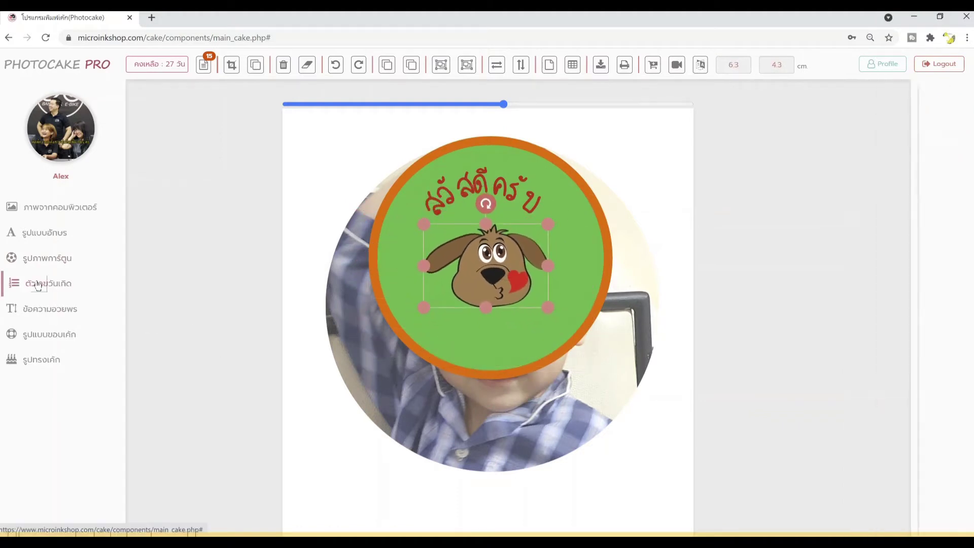
pyautogui.click(67, 313)
pyautogui.click(945, 193)
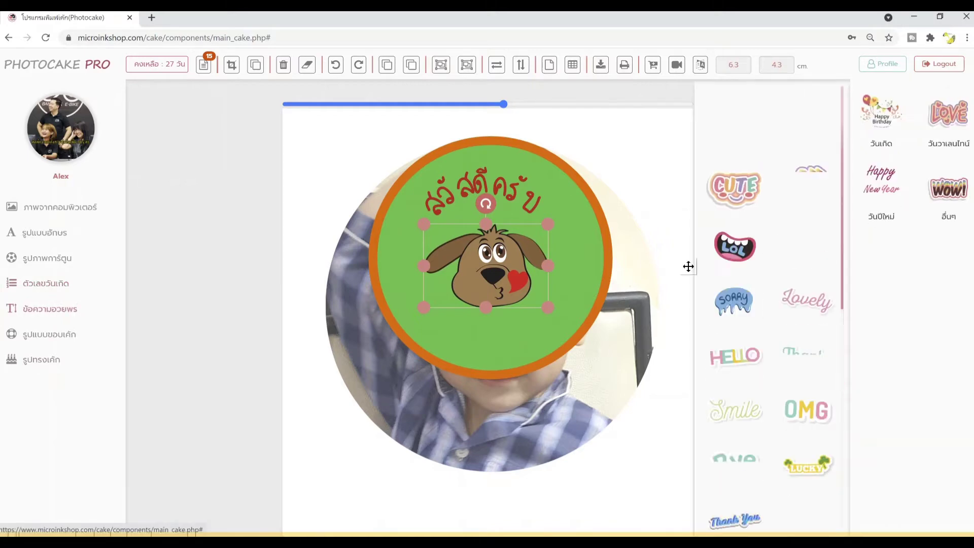
pyautogui.scroll(-5, 736, 274)
pyautogui.click(809, 274)
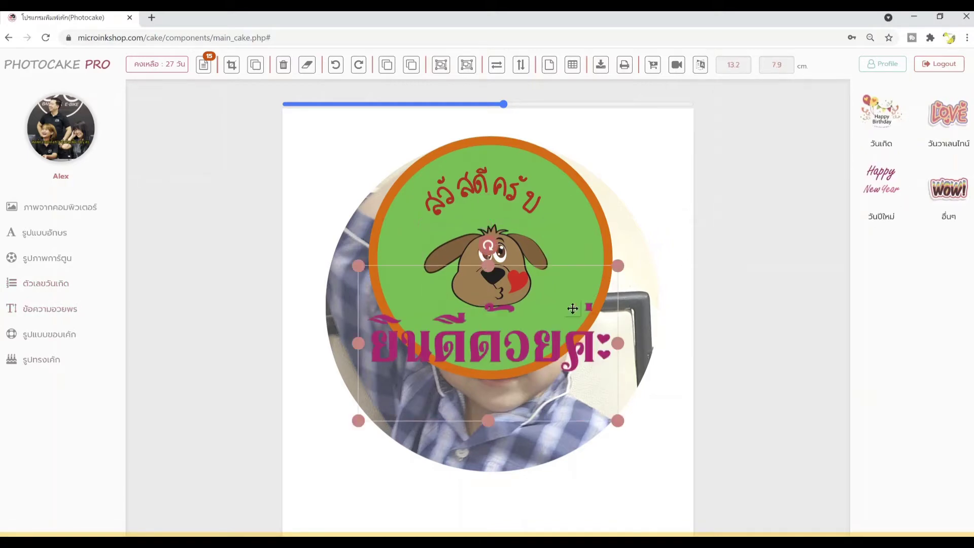
pyautogui.moveTo(543, 365); pyautogui.dragTo(549, 336)
pyautogui.moveTo(624, 393); pyautogui.dragTo(537, 341)
pyautogui.press('Delete')
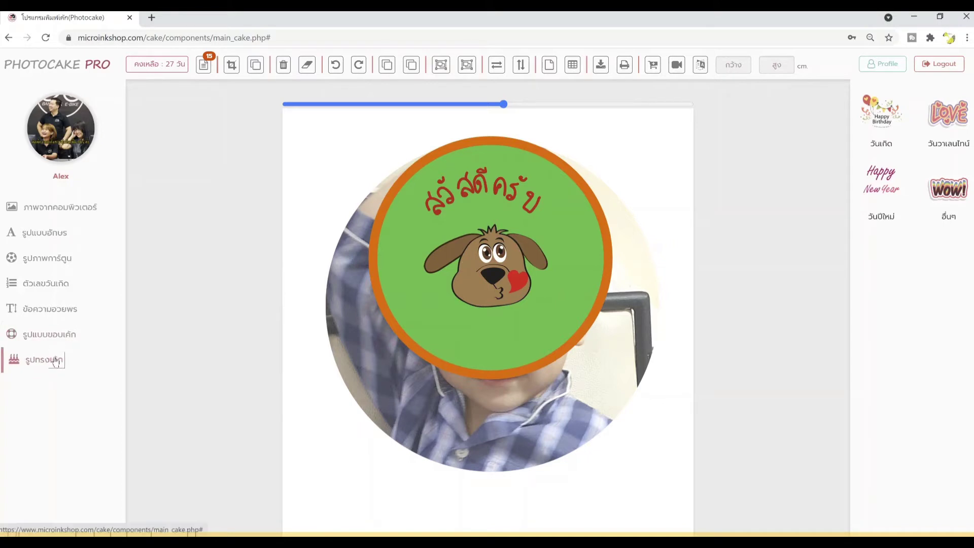
# Step: Move the circular photo below the green circle and shrink it to 14.3 by 14.3 cm so it fits on the page
pyautogui.moveTo(542, 341); pyautogui.dragTo(574, 407)
pyautogui.scroll(-3, 573, 401)
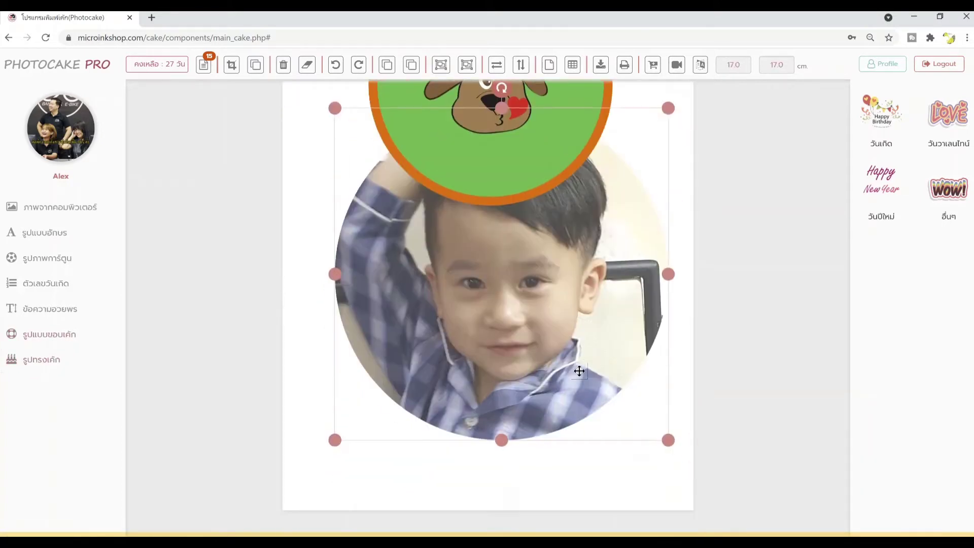
pyautogui.moveTo(614, 173)
pyautogui.mouseDown()
pyautogui.moveTo(617, 239)
pyautogui.moveTo(608, 185)
pyautogui.mouseUp()
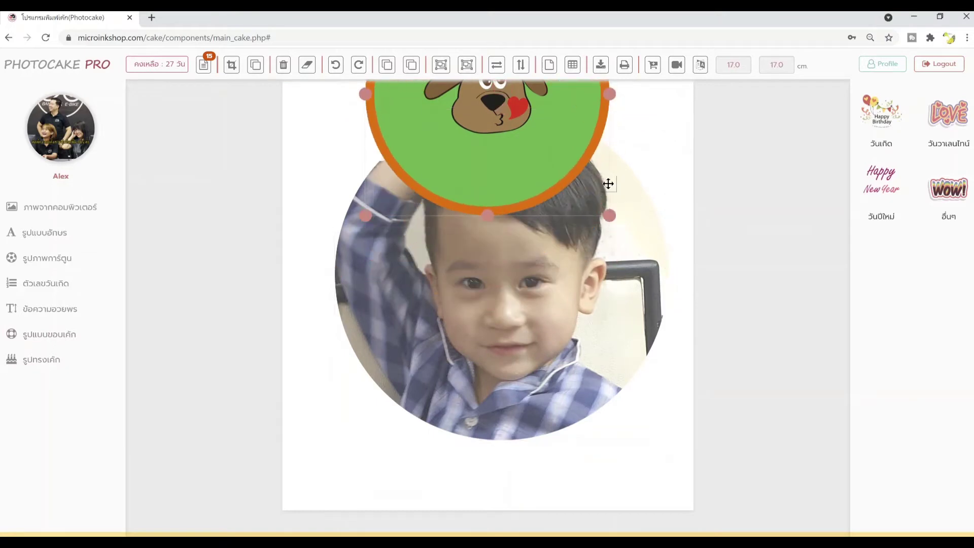
pyautogui.click(627, 283)
pyautogui.moveTo(627, 283); pyautogui.dragTo(594, 352)
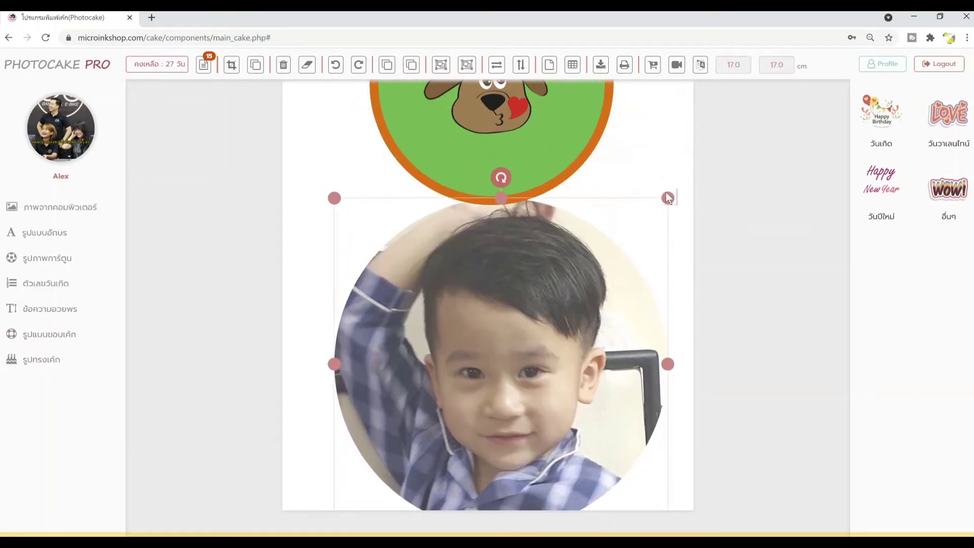
pyautogui.moveTo(668, 198); pyautogui.dragTo(608, 261)
pyautogui.moveTo(564, 296); pyautogui.dragTo(587, 267)
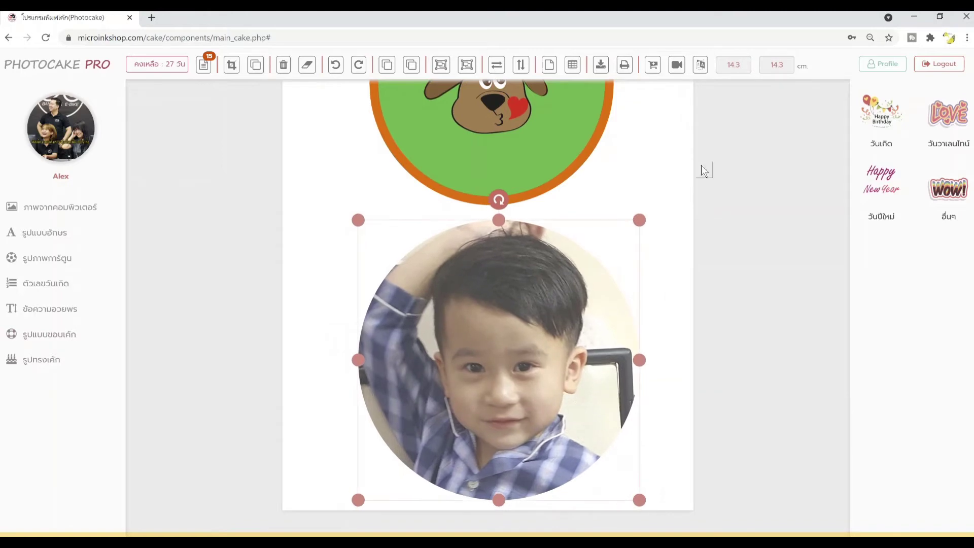
pyautogui.click(647, 330)
# Step: Apply the round cake border with blueberries, cherries, chocolate balls and cream to the green circle
pyautogui.scroll(1, 647, 330)
pyautogui.scroll(3, 647, 329)
pyautogui.scroll(-4, 637, 352)
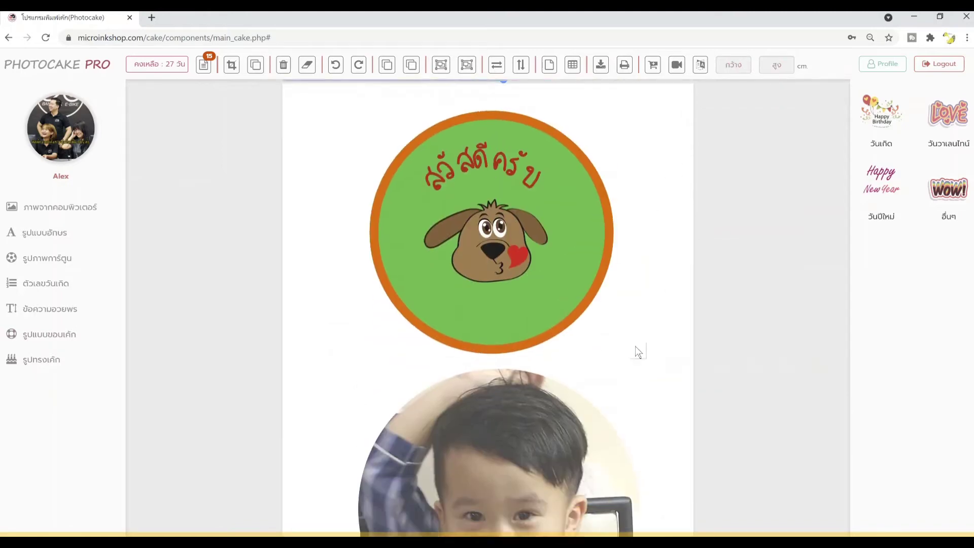
pyautogui.click(528, 359)
pyautogui.scroll(4, 608, 163)
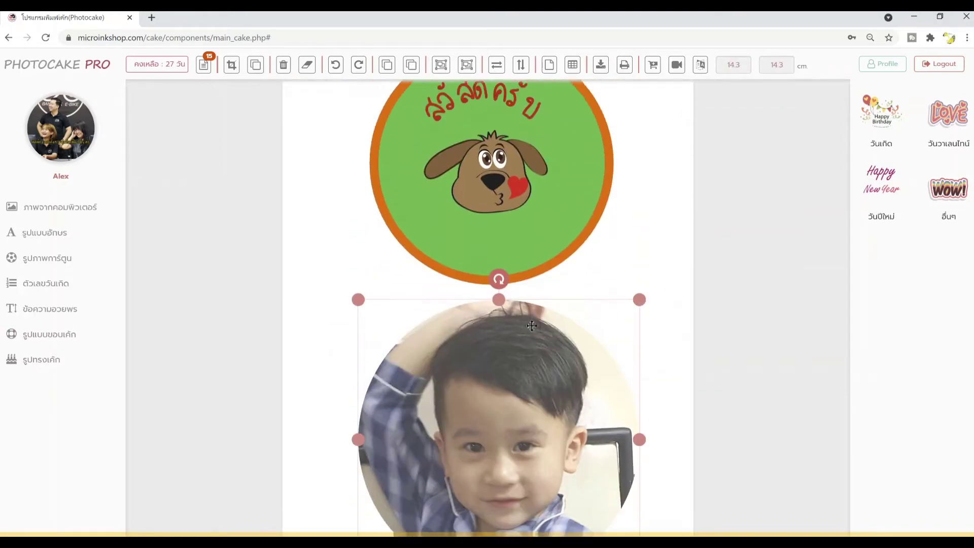
pyautogui.click(319, 148)
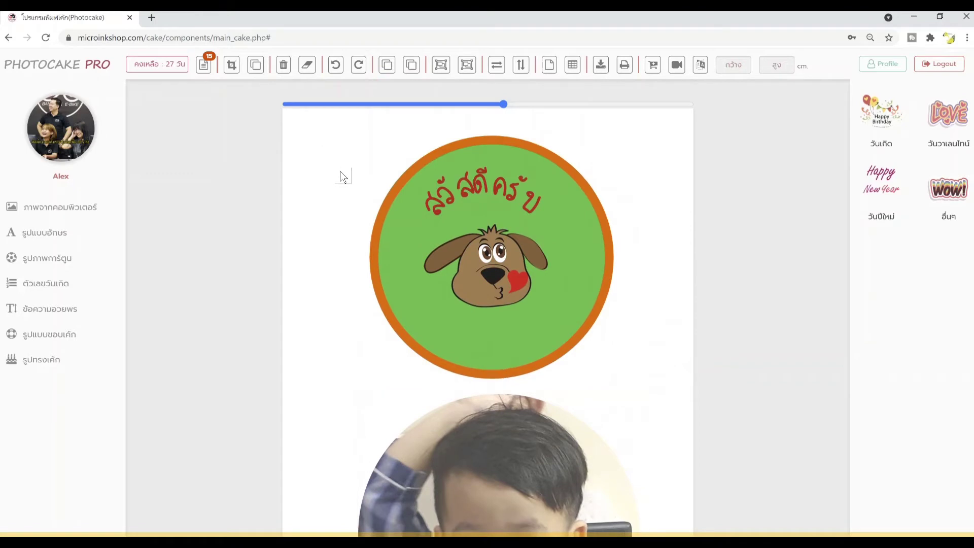
pyautogui.click(376, 263)
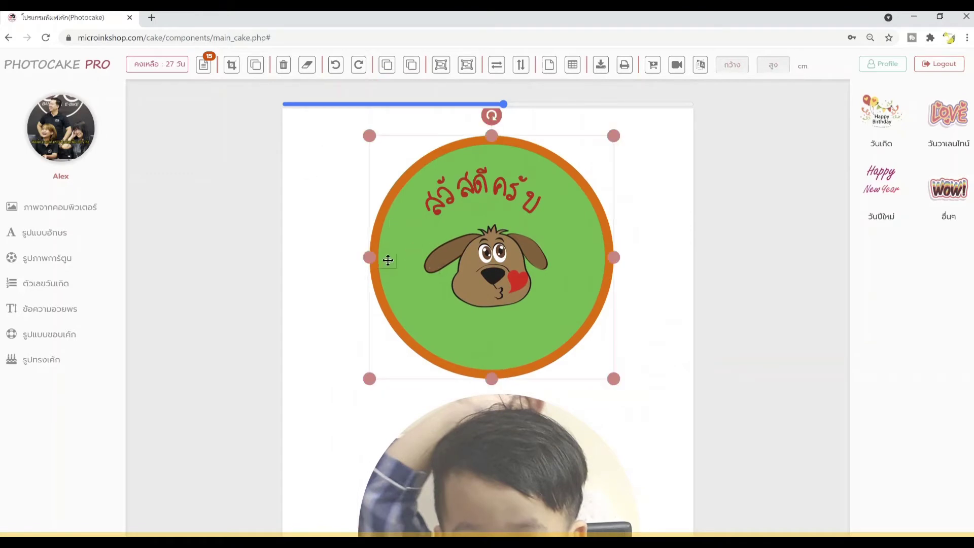
pyautogui.click(46, 336)
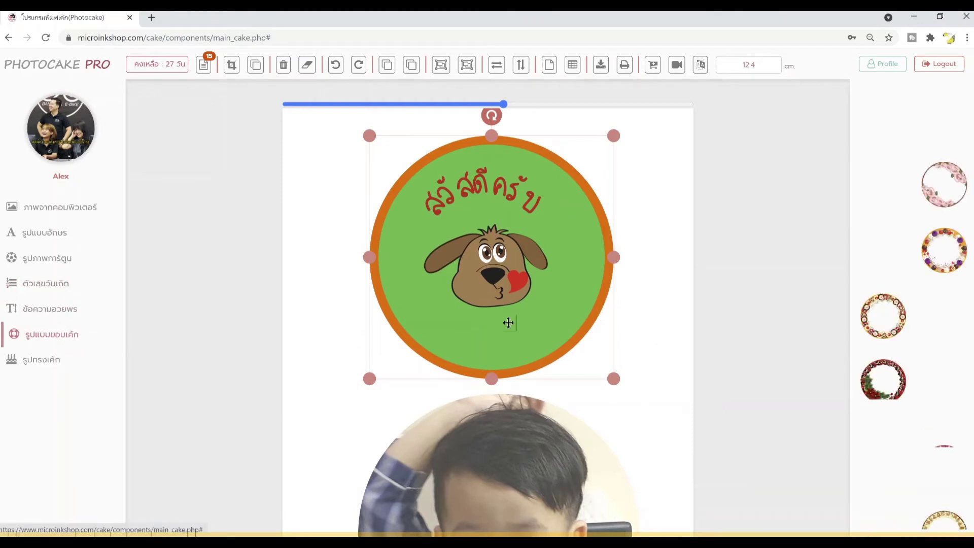
pyautogui.click(935, 251)
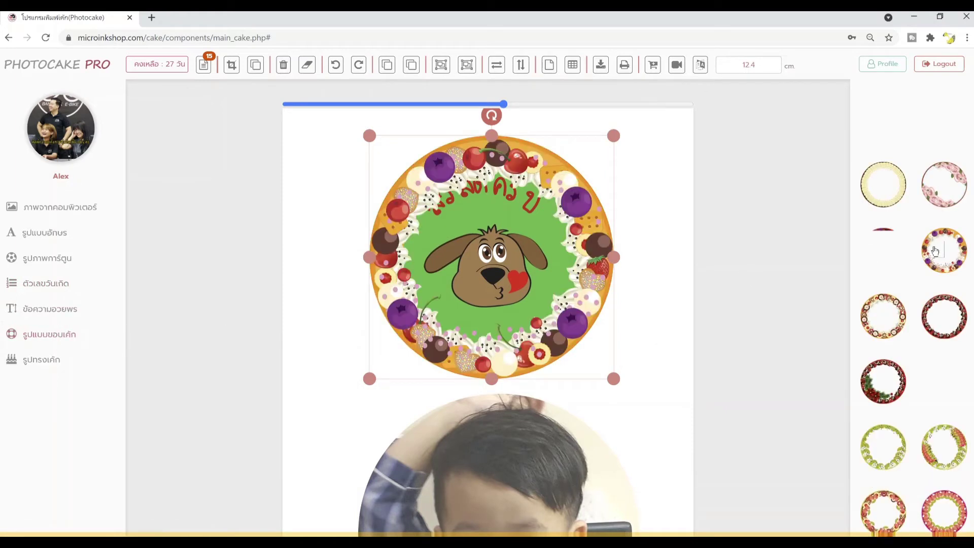
pyautogui.scroll(3, 935, 250)
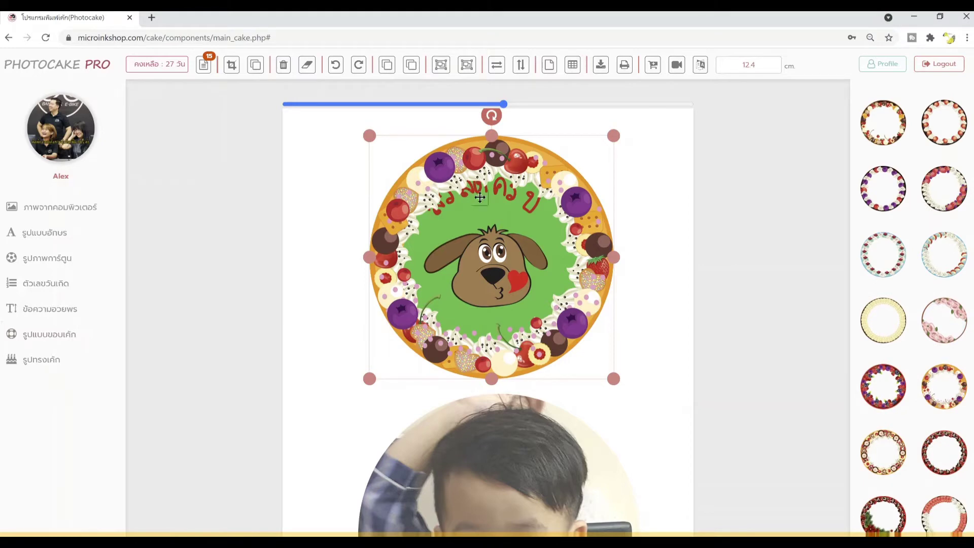
# Step: Bring the สวัสดีครับ text in front of the fruit border and realign the border over the green circle
pyautogui.moveTo(406, 231); pyautogui.dragTo(514, 246)
pyautogui.click(528, 207)
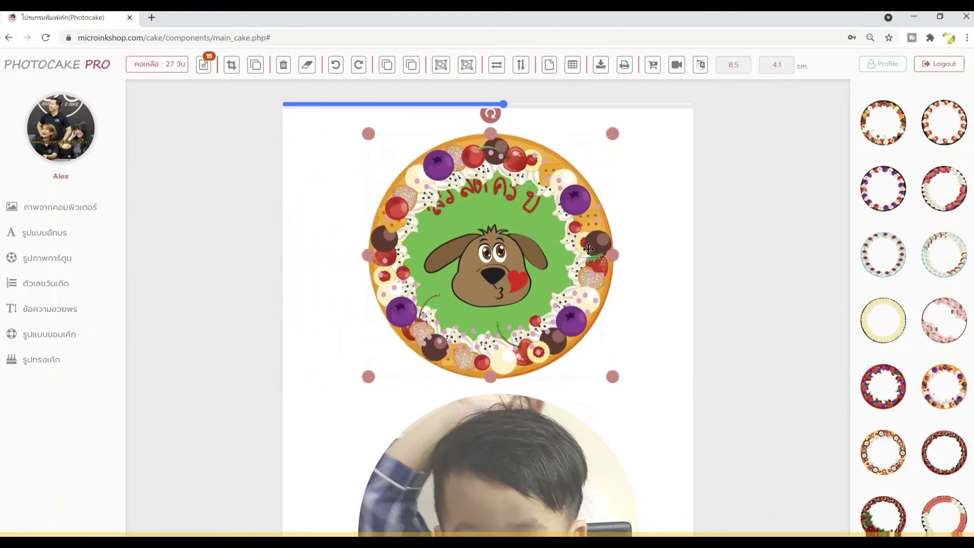
pyautogui.hotkey('ctrl', 'z')
pyautogui.click(527, 203)
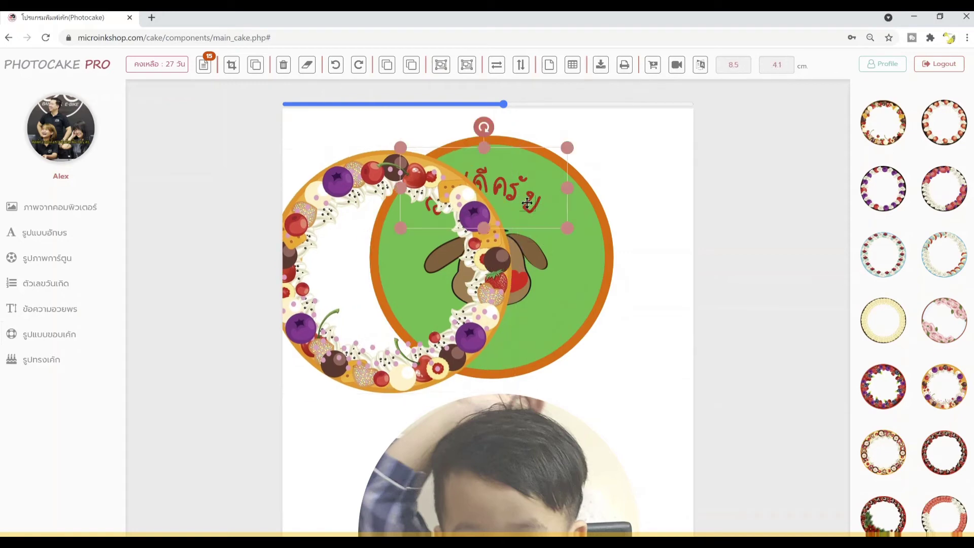
pyautogui.click(387, 66)
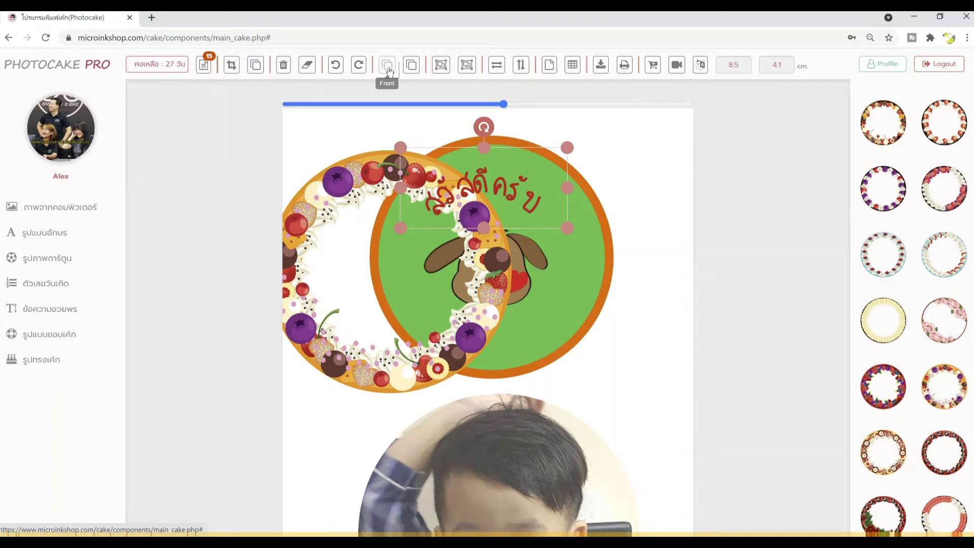
pyautogui.click(408, 70)
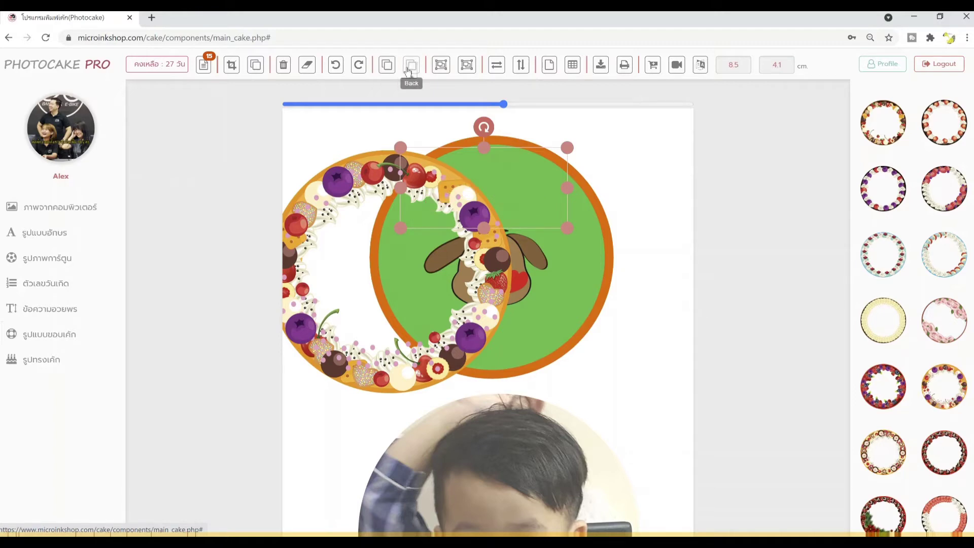
pyautogui.click(387, 67)
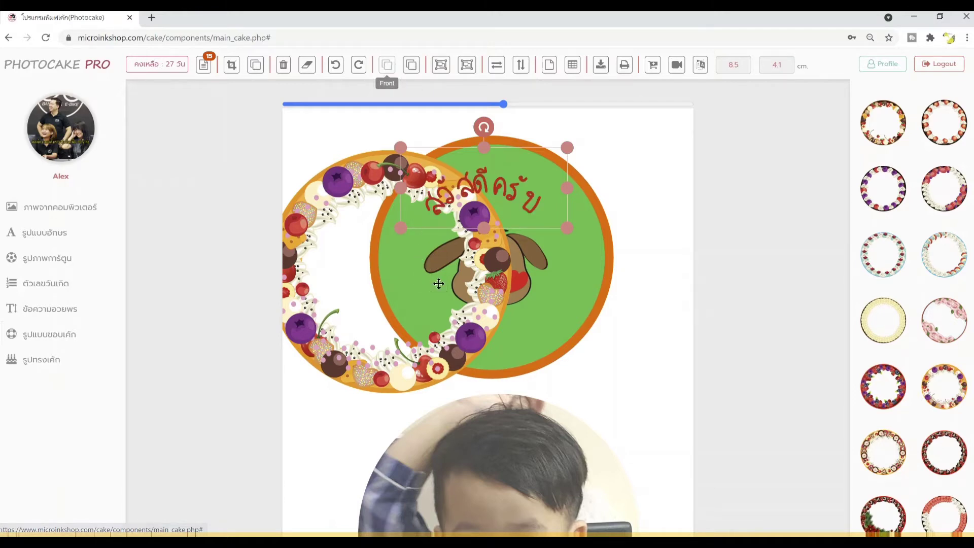
pyautogui.click(474, 281)
pyautogui.moveTo(474, 281); pyautogui.dragTo(570, 271)
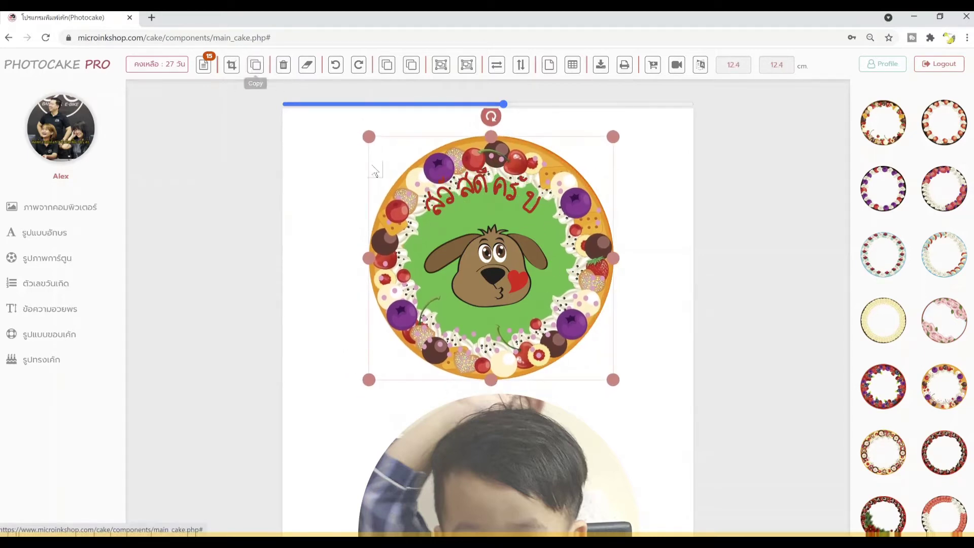
# Step: Duplicate the สวัสดีครับ text and place one copy above the dog's head and the other below its face
pyautogui.moveTo(442, 208); pyautogui.dragTo(351, 188)
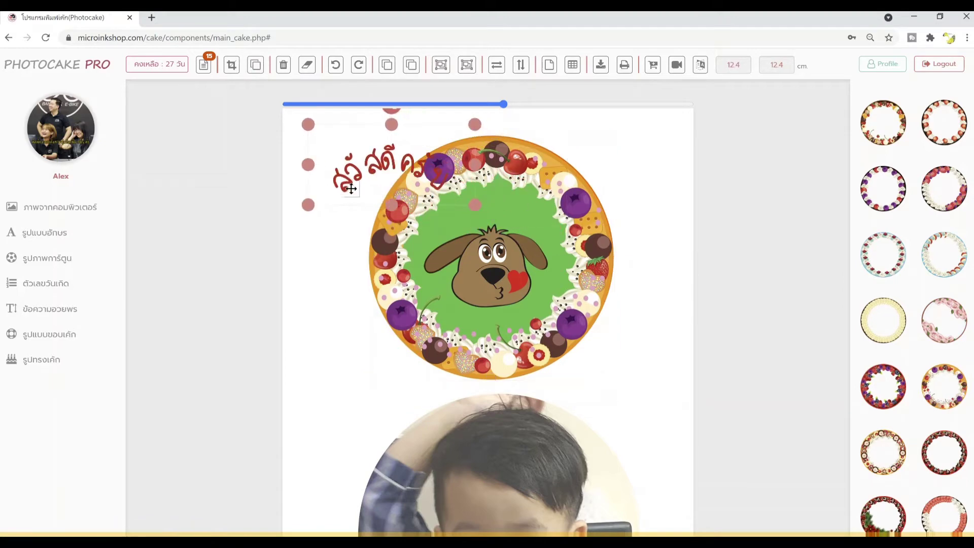
pyautogui.click(255, 65)
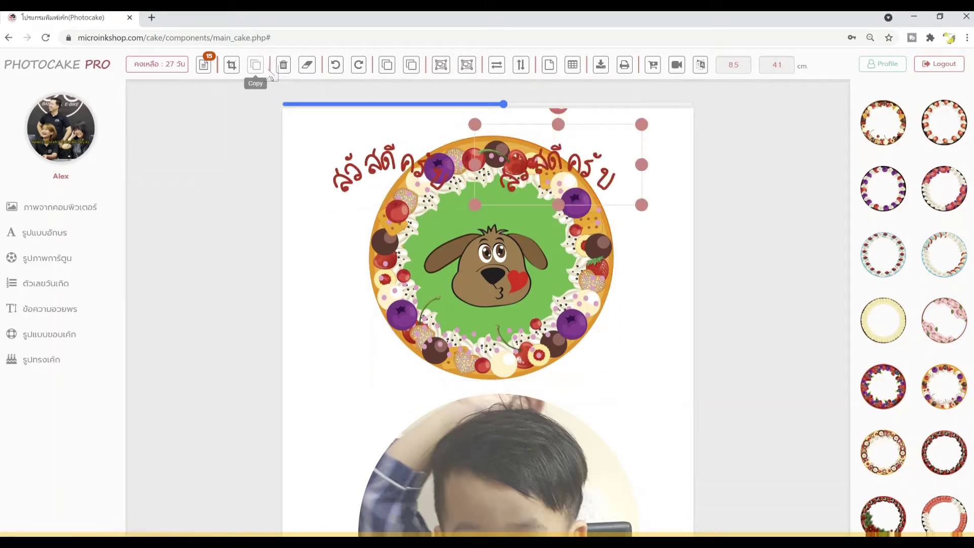
pyautogui.moveTo(563, 147); pyautogui.dragTo(484, 191)
pyautogui.moveTo(378, 165); pyautogui.dragTo(473, 309)
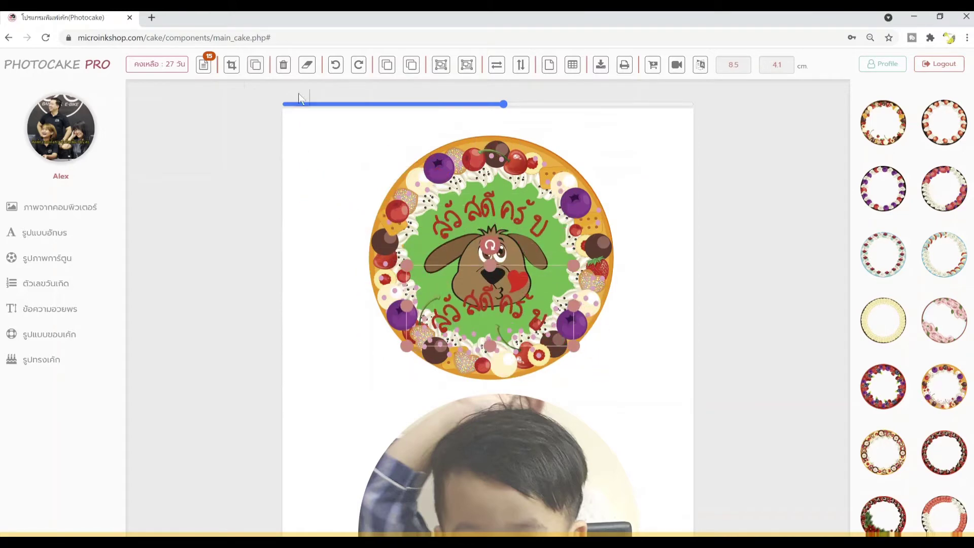
# Step: Delete the lower สวัสดีครับ copy and erase the upper-left section of the fruit border with the Rubber tool
pyautogui.click(283, 65)
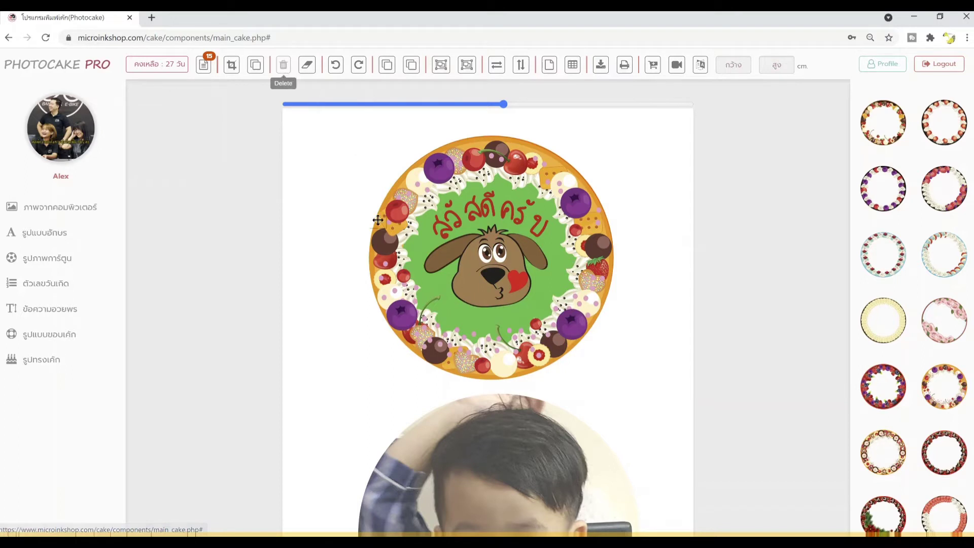
pyautogui.click(391, 165)
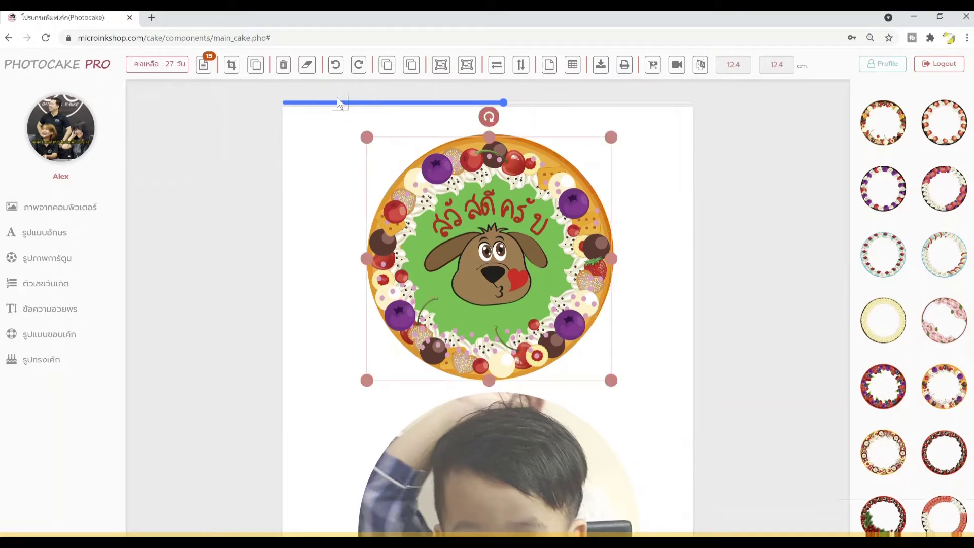
pyautogui.click(307, 66)
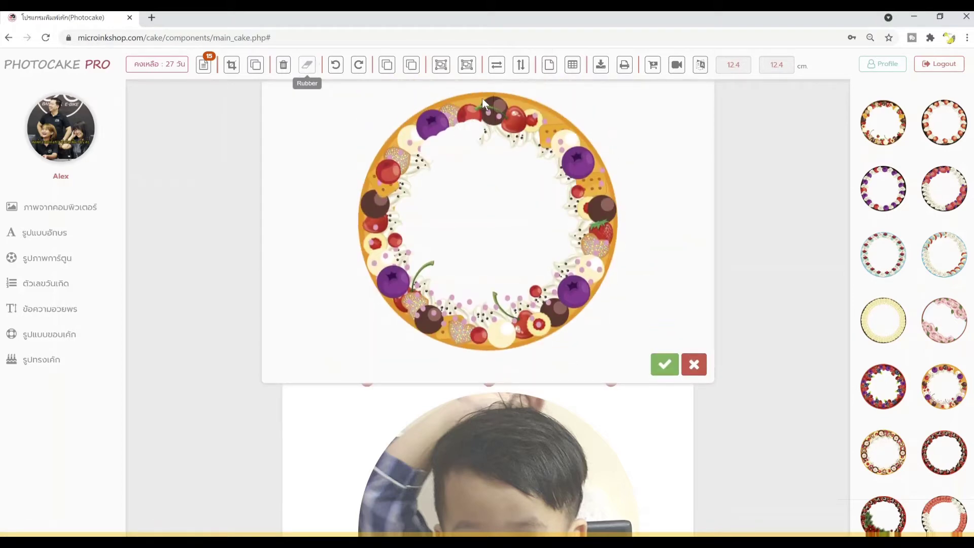
pyautogui.moveTo(482, 98)
pyautogui.mouseDown()
pyautogui.moveTo(464, 115)
pyautogui.moveTo(451, 104)
pyautogui.moveTo(409, 142)
pyautogui.moveTo(439, 157)
pyautogui.moveTo(473, 136)
pyautogui.moveTo(420, 130)
pyautogui.moveTo(388, 152)
pyautogui.moveTo(395, 142)
pyautogui.mouseUp()
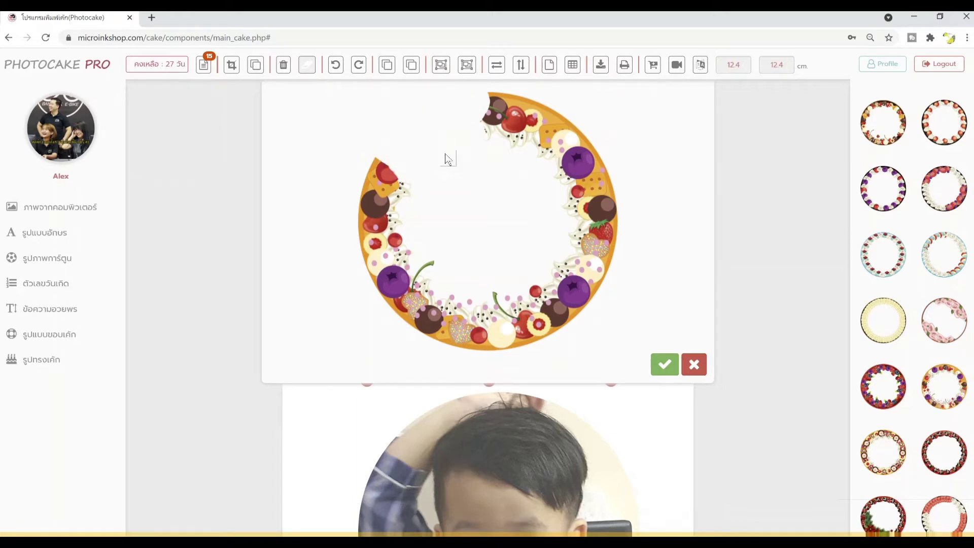
pyautogui.click(664, 364)
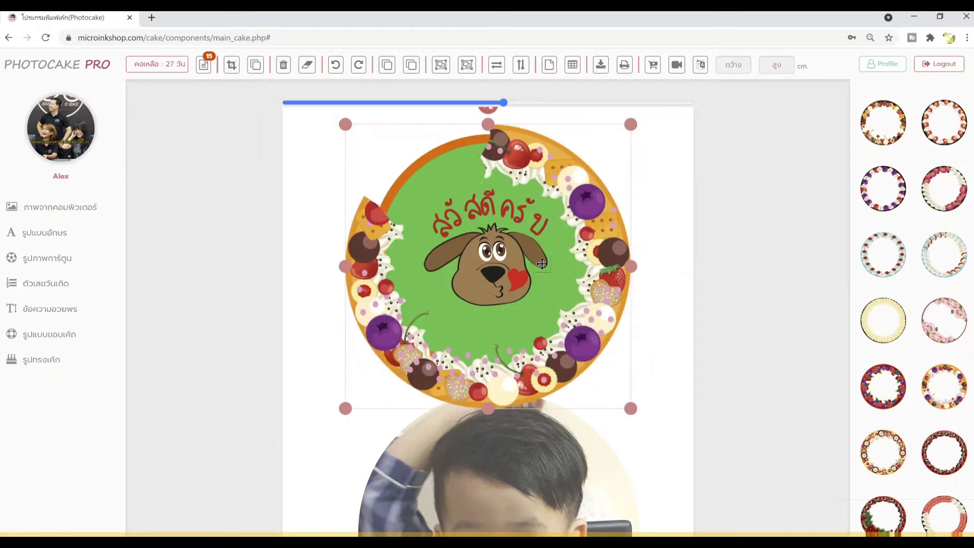
# Step: Move the fruit border down off the green circle and erase the dog's nose with the Rubber tool
pyautogui.moveTo(559, 184); pyautogui.dragTo(520, 424)
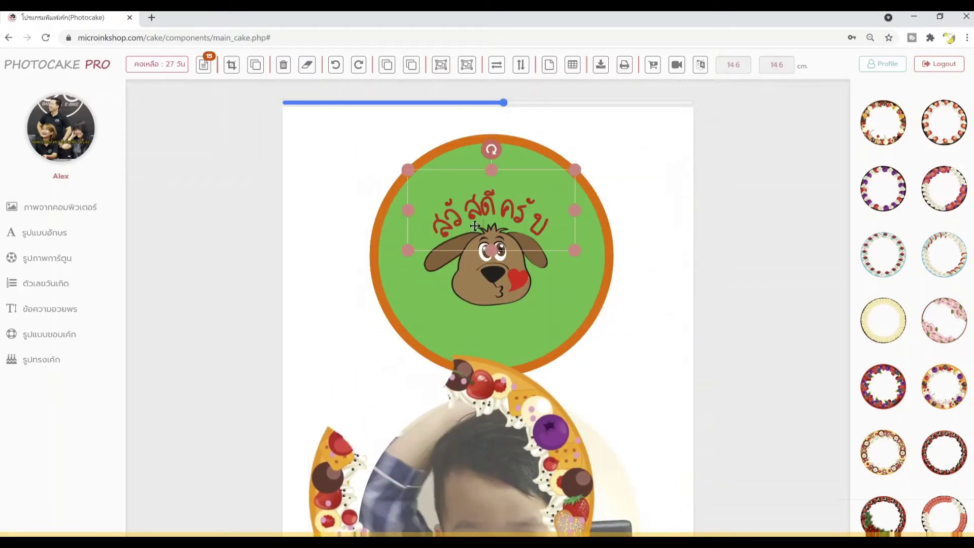
pyautogui.click(472, 269)
pyautogui.click(307, 65)
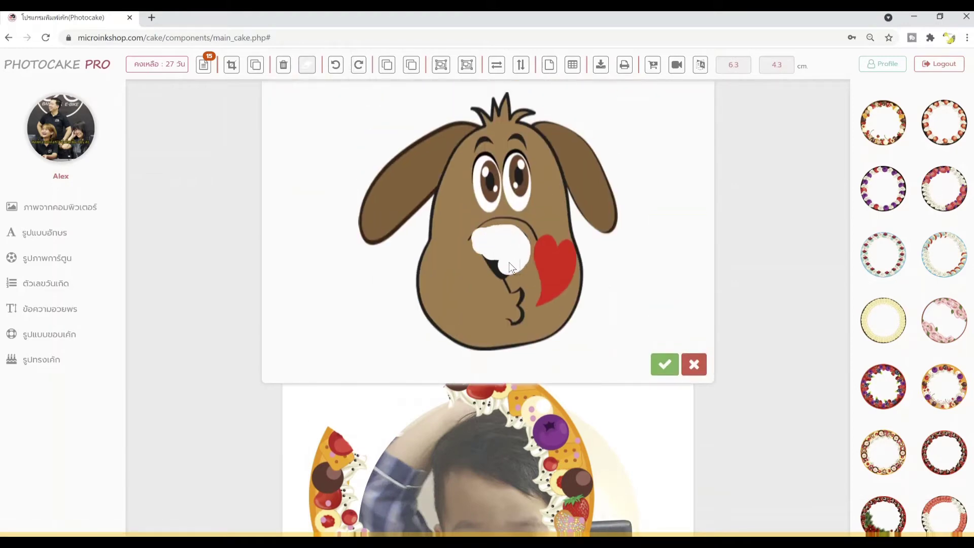
pyautogui.moveTo(511, 268); pyautogui.dragTo(502, 266)
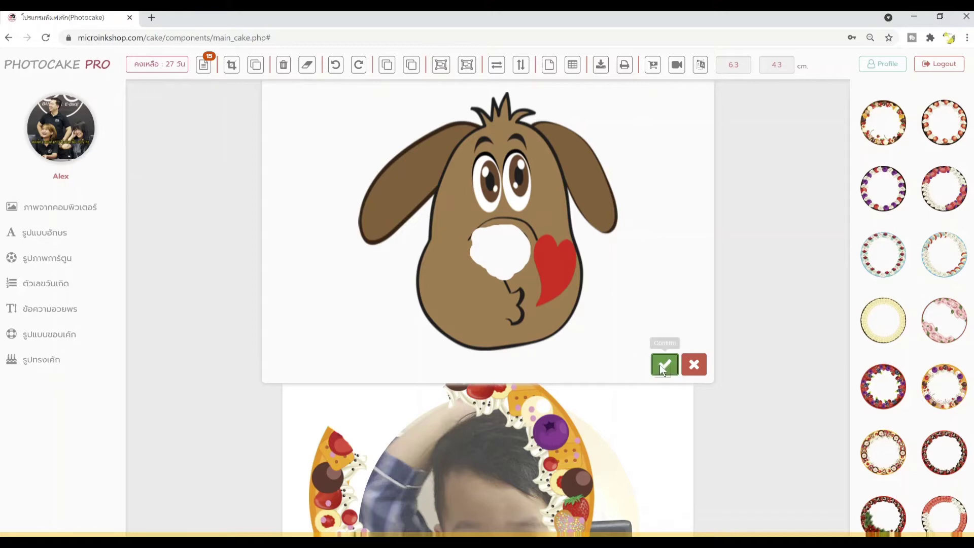
pyautogui.click(663, 364)
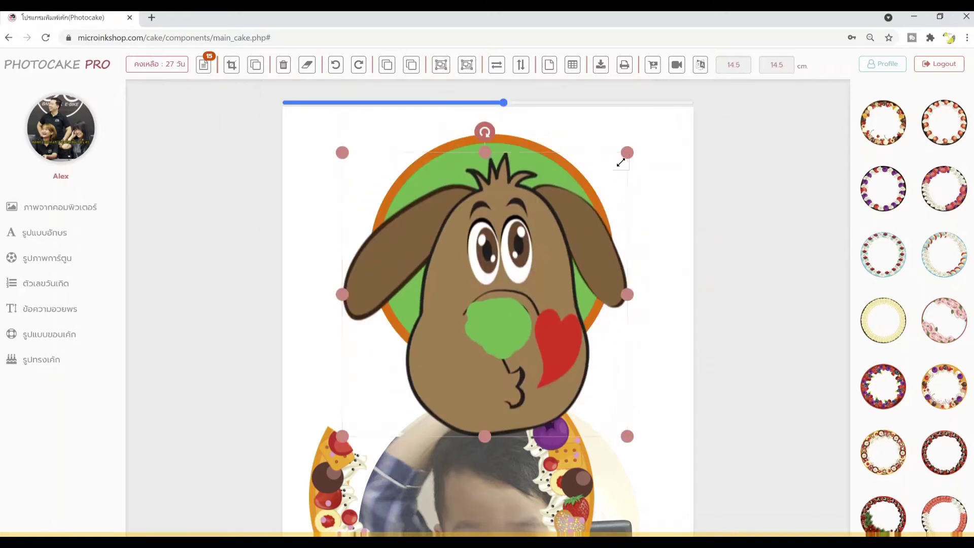
# Step: Shrink the erased dog cartoon to about 7.1 by 4.5 cm and place it below the greeting text inside the green circle
pyautogui.moveTo(621, 163); pyautogui.dragTo(464, 316)
pyautogui.moveTo(405, 376); pyautogui.dragTo(473, 259)
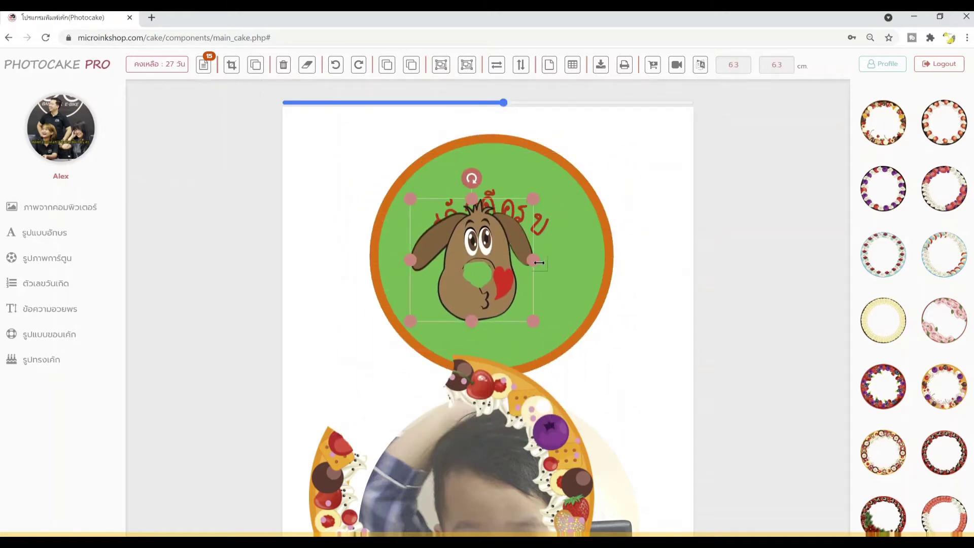
pyautogui.moveTo(539, 262); pyautogui.dragTo(585, 259)
pyautogui.moveTo(501, 201); pyautogui.dragTo(501, 228)
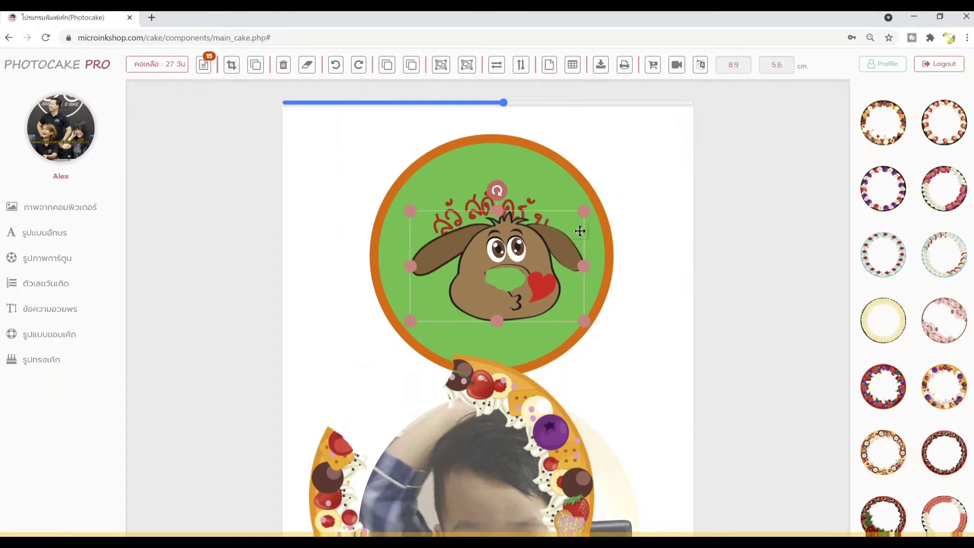
pyautogui.moveTo(584, 229); pyautogui.dragTo(551, 238)
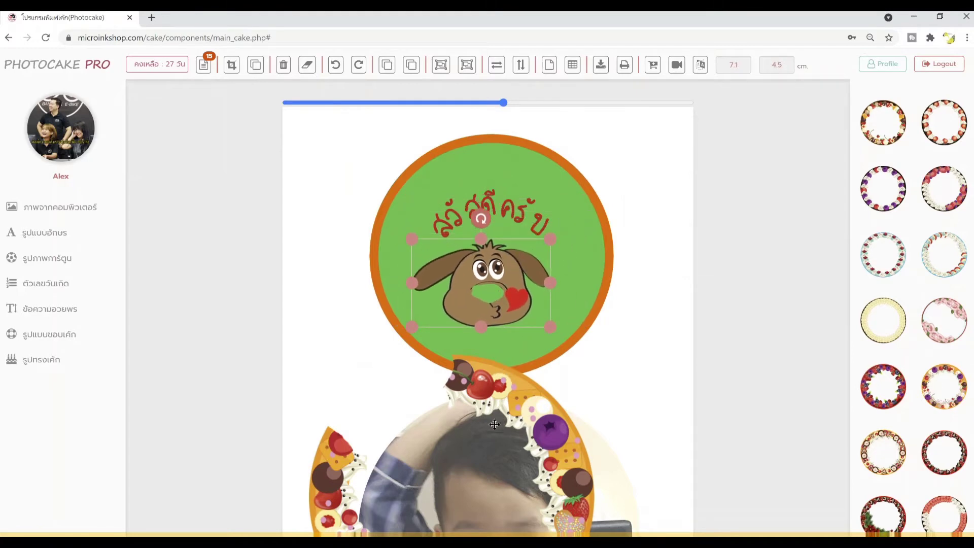
# Step: Move the fruit border back over the green circle, undoing and redoing the move once
pyautogui.moveTo(495, 424); pyautogui.dragTo(532, 189)
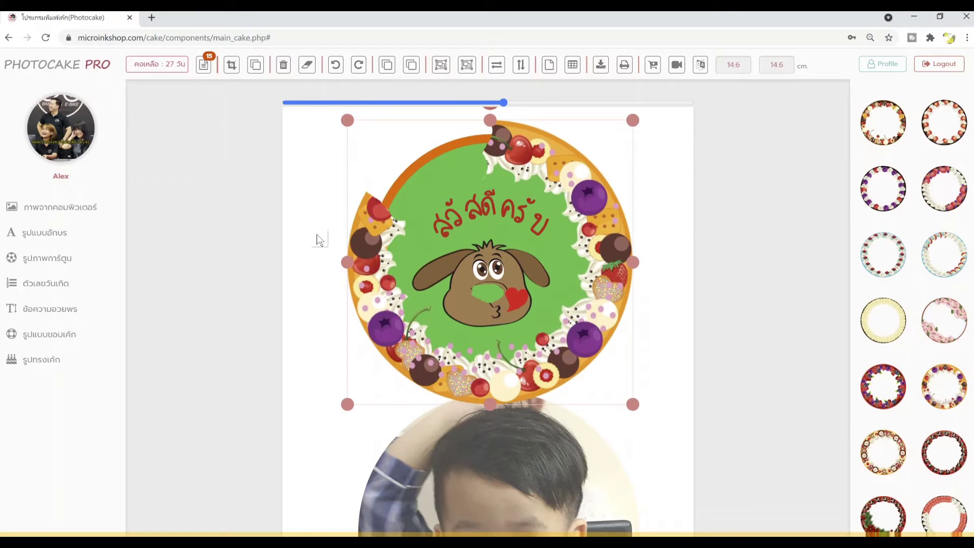
pyautogui.click(336, 65)
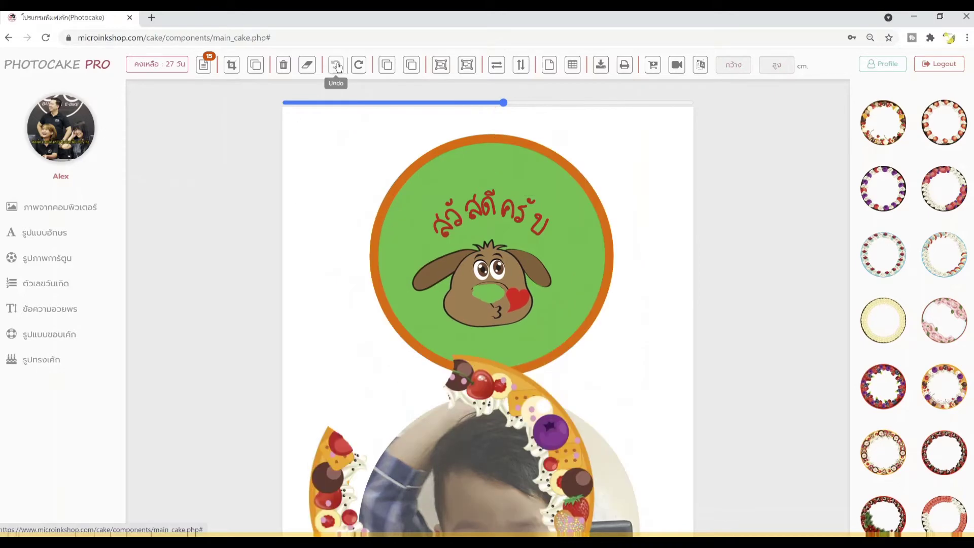
pyautogui.click(359, 65)
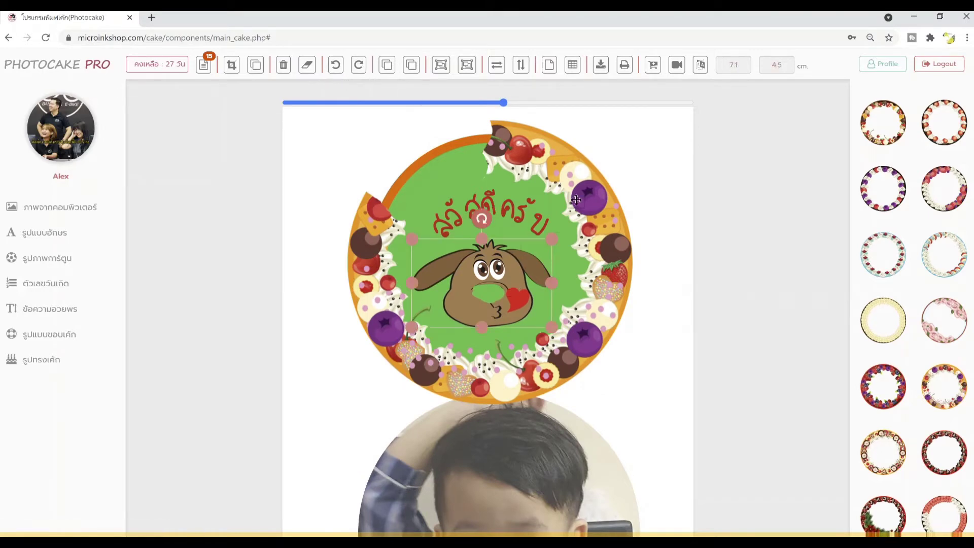
pyautogui.click(482, 218)
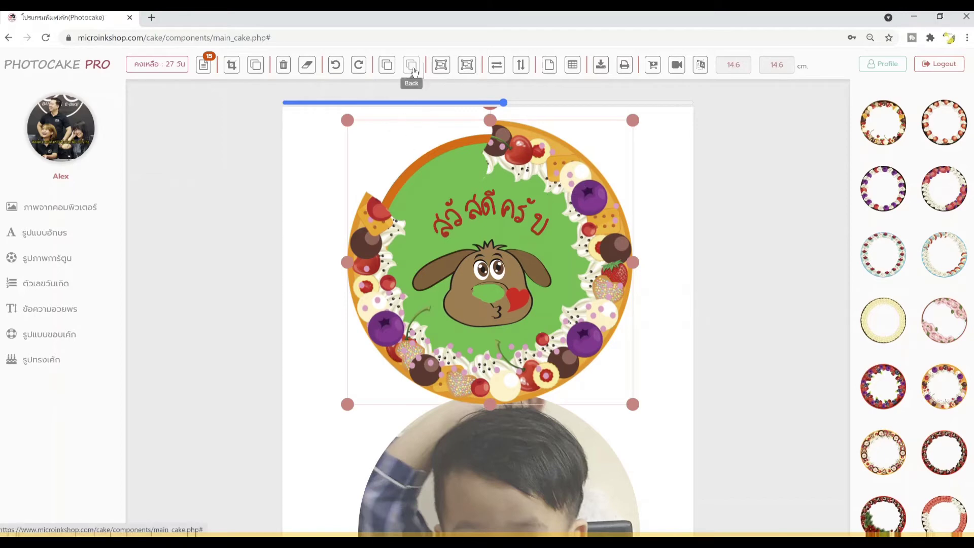
# Step: Group the cake design together with the circular photo and reposition the group on the page
pyautogui.click(672, 384)
pyautogui.moveTo(666, 405); pyautogui.dragTo(288, 107)
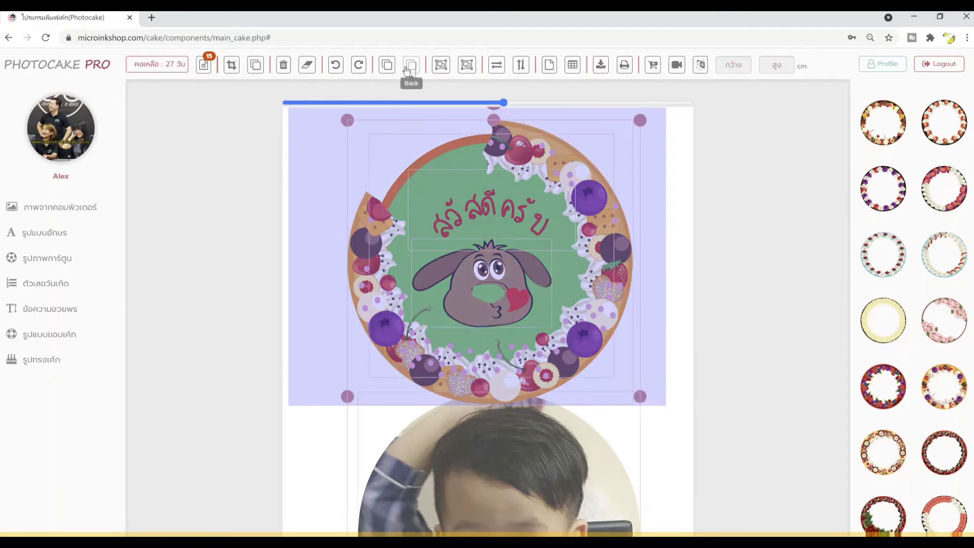
pyautogui.click(442, 68)
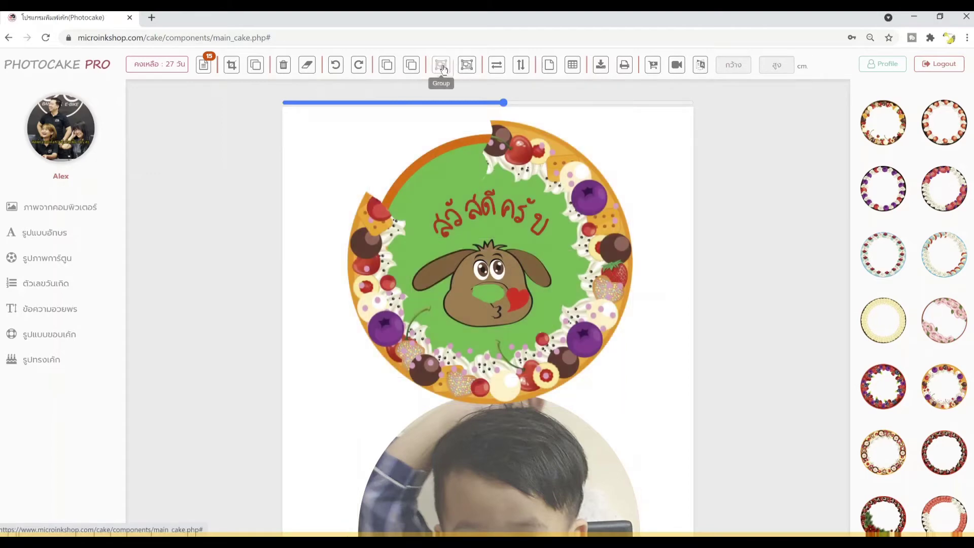
pyautogui.moveTo(547, 196); pyautogui.dragTo(534, 212)
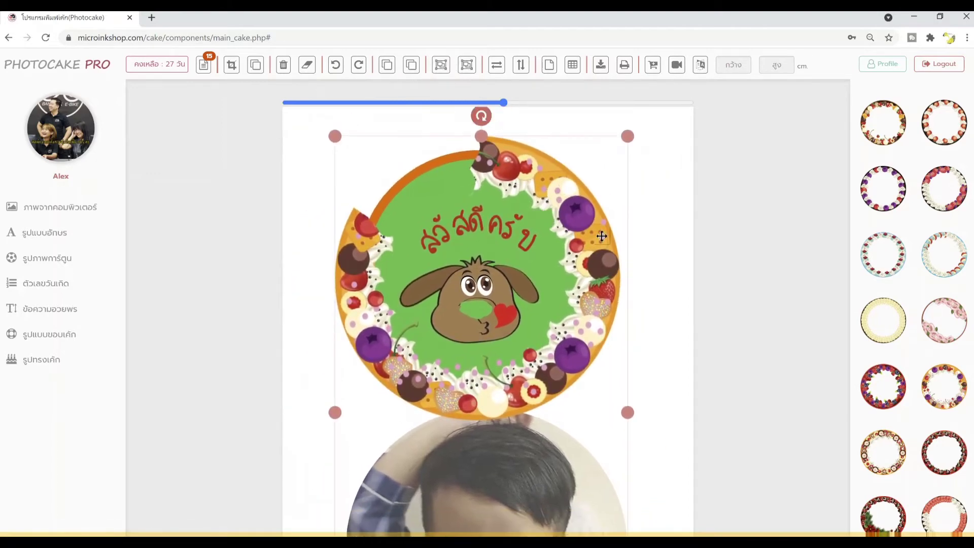
pyautogui.moveTo(569, 286); pyautogui.dragTo(581, 274)
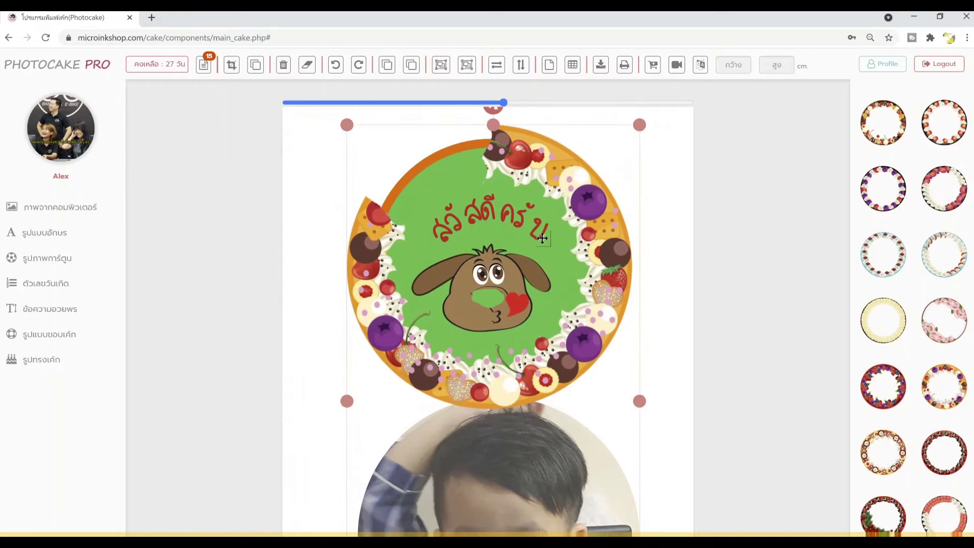
# Step: Ungroup the objects and reposition the fruit border and the circular photo separately, keeping the photo below the cake design
pyautogui.click(465, 68)
pyautogui.moveTo(576, 178)
pyautogui.mouseDown()
pyautogui.moveTo(564, 179)
pyautogui.moveTo(587, 182)
pyautogui.mouseUp()
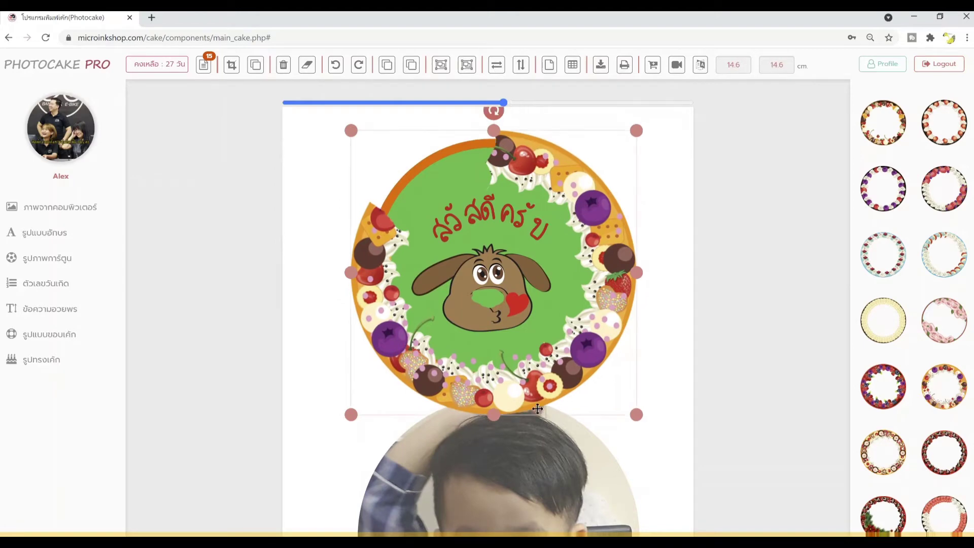
pyautogui.scroll(-4, 537, 409)
pyautogui.click(509, 398)
pyautogui.moveTo(509, 398); pyautogui.dragTo(512, 387)
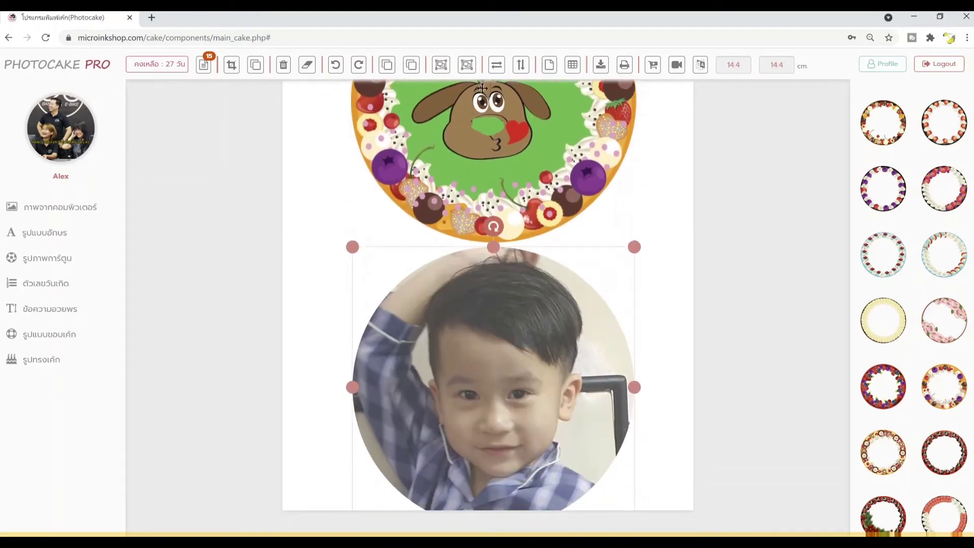
# Step: Try flipping the circular photo horizontally and vertically, returning it to its original orientation each time
pyautogui.click(497, 65)
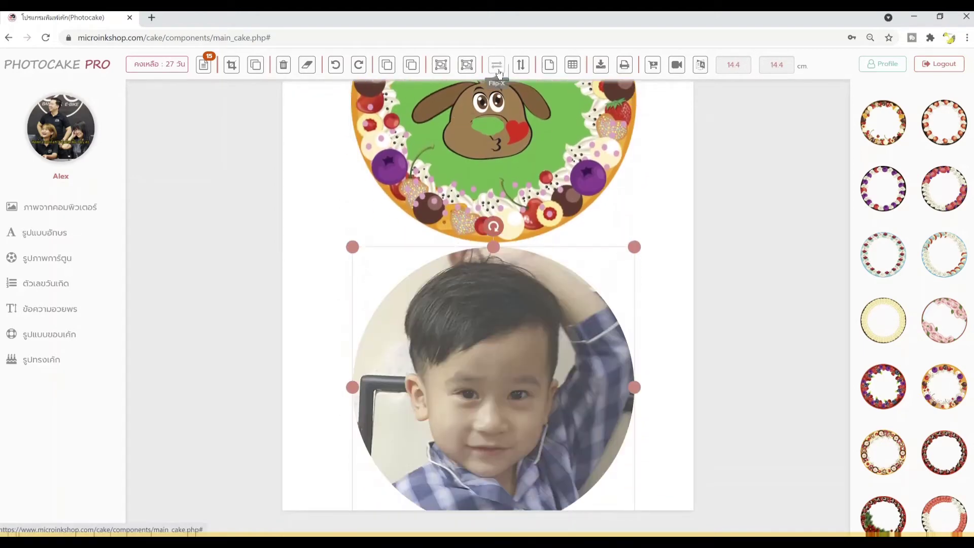
pyautogui.click(497, 65)
pyautogui.click(497, 65)
pyautogui.click(497, 65)
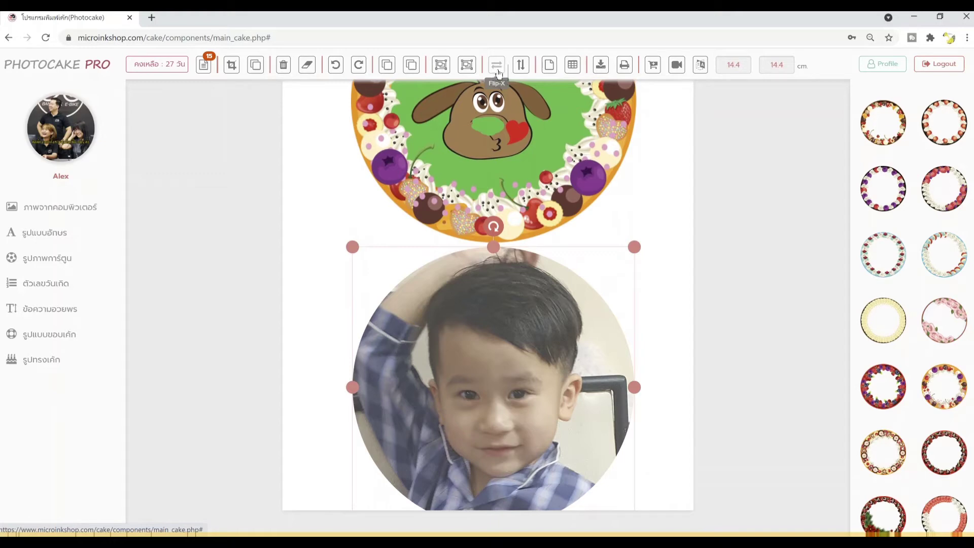
pyautogui.click(517, 65)
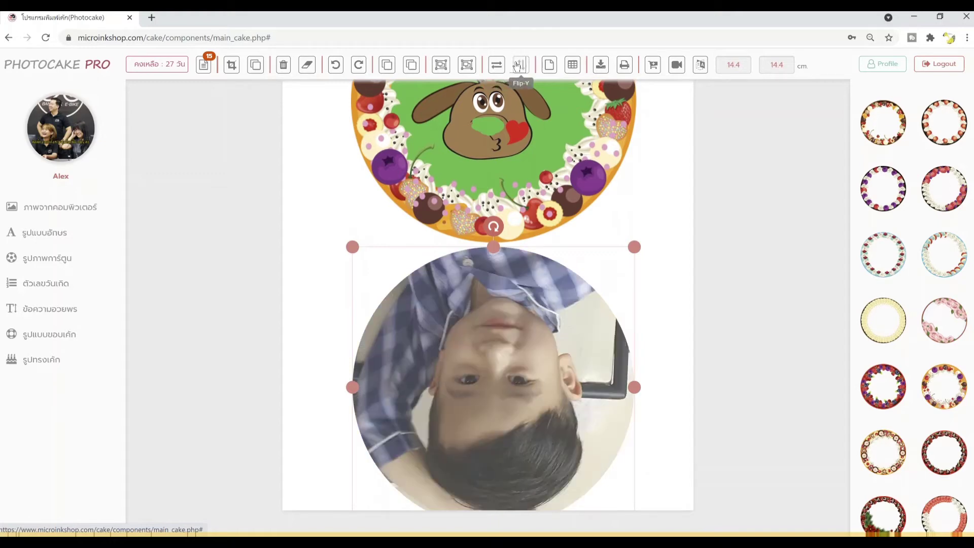
pyautogui.click(517, 65)
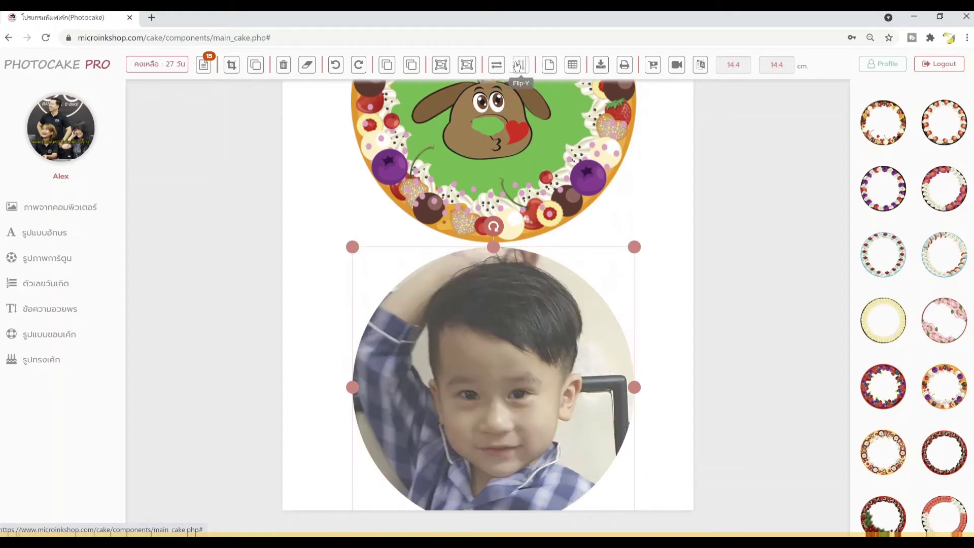
# Step: Display the A4 and A3 paper type choices and slightly enlarge the page view
pyautogui.click(545, 64)
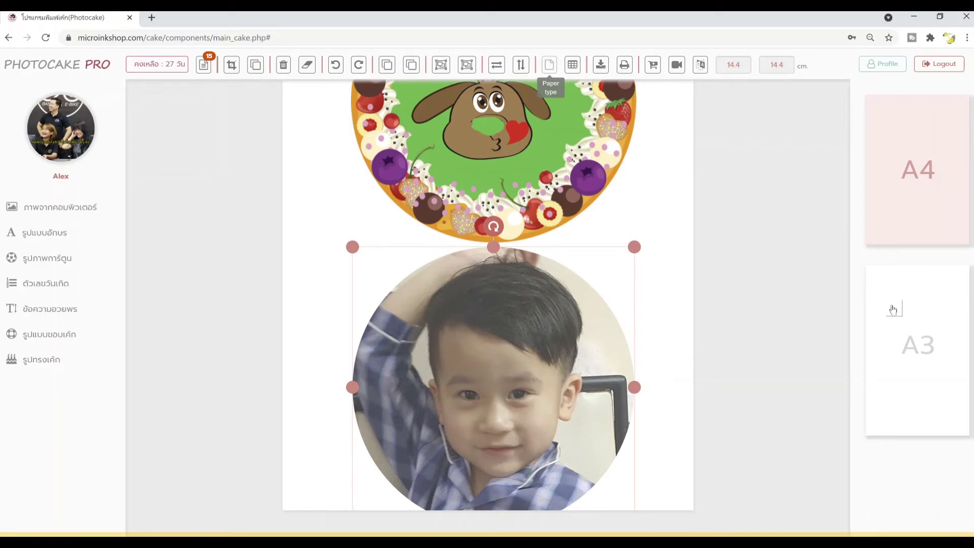
pyautogui.scroll(3, 690, 341)
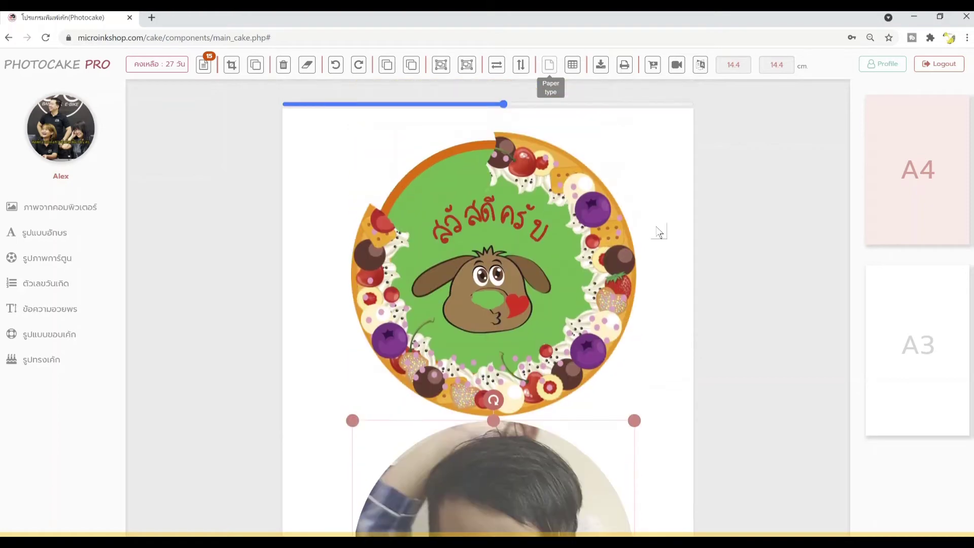
pyautogui.moveTo(503, 104); pyautogui.dragTo(535, 105)
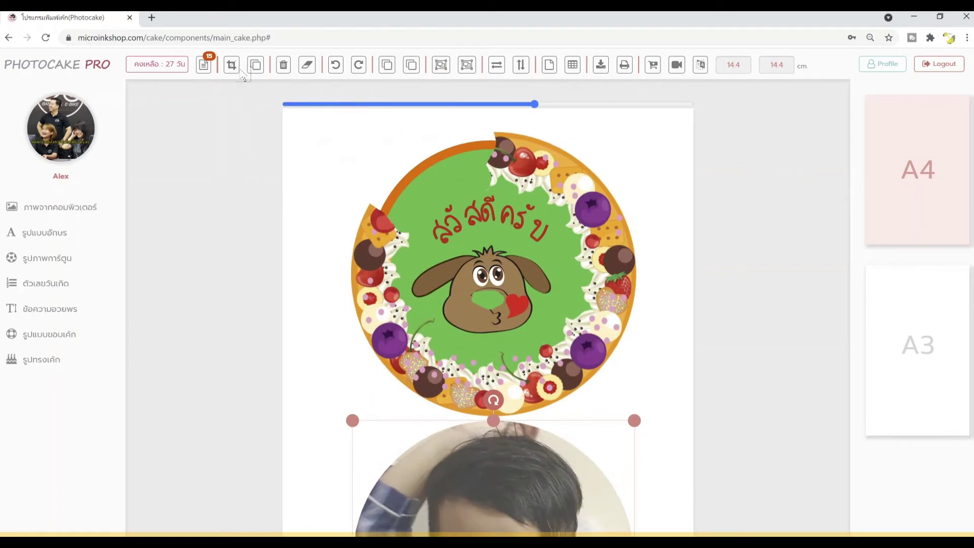
# Step: Set the browser zoom to 100% and reduce the size of the page view on the canvas
pyautogui.click(967, 38)
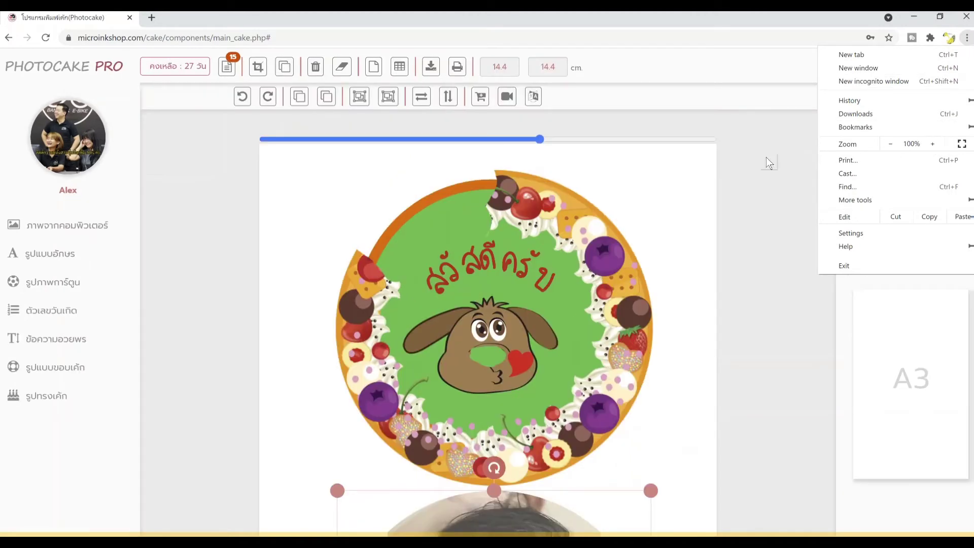
pyautogui.click(932, 144)
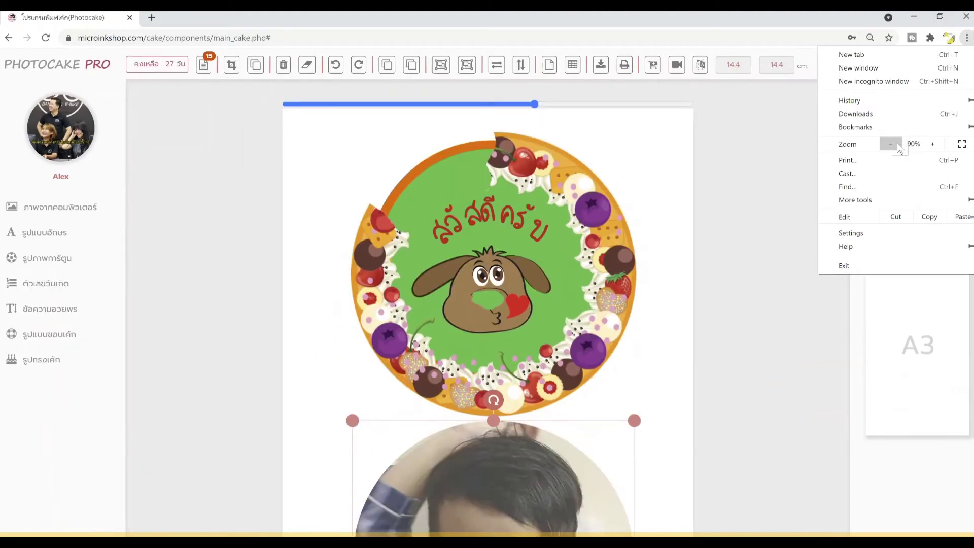
pyautogui.click(932, 144)
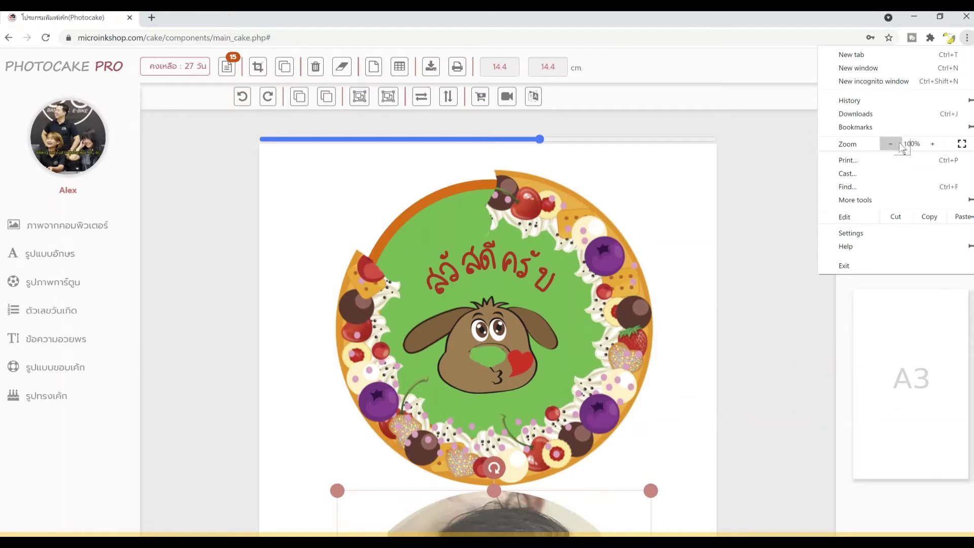
pyautogui.click(728, 152)
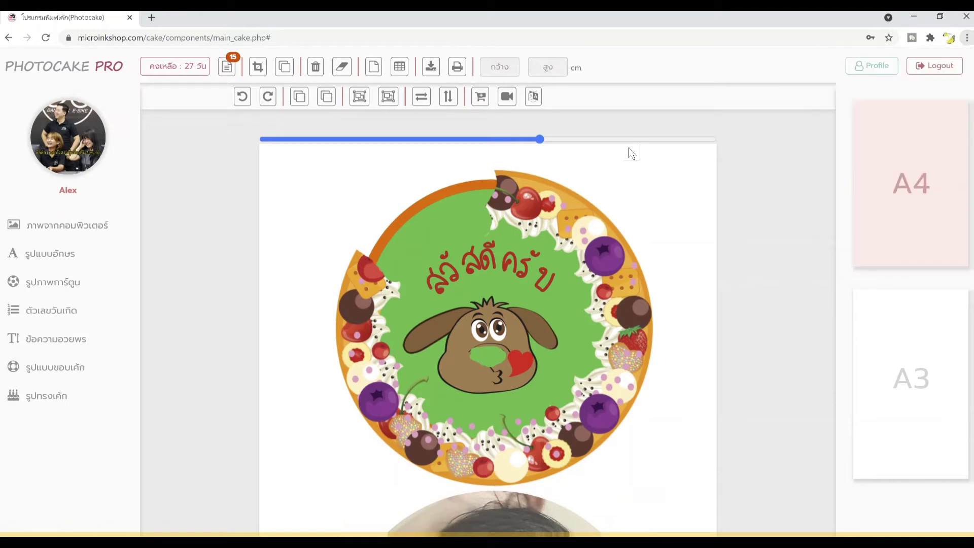
pyautogui.moveTo(539, 139); pyautogui.dragTo(505, 140)
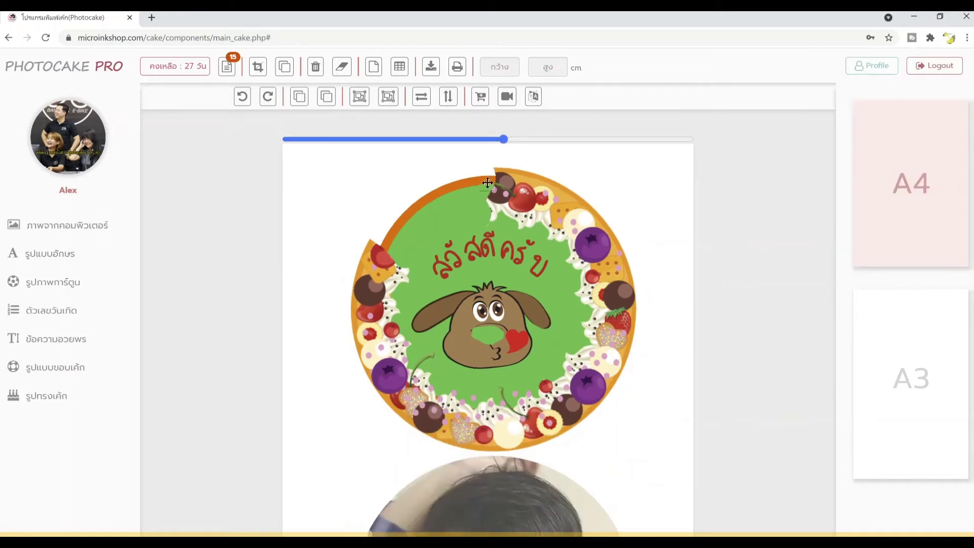
pyautogui.click(482, 140)
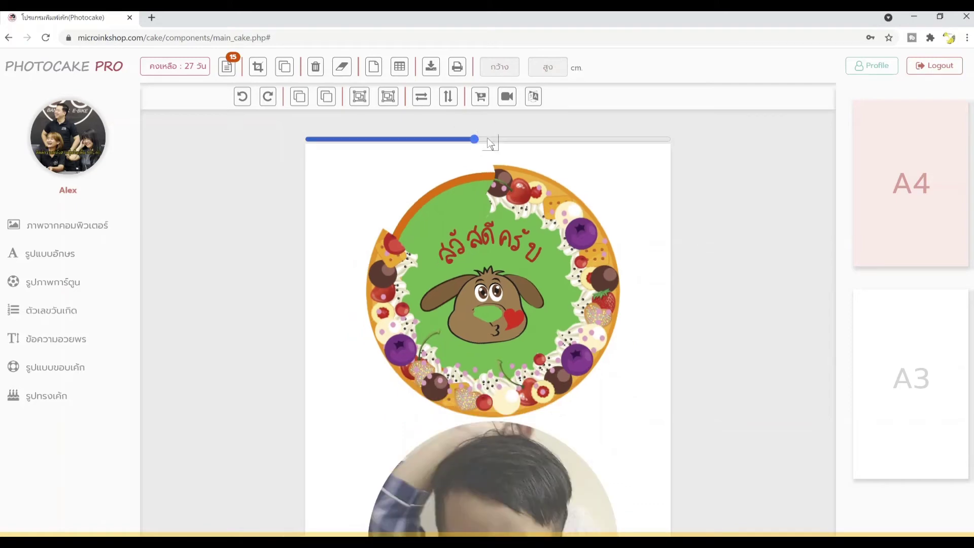
# Step: Enlarge the page view on the canvas and try the A3 paper size before returning to A4
pyautogui.moveTo(490, 144); pyautogui.dragTo(551, 145)
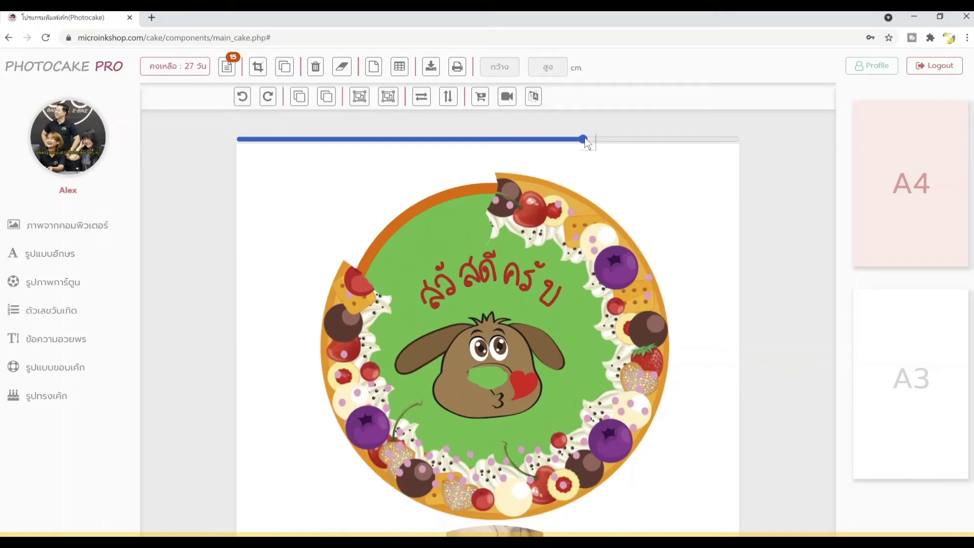
pyautogui.click(931, 346)
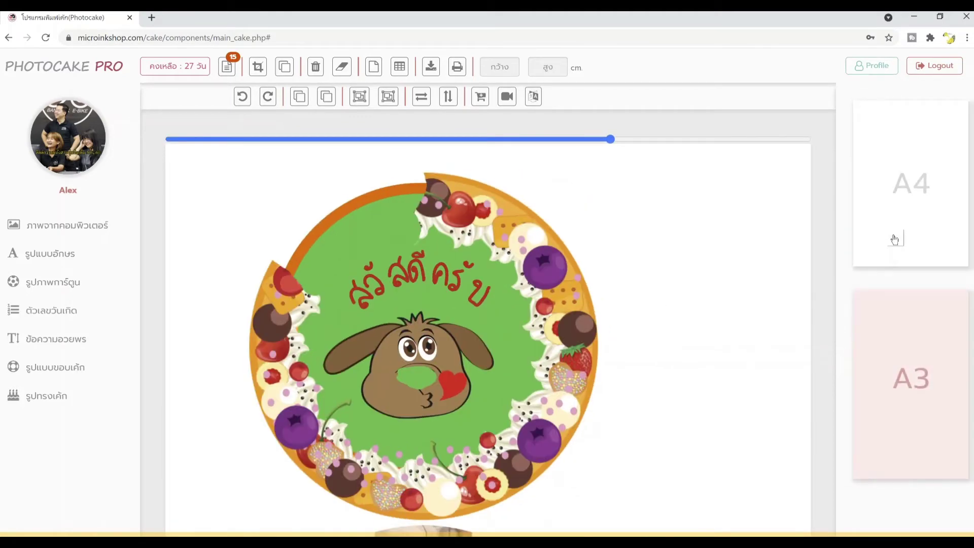
pyautogui.click(895, 239)
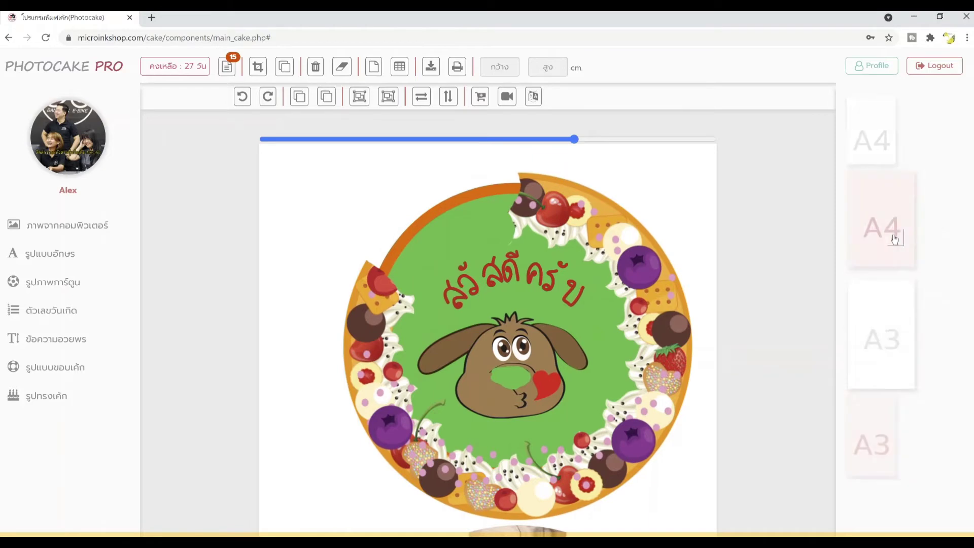
# Step: Select and deselect the cake design, and show the ruler grid over the page before hiding it again
pyautogui.click(588, 281)
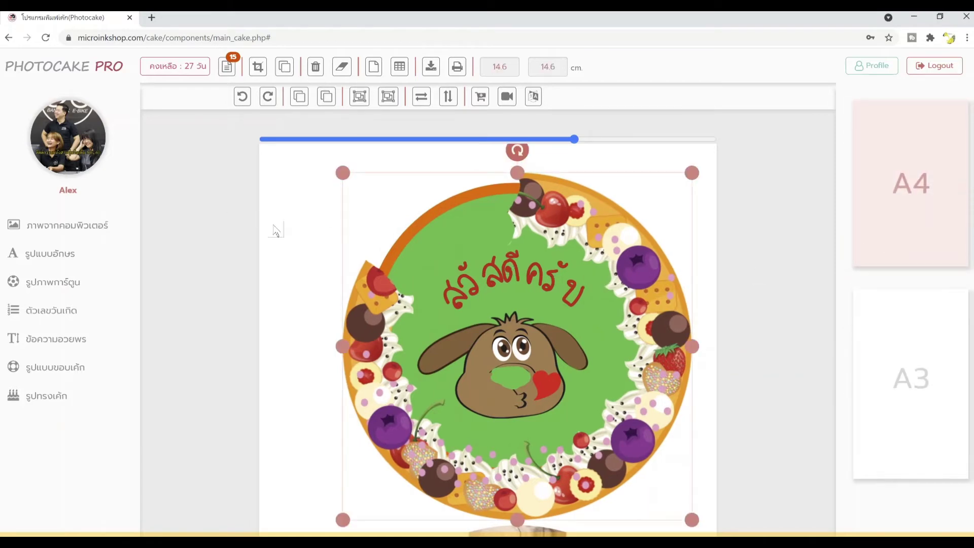
pyautogui.click(307, 176)
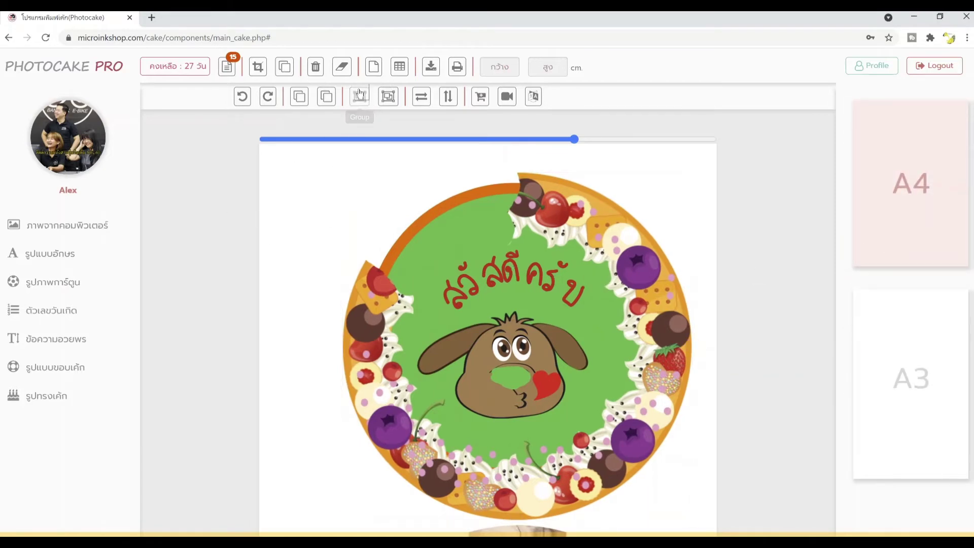
pyautogui.click(398, 67)
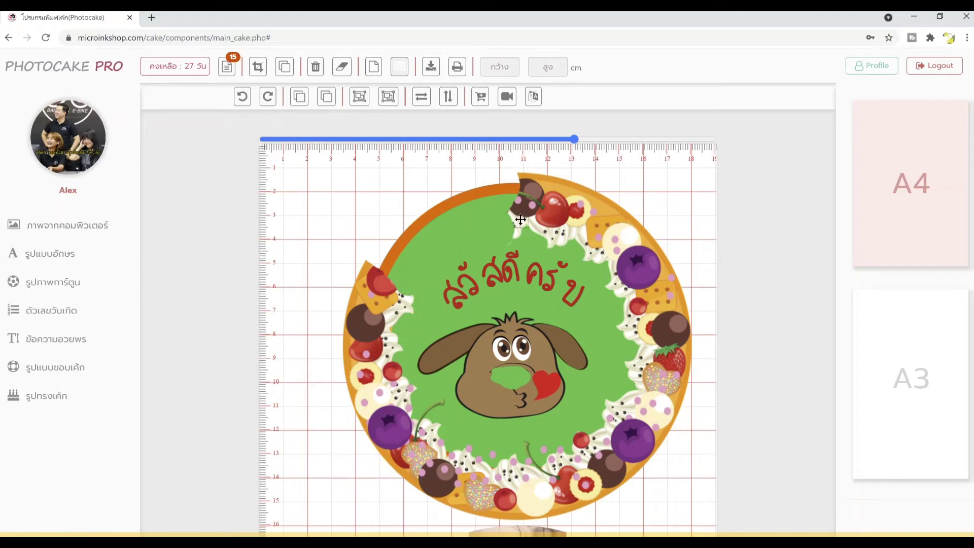
pyautogui.click(400, 71)
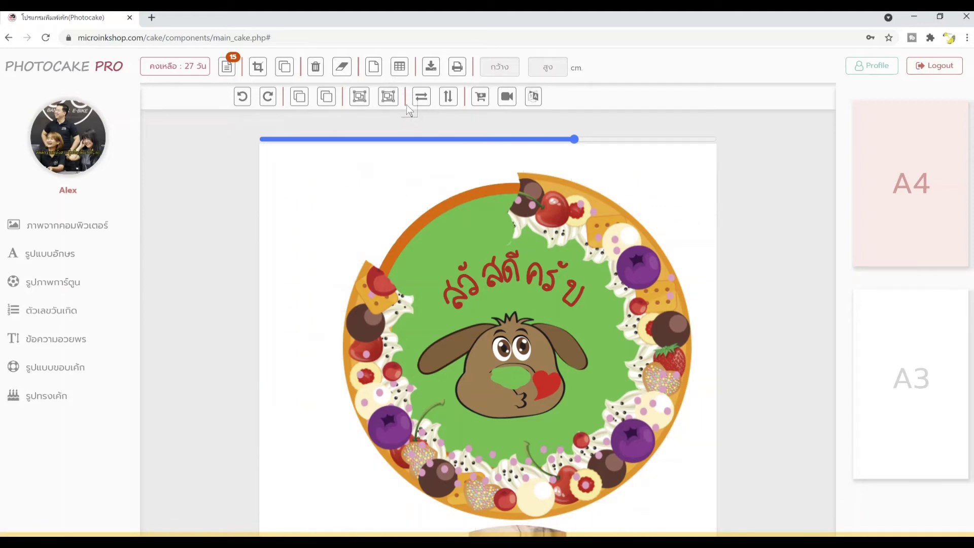
# Step: Reduce the browser zoom to 90%
pyautogui.click(967, 38)
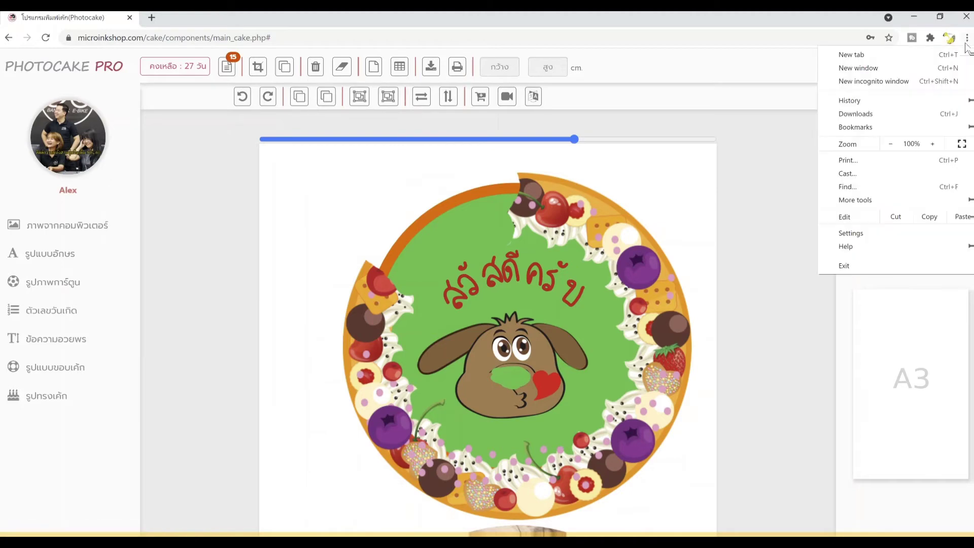
pyautogui.click(891, 144)
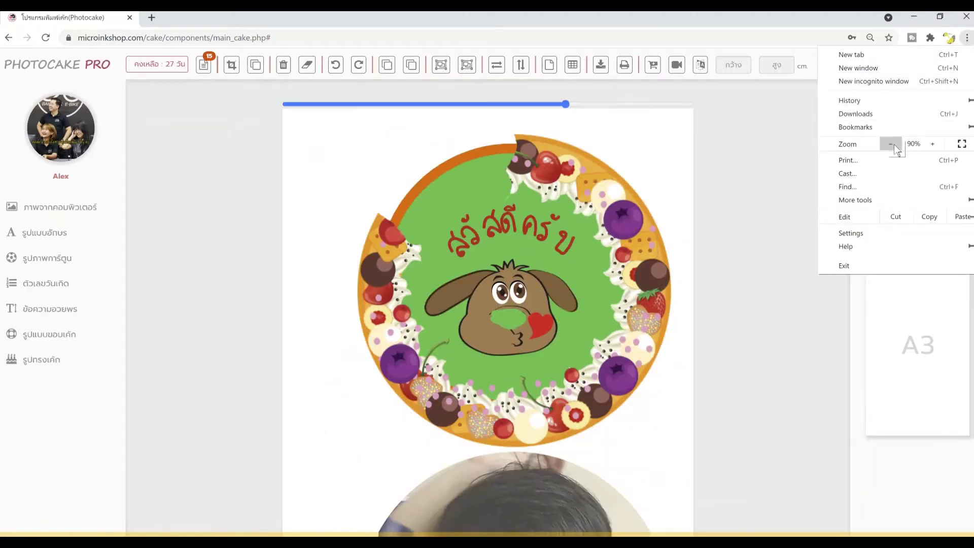
pyautogui.click(785, 157)
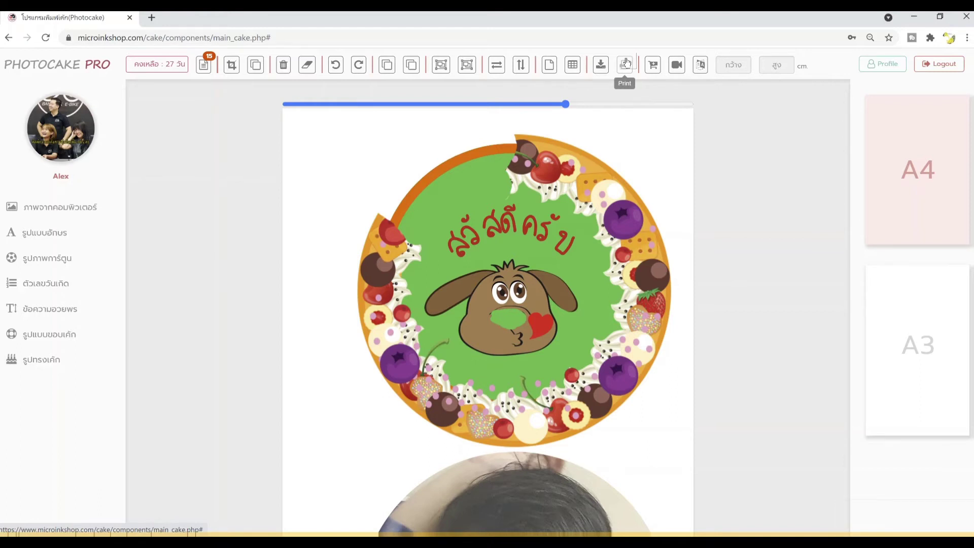
# Step: Download the cake sheet as a JPEG, open the downloaded image for viewing and return to the editor
pyautogui.click(600, 67)
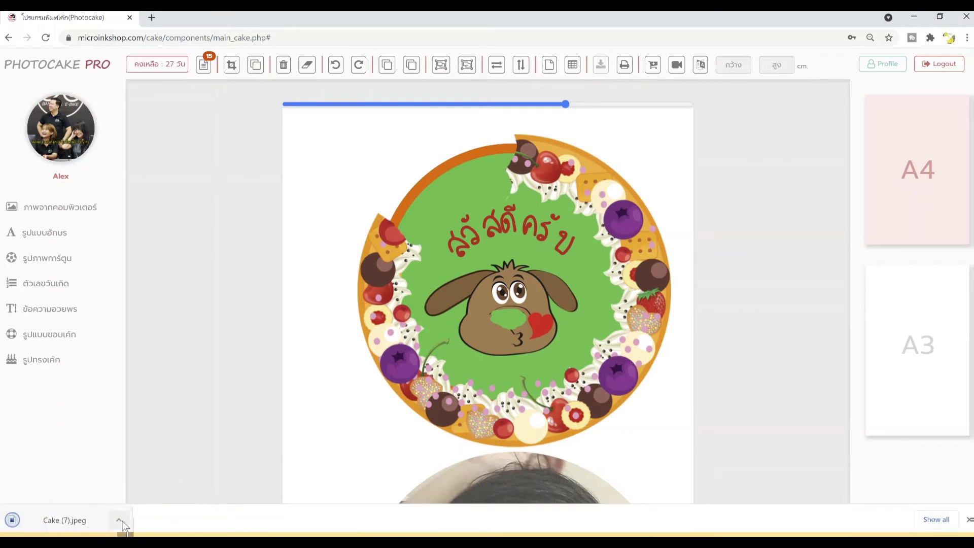
pyautogui.click(121, 520)
pyautogui.click(145, 453)
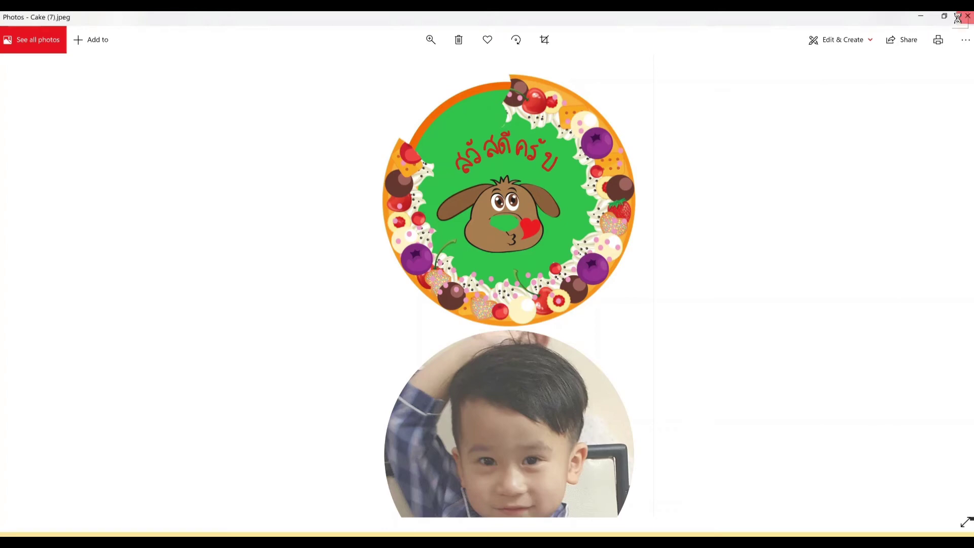
pyautogui.click(960, 24)
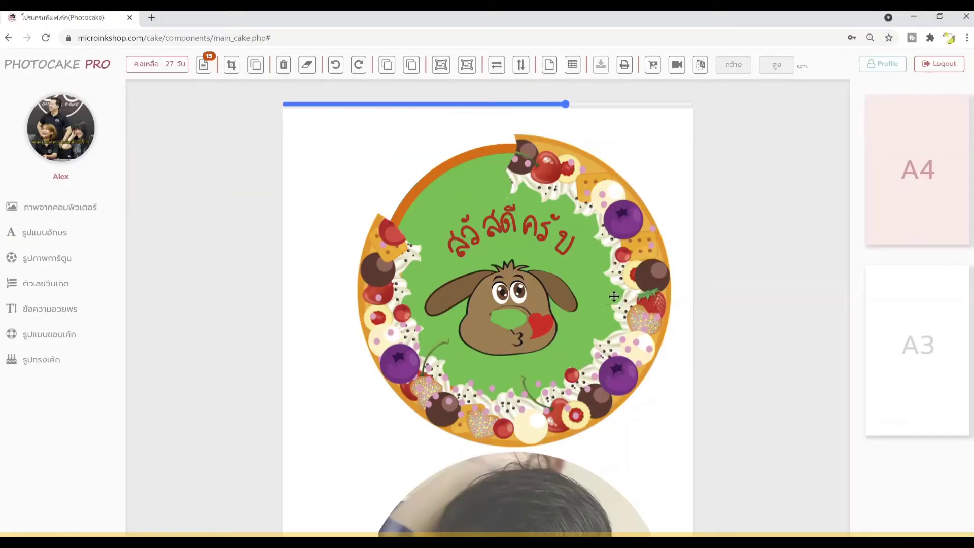
pyautogui.click(662, 163)
pyautogui.click(634, 100)
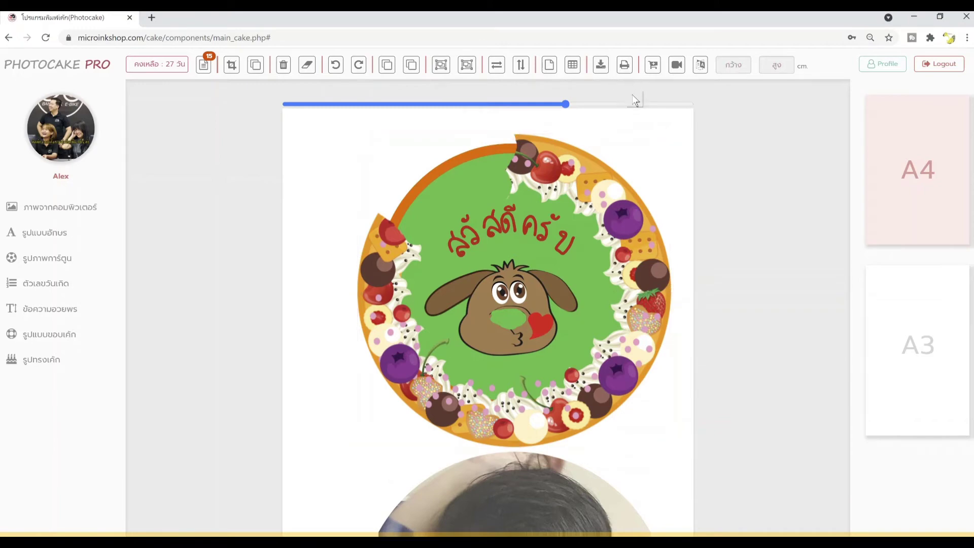
# Step: Open the print preview of the cake sheet and examine its additional settings for paper size, margins and scale
pyautogui.click(625, 68)
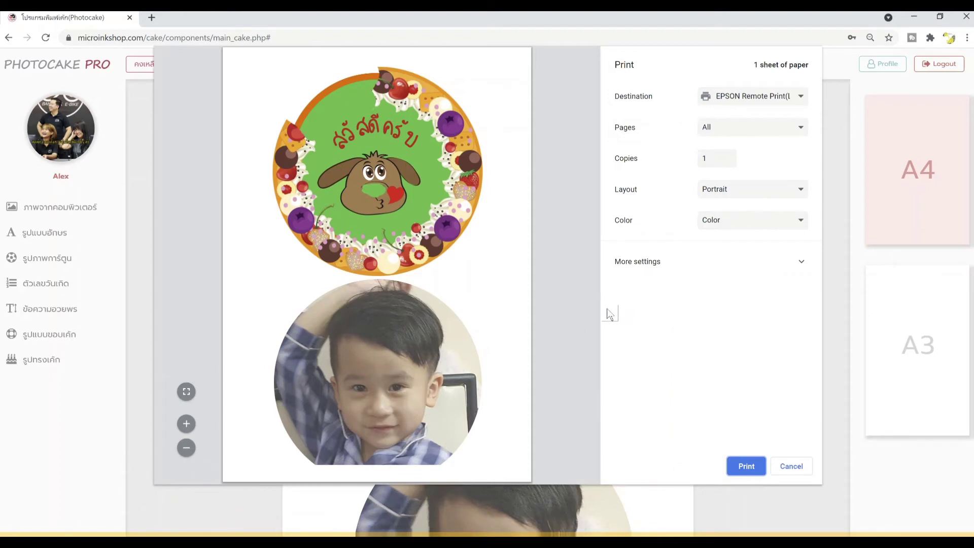
pyautogui.click(691, 263)
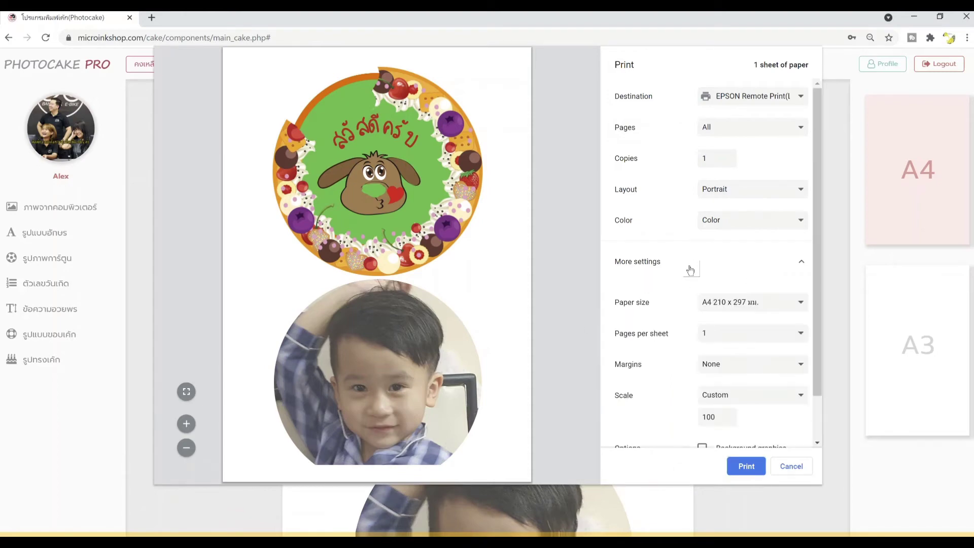
pyautogui.scroll(-2, 739, 340)
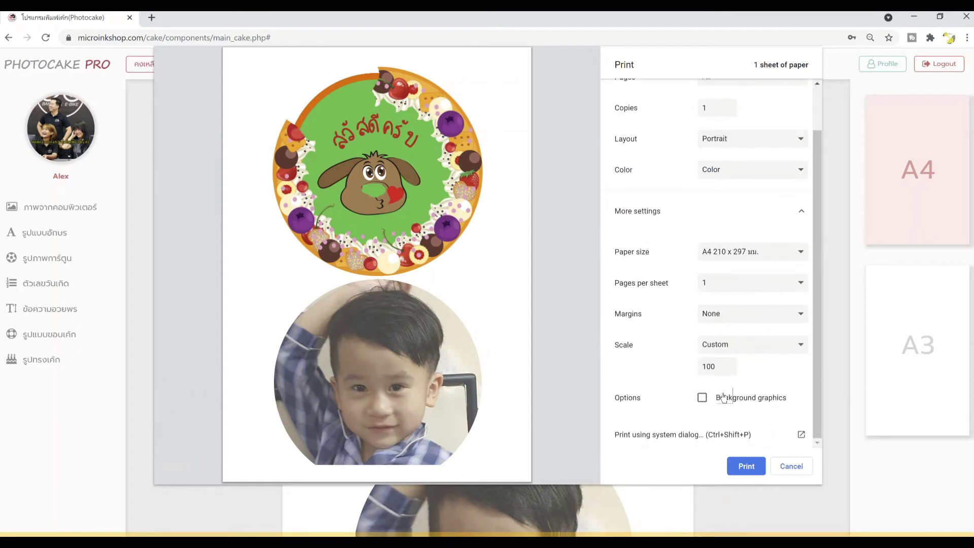
pyautogui.scroll(1, 730, 400)
pyautogui.scroll(-1, 715, 421)
pyautogui.scroll(1, 711, 432)
# Step: Choose EPSON L110 Series as the print destination and open the system print dialog
pyautogui.click(766, 97)
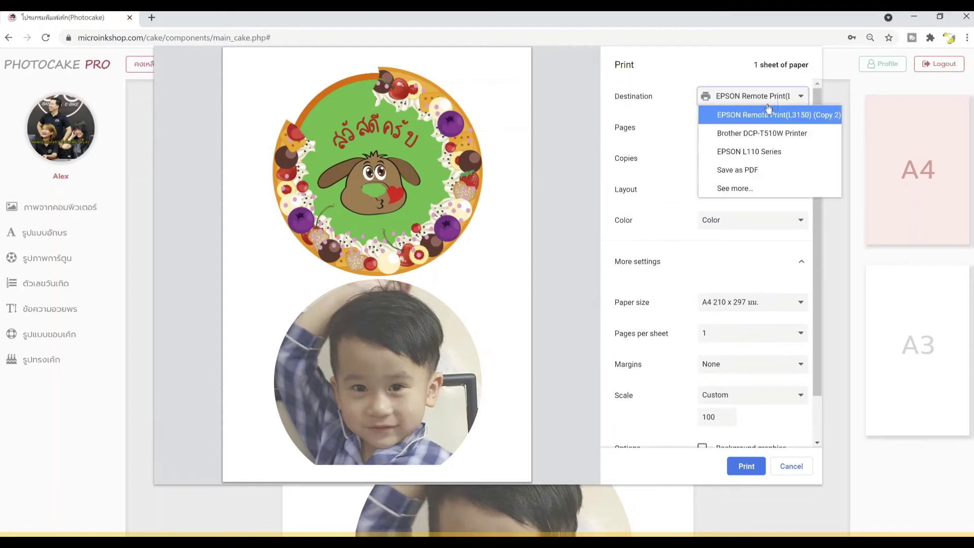
pyautogui.click(764, 153)
pyautogui.scroll(-2, 730, 254)
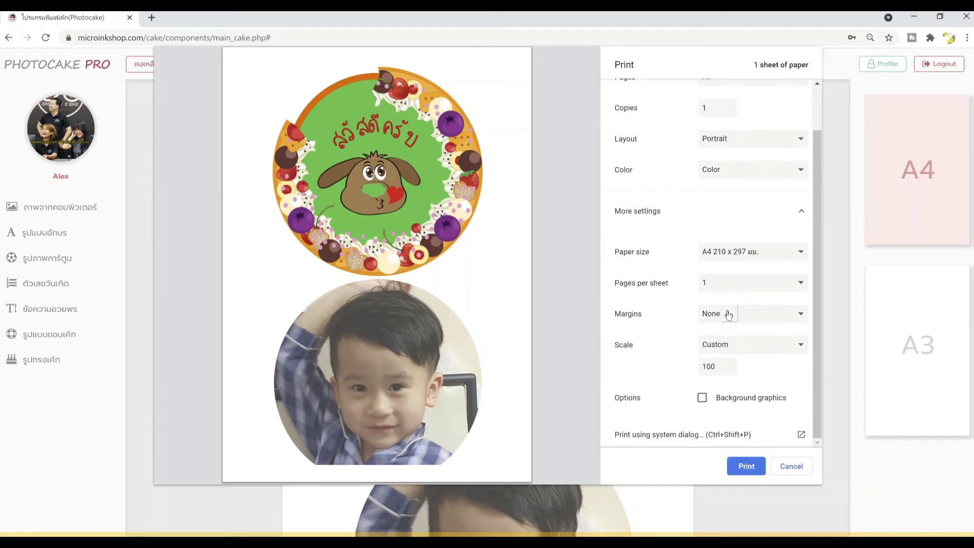
pyautogui.click(680, 437)
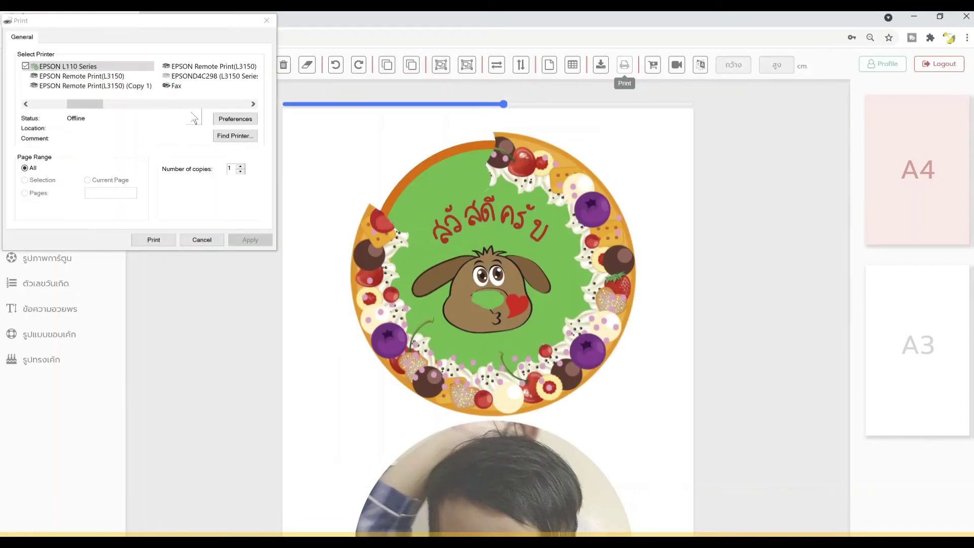
pyautogui.click(235, 118)
pyautogui.click(243, 160)
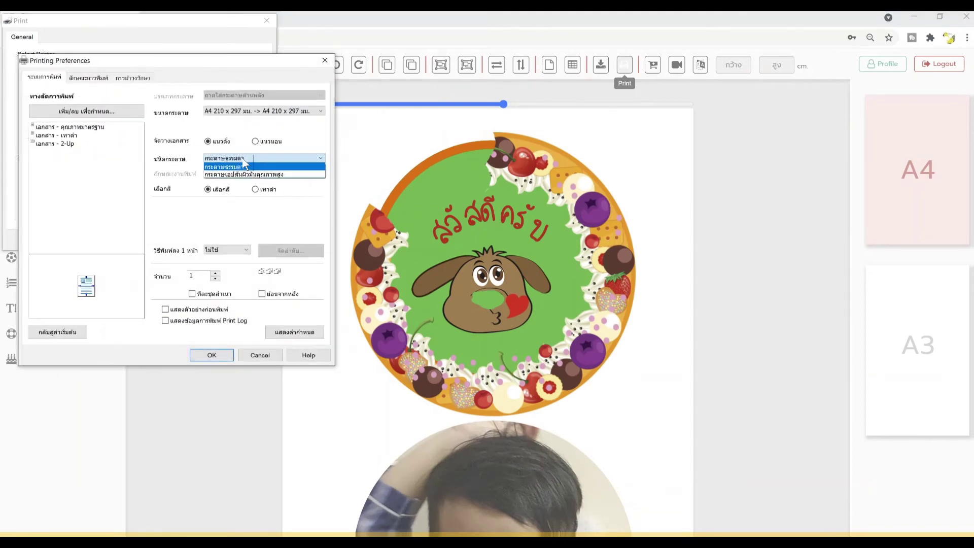
pyautogui.click(244, 166)
pyautogui.click(324, 64)
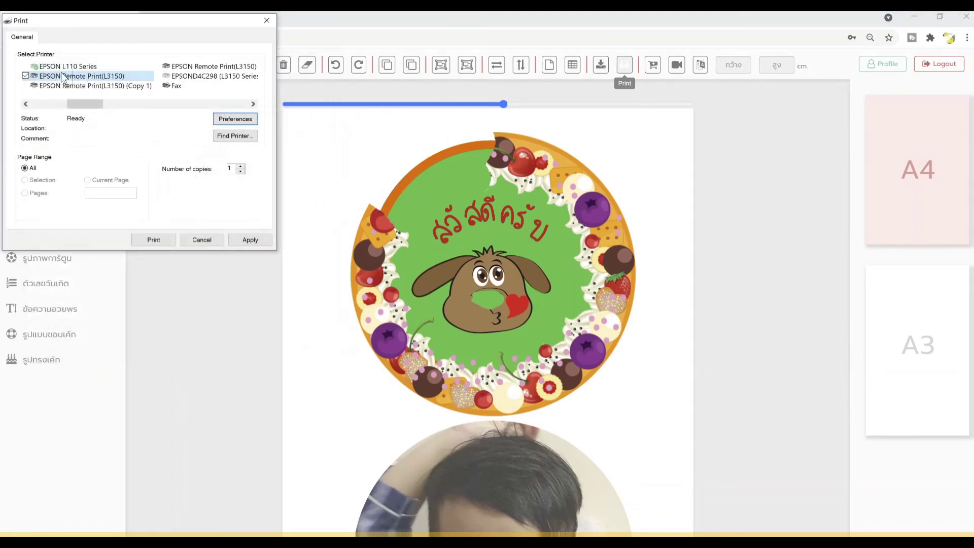
# Step: Select the EPSON L110 Series printer and set its preferences to Epson matte paper (กระดาษเอปสันผิวด้าน) with high quality (สูง)
pyautogui.click(66, 66)
pyautogui.click(227, 122)
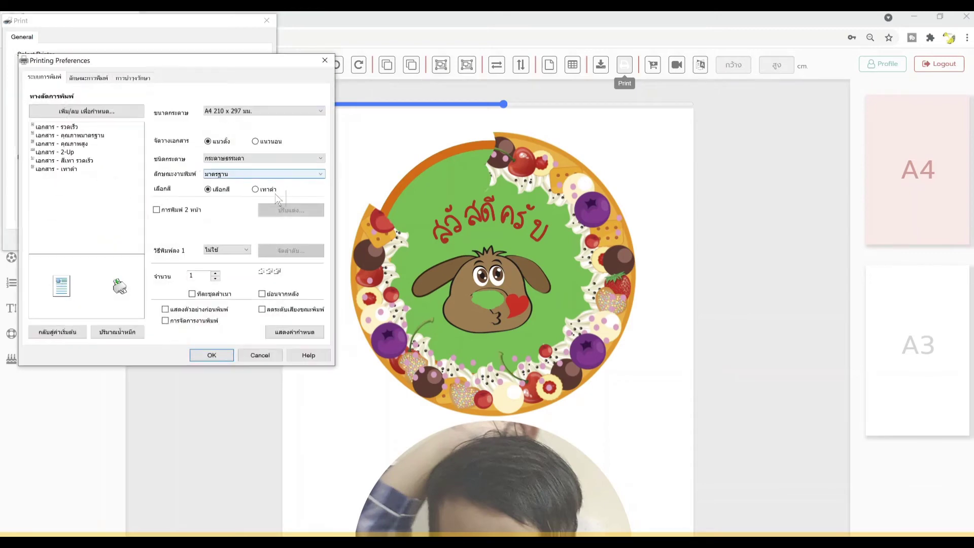
pyautogui.click(256, 158)
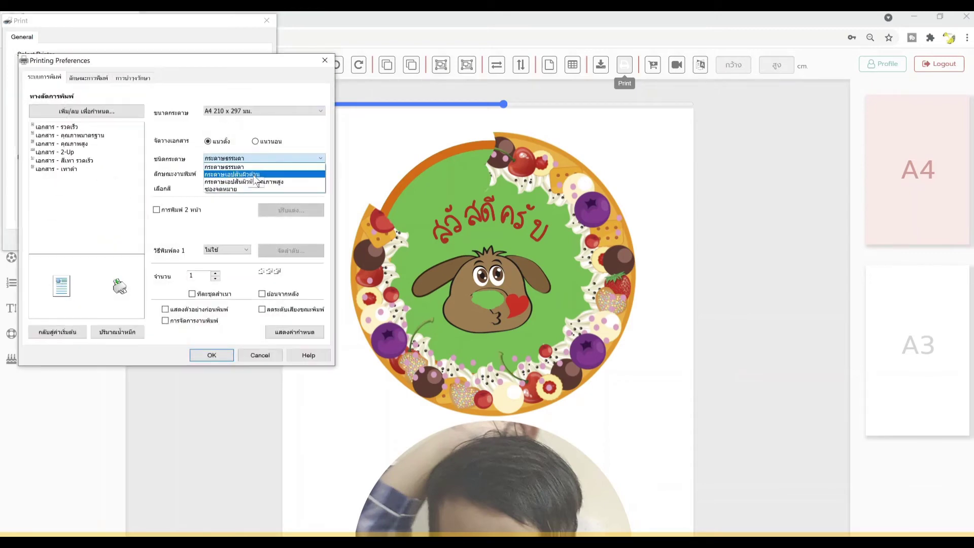
pyautogui.click(256, 175)
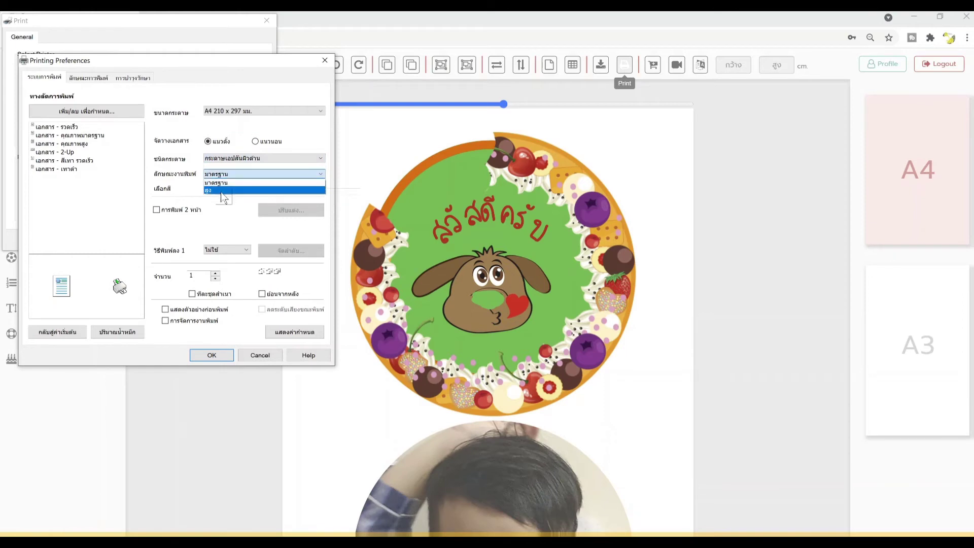
pyautogui.click(223, 174)
pyautogui.click(224, 189)
# Step: Change the paper type to plain paper (กระดาษธรรมดา), trying high quality (สูง) before choosing standard quality (มาตรฐาน)
pyautogui.moveTo(223, 60); pyautogui.dragTo(269, 63)
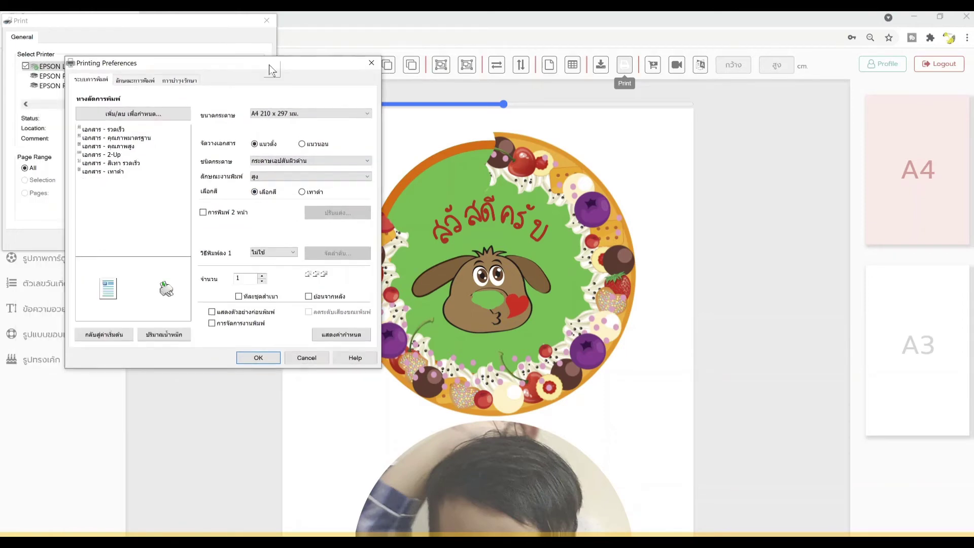
pyautogui.click(316, 164)
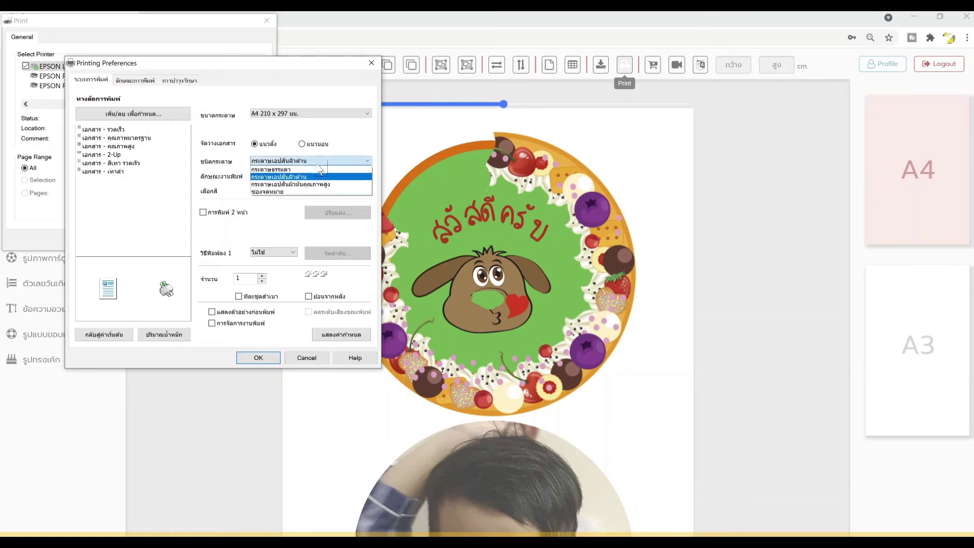
pyautogui.click(319, 170)
pyautogui.click(314, 178)
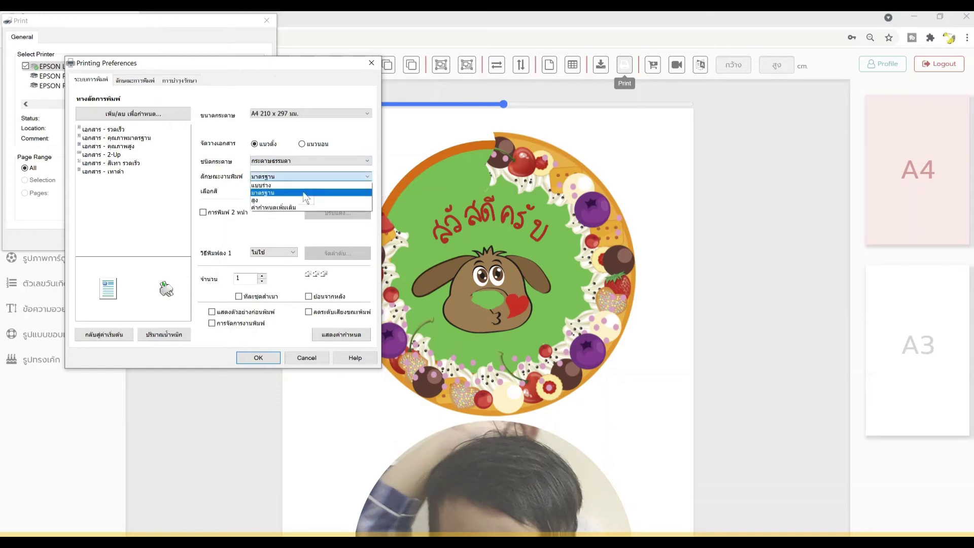
pyautogui.click(290, 203)
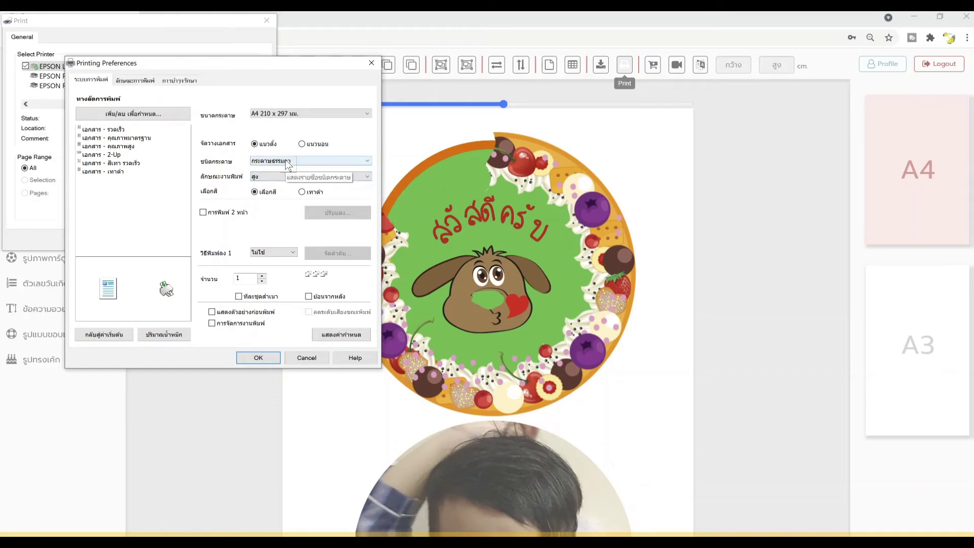
pyautogui.click(278, 175)
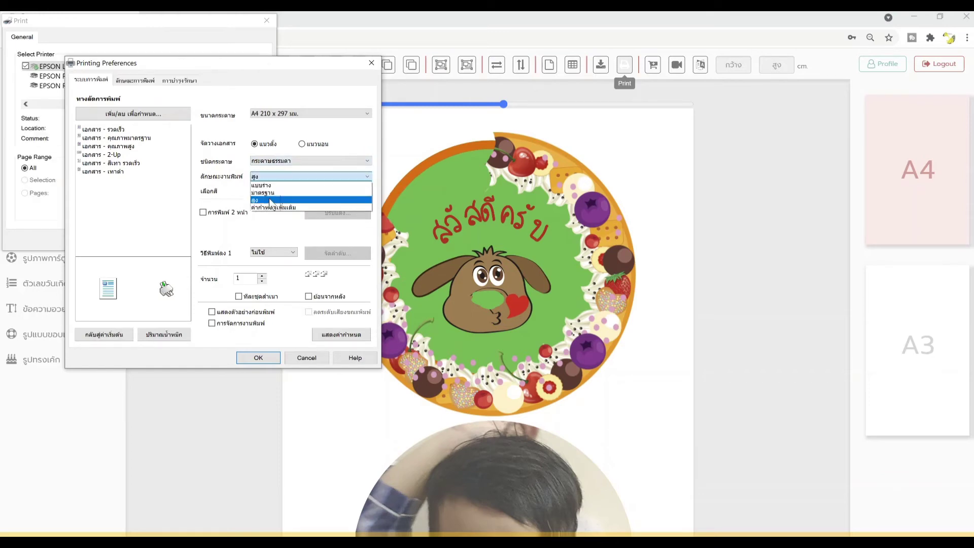
pyautogui.click(268, 198)
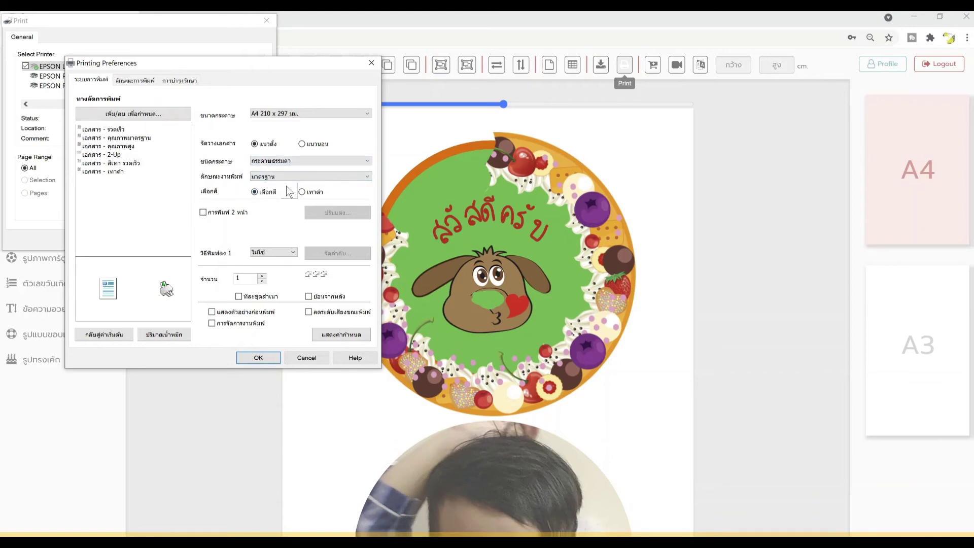
# Step: Set Epson matte paper (กระดาษเอปสันผิวด้าน) with high quality (สูง), and close the printer preferences and print dialog without printing
pyautogui.click(308, 158)
pyautogui.click(279, 178)
pyautogui.click(279, 178)
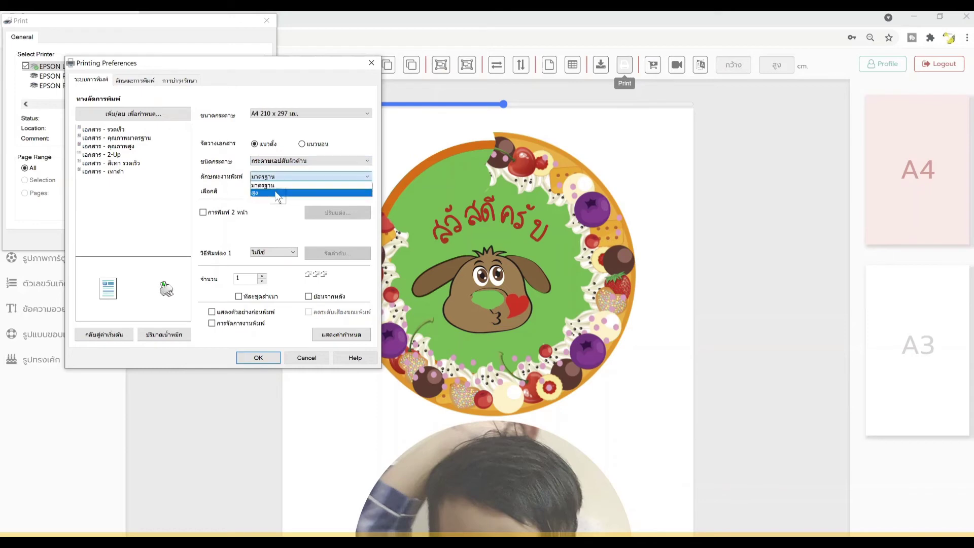
pyautogui.click(279, 191)
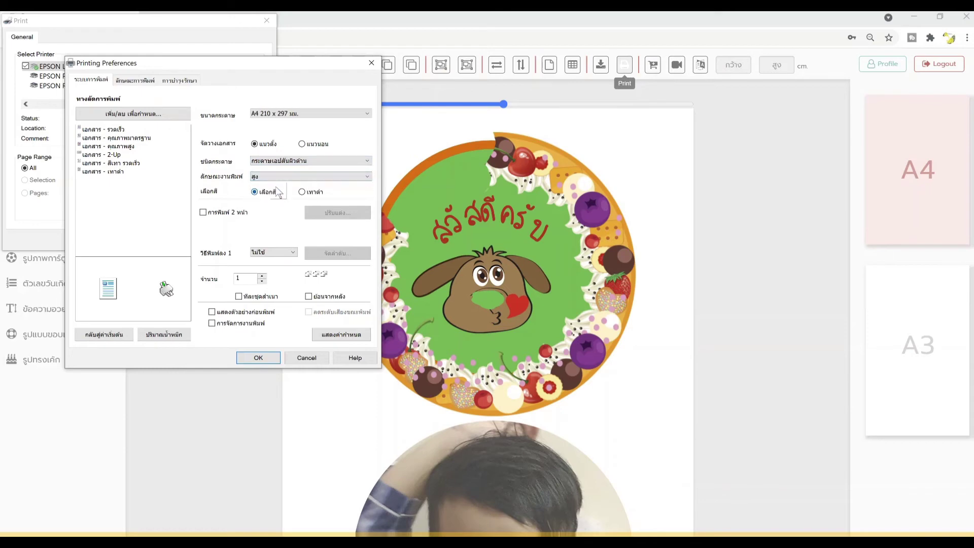
pyautogui.click(372, 59)
pyautogui.click(267, 21)
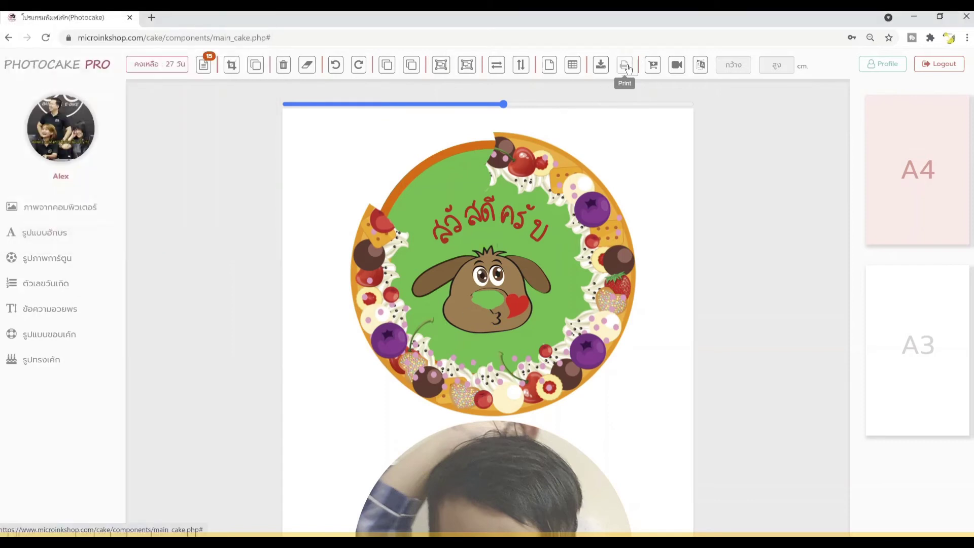
# Step: Display the ordering and contact information for cake printing supplies
pyautogui.click(654, 68)
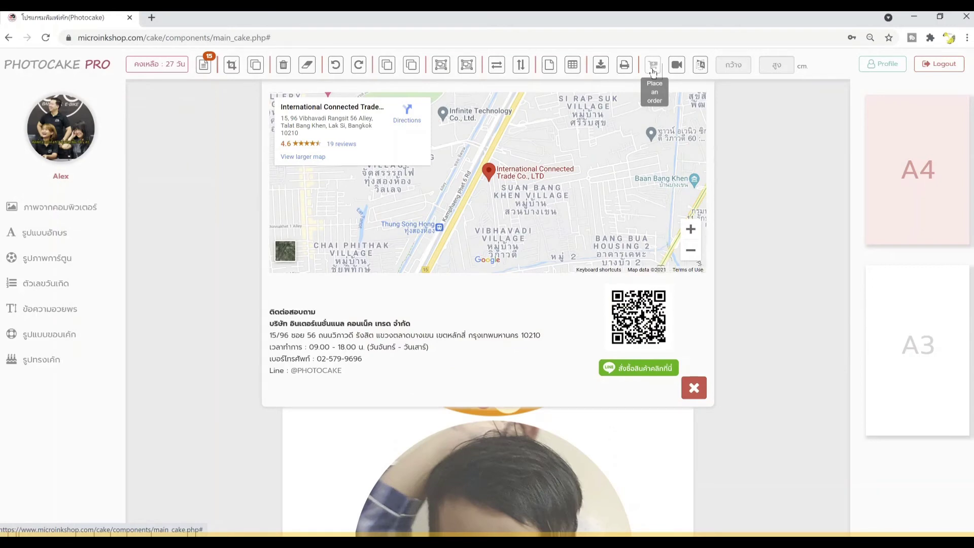
# Step: Close the ordering information, and briefly display the collection of tutorial videos
pyautogui.click(654, 70)
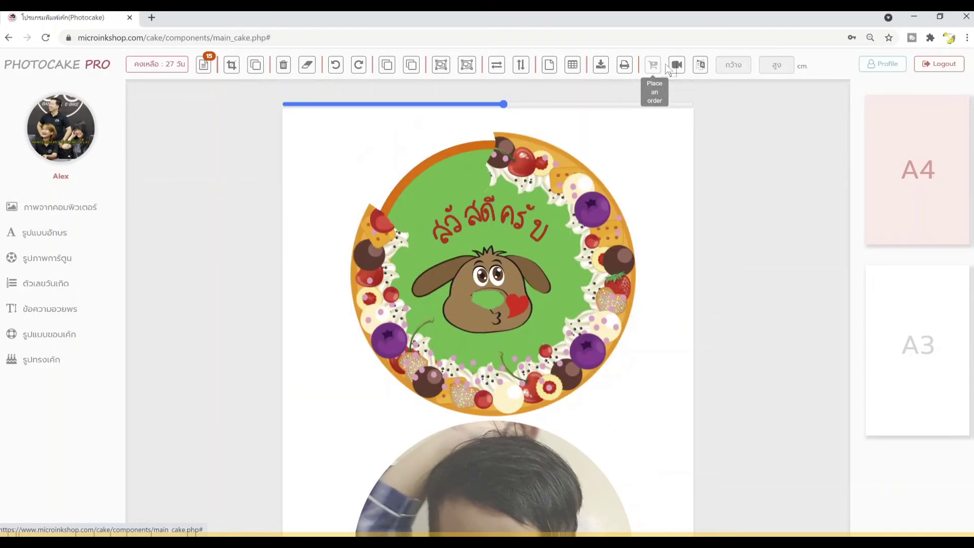
pyautogui.click(675, 65)
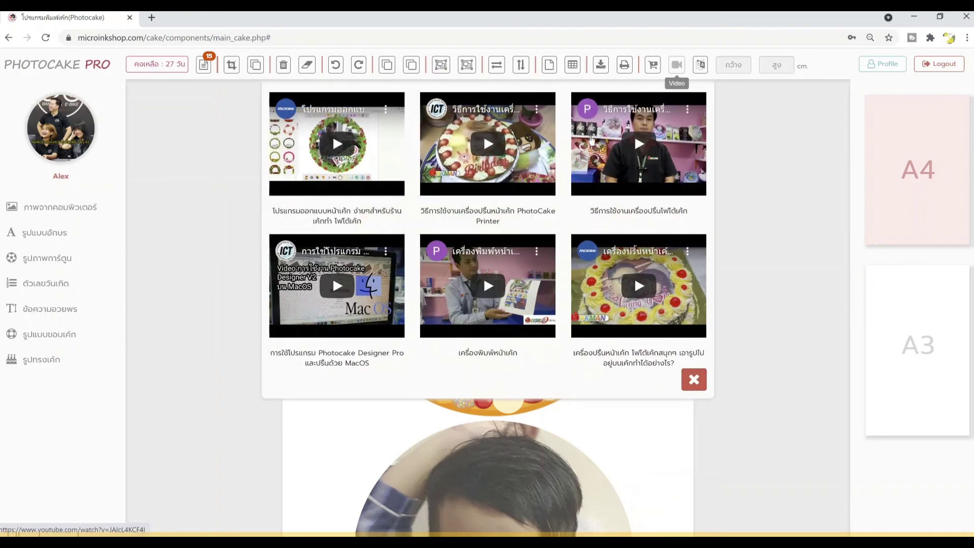
pyautogui.click(676, 64)
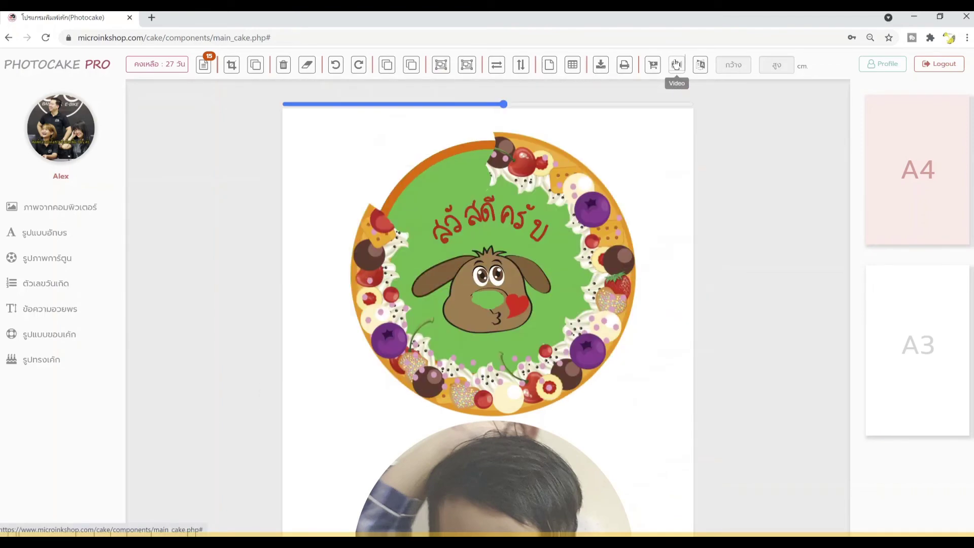
# Step: Switch the interface to English and back to Thai, and view the list of recent customer cake orders
pyautogui.click(700, 65)
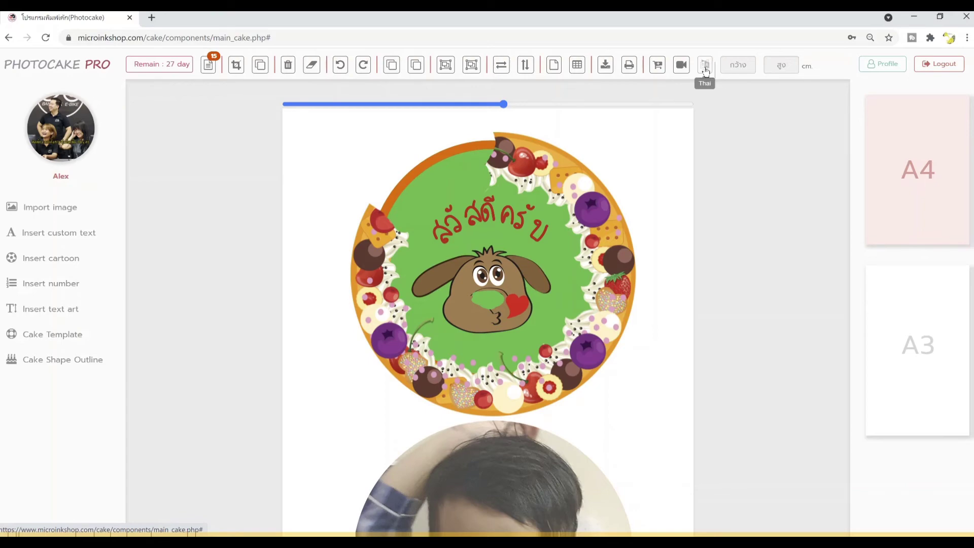
pyautogui.click(705, 68)
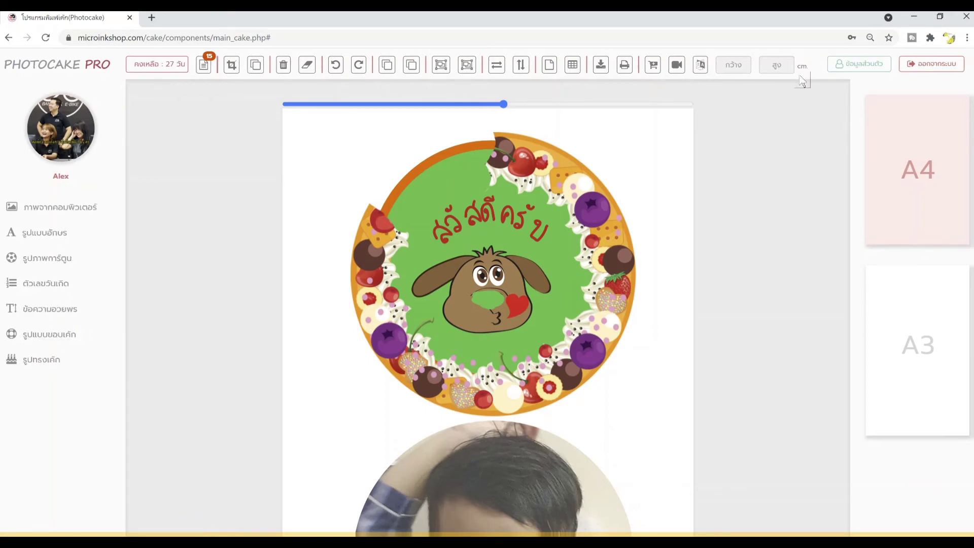
pyautogui.click(202, 71)
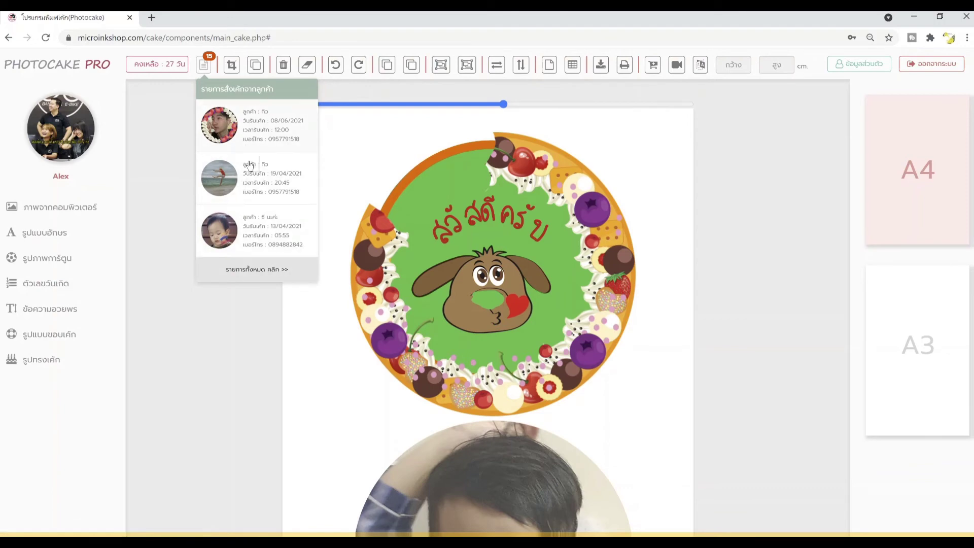
pyautogui.click(752, 207)
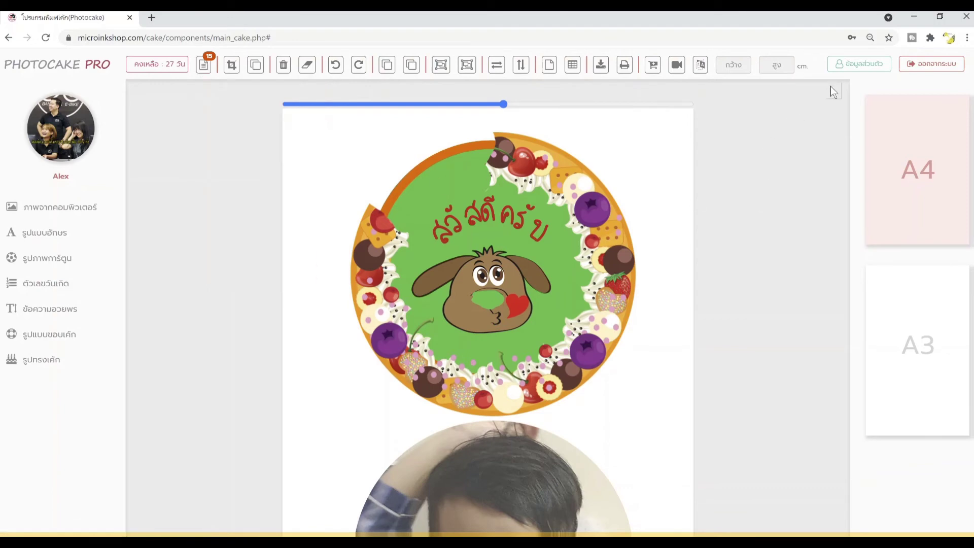
# Step: Copy the shop's customer order URL from the profile information and open it in a new browser tab
pyautogui.click(855, 67)
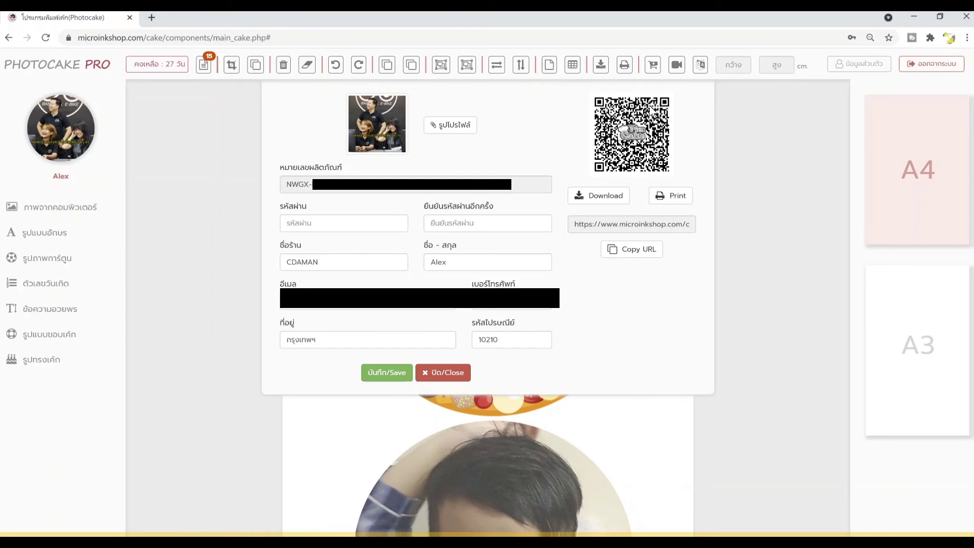
pyautogui.click(643, 224)
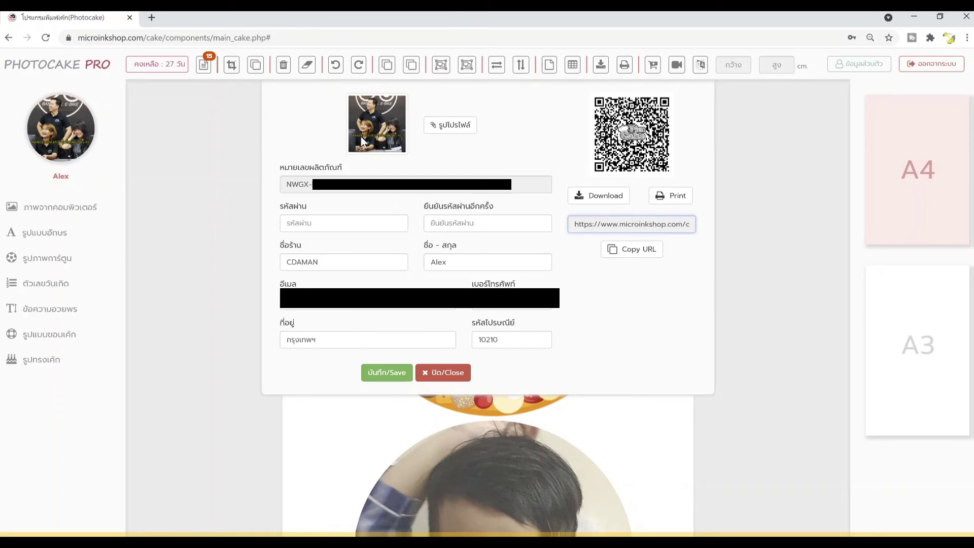
pyautogui.tripleClick(597, 229)
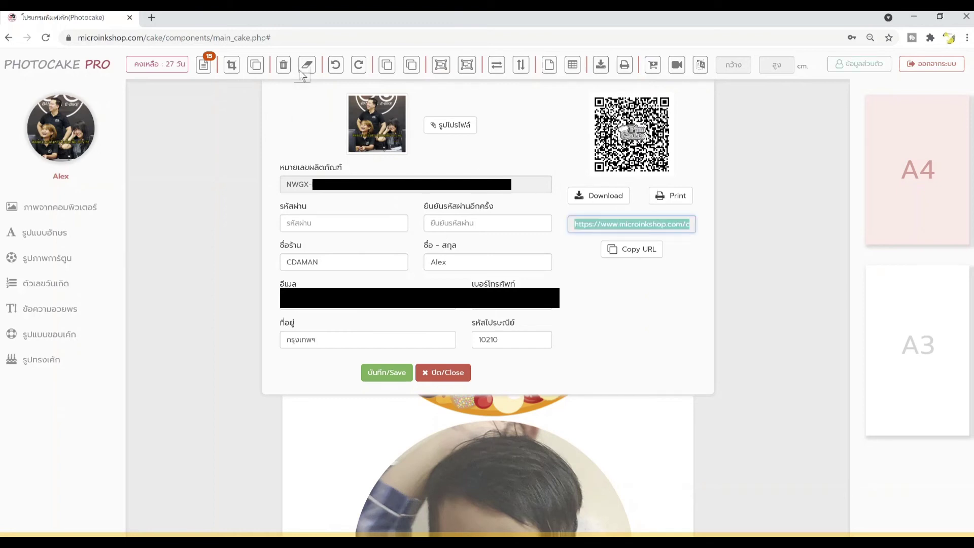
pyautogui.click(151, 17)
pyautogui.hotkey('ctrl', '1')
pyautogui.click(634, 247)
pyautogui.click(173, 19)
pyautogui.hotkey('ctrl', 'v')
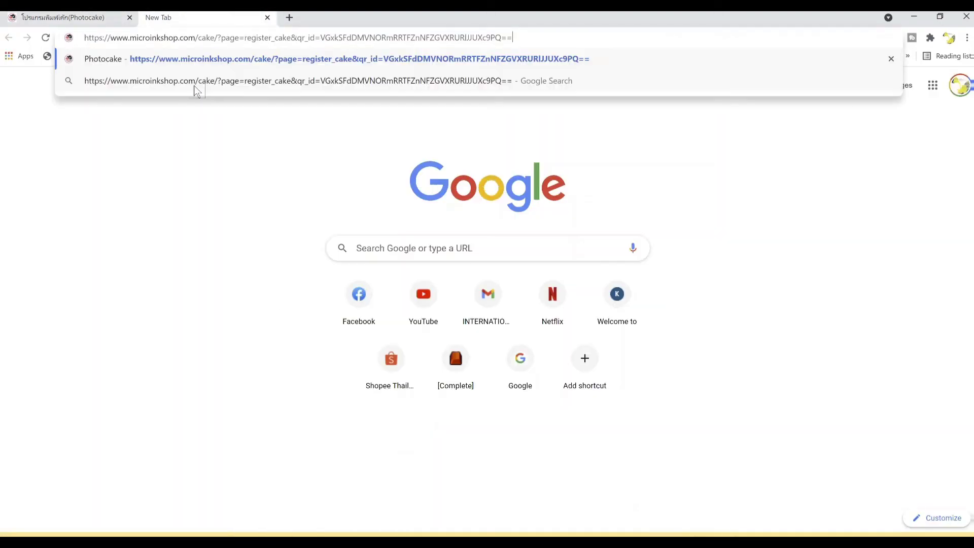
pyautogui.press('Return')
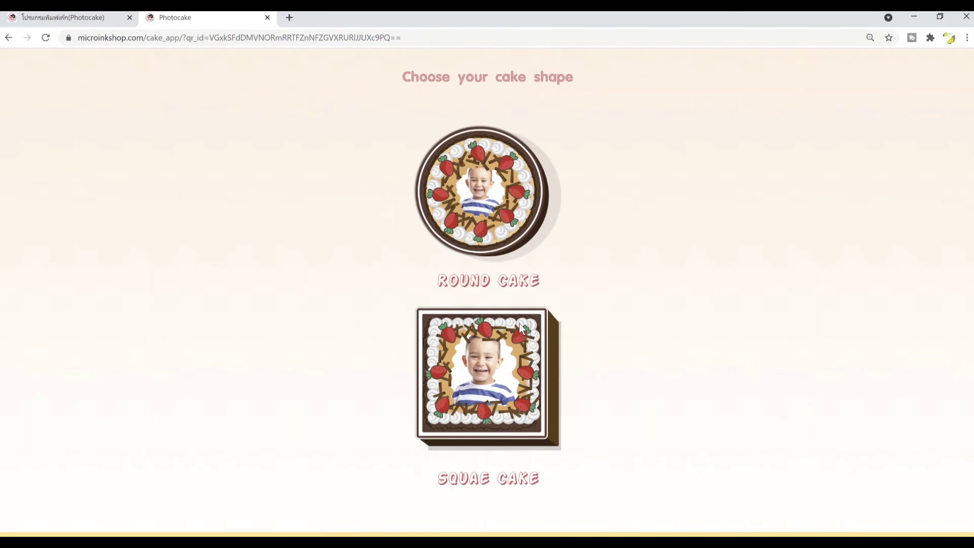
# Step: Choose a round cake, load the photo 20200206_202044.jpg, and crop it with the boy's face centred in the circle
pyautogui.click(497, 200)
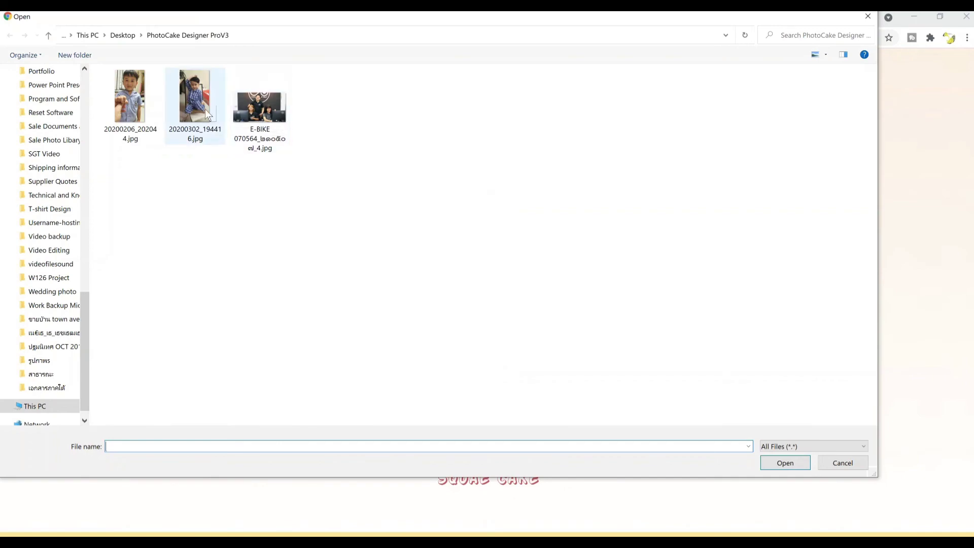
pyautogui.doubleClick(152, 105)
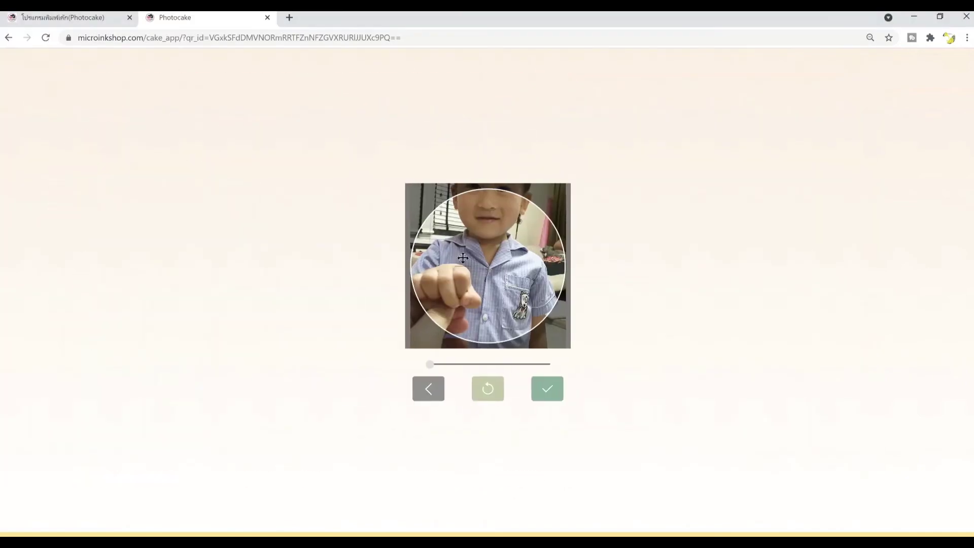
pyautogui.moveTo(462, 258); pyautogui.dragTo(472, 307)
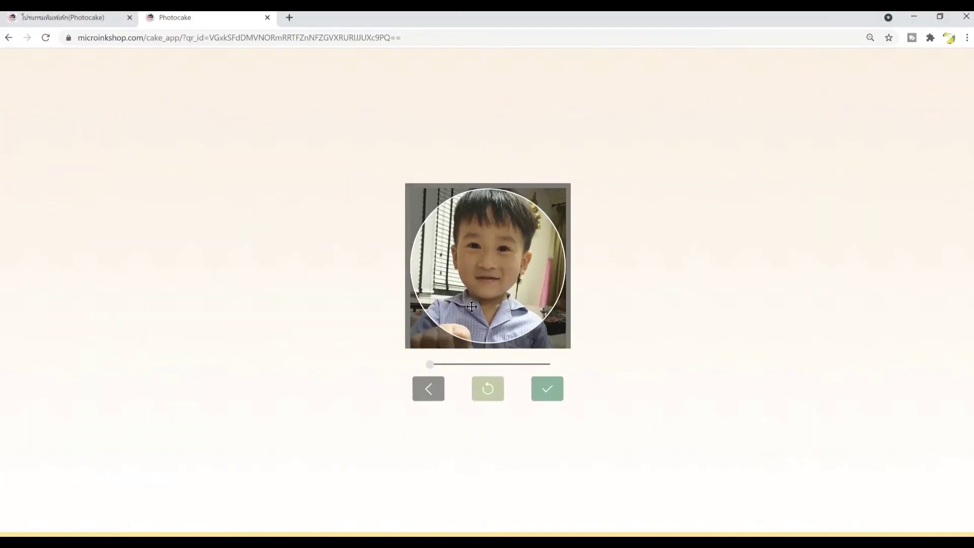
pyautogui.click(548, 389)
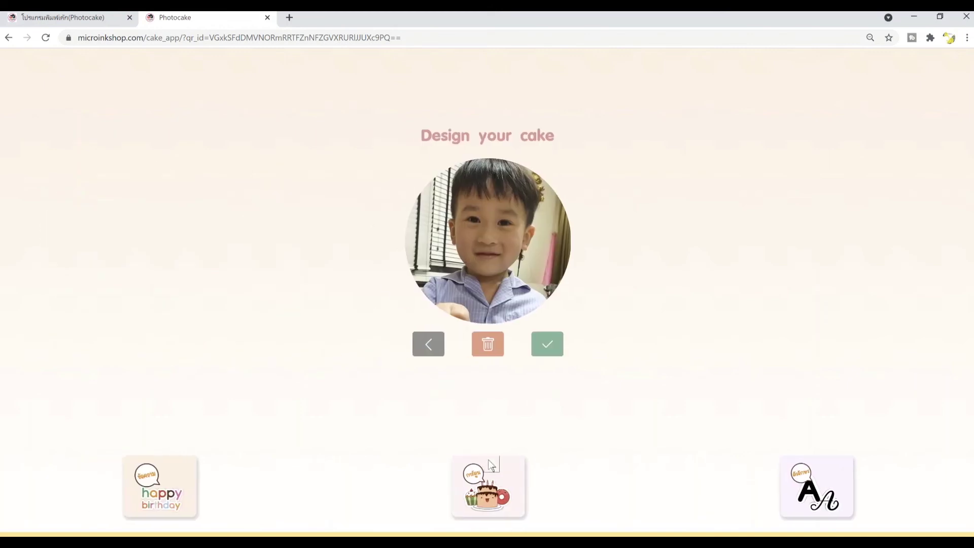
# Step: Add the pink Happy Birthday ready-made message with balloons and shrink it over the boy's shirt
pyautogui.click(490, 477)
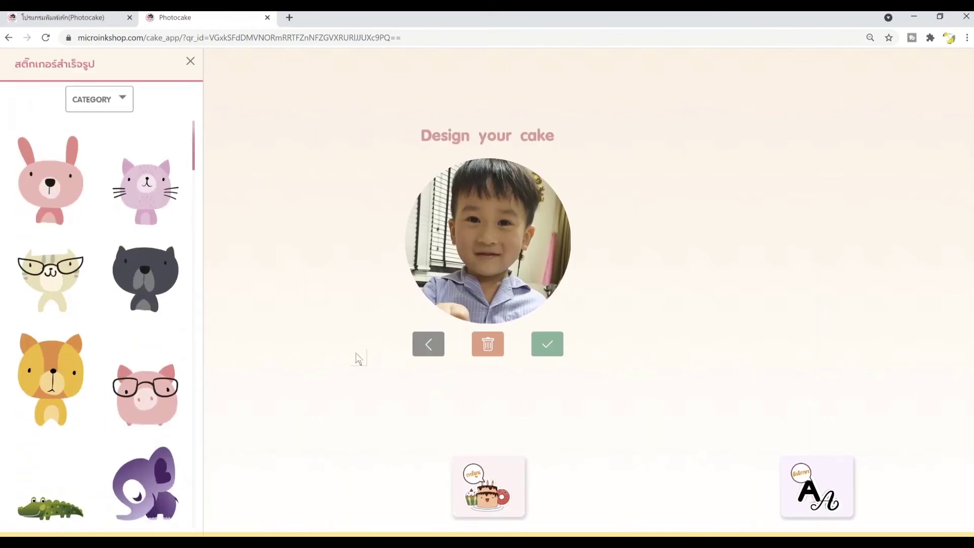
pyautogui.click(420, 445)
pyautogui.click(465, 459)
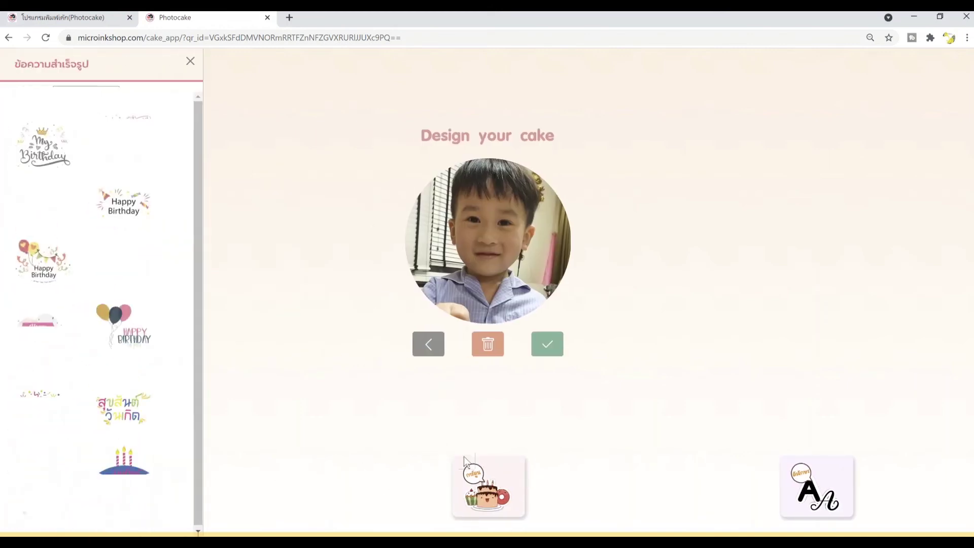
pyautogui.click(59, 249)
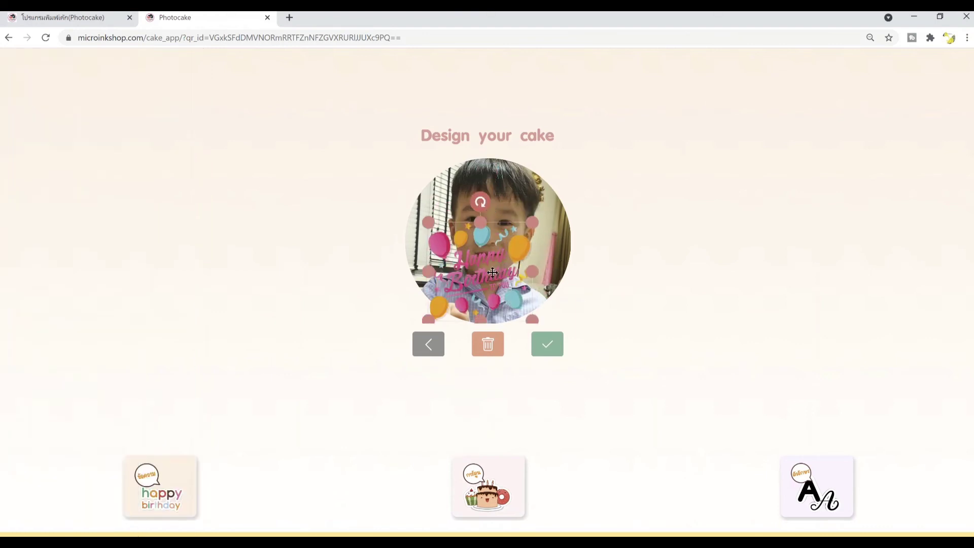
pyautogui.moveTo(532, 222); pyautogui.dragTo(484, 286)
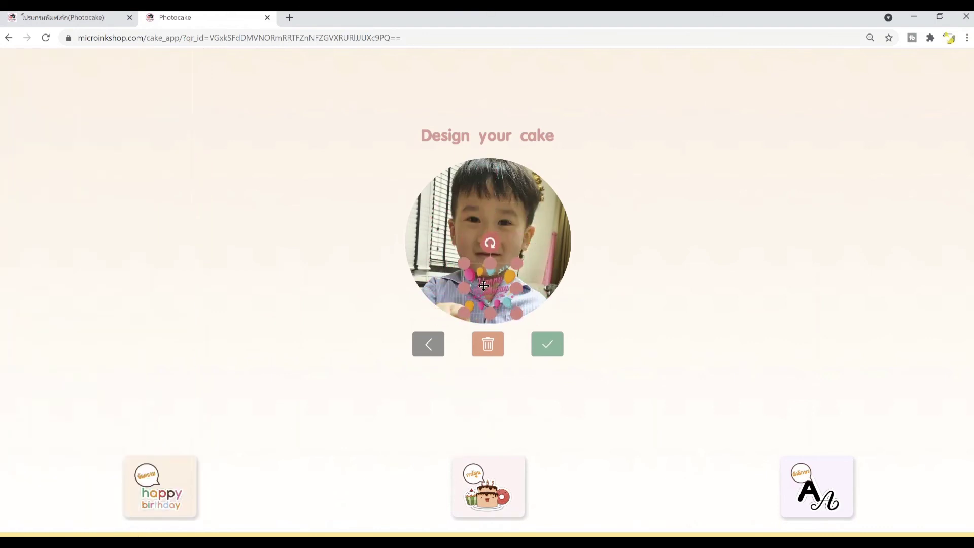
# Step: Add the child's name to the cake as custom text in a narrow condensed text style
pyautogui.click(832, 489)
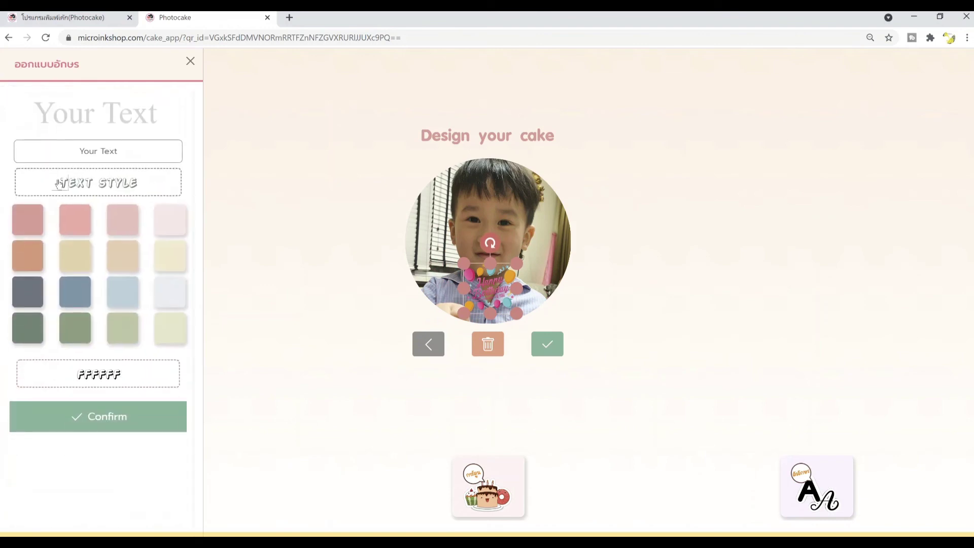
pyautogui.click(81, 151)
pyautogui.write('ฤฎฯ')
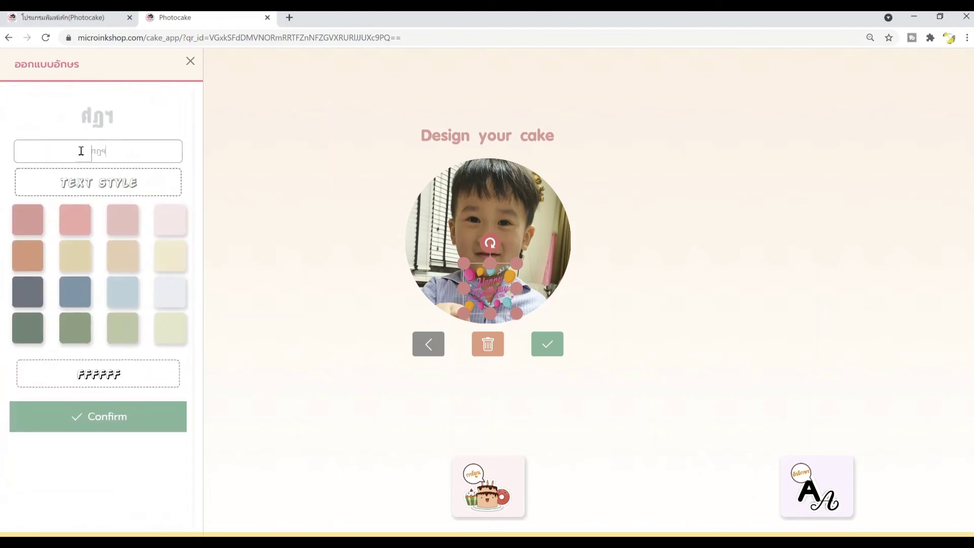
pyautogui.press('BackSpace')
pyautogui.press('BackSpace')
pyautogui.press('BackSpace')
pyautogui.write('LEO')
pyautogui.click(98, 188)
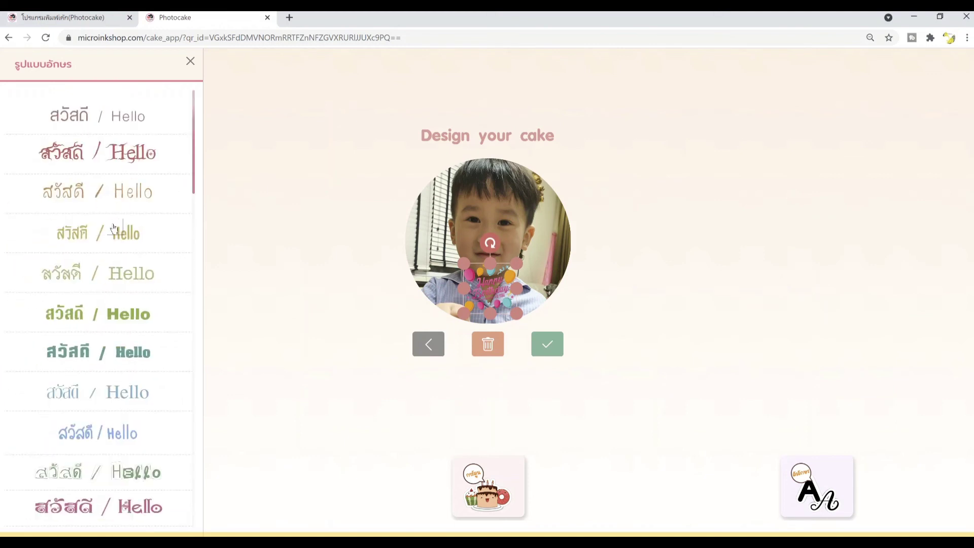
pyautogui.click(114, 229)
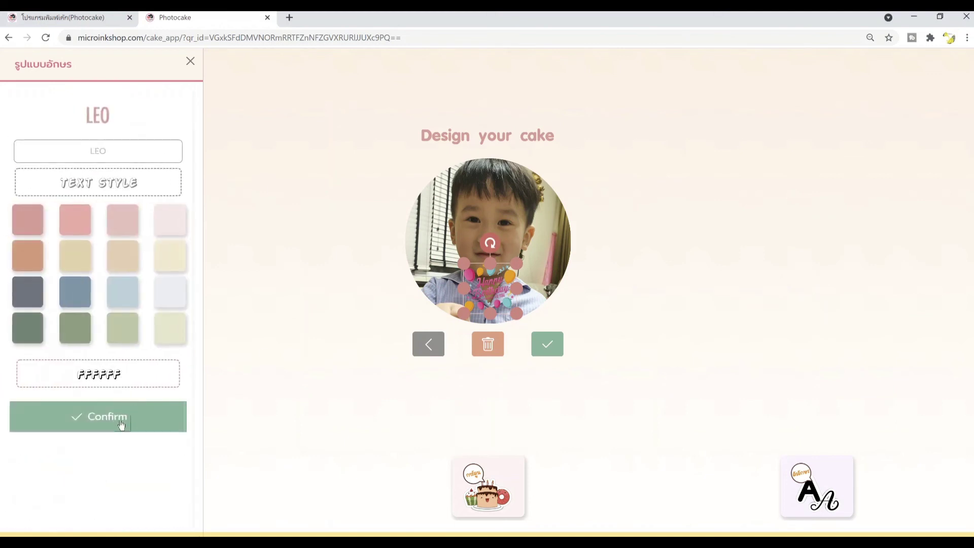
pyautogui.click(109, 414)
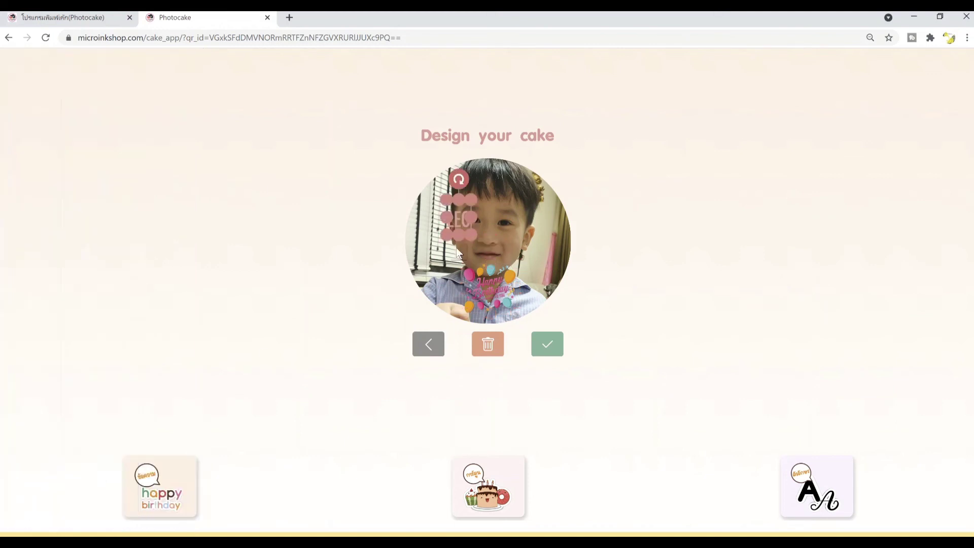
# Step: Place the birthday message beside the boy's chin, widen the name along the photo's lower edge, and confirm the design
pyautogui.moveTo(472, 214); pyautogui.dragTo(449, 270)
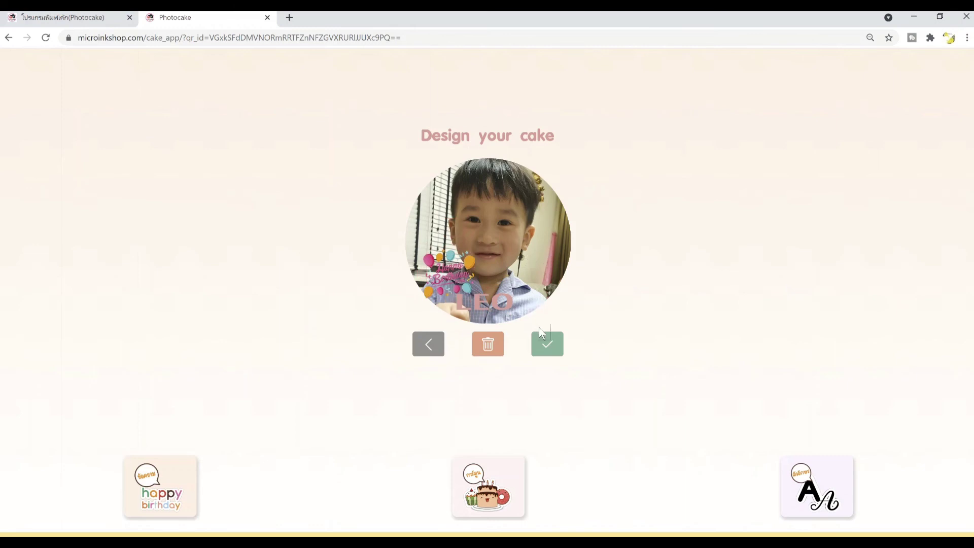
pyautogui.click(548, 344)
# Step: Enter the customer's phone number and choose a saved full name for the cake order
pyautogui.click(465, 276)
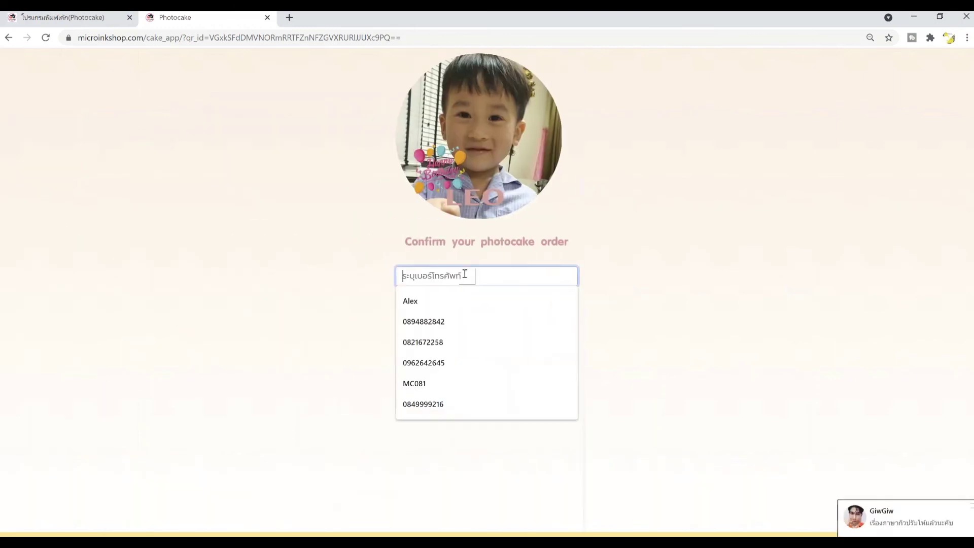
pyautogui.click(526, 273)
pyautogui.write('999999')
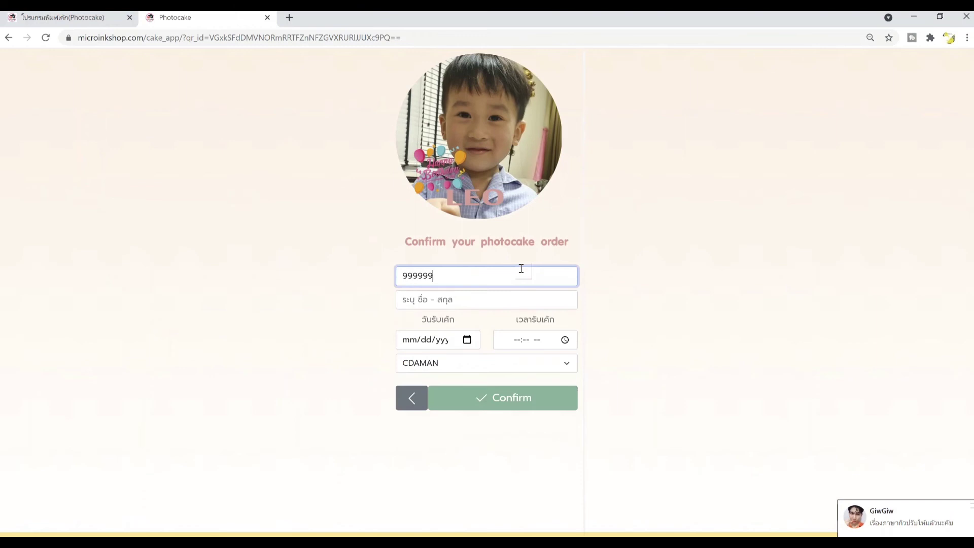
pyautogui.write('9')
pyautogui.press('Tab')
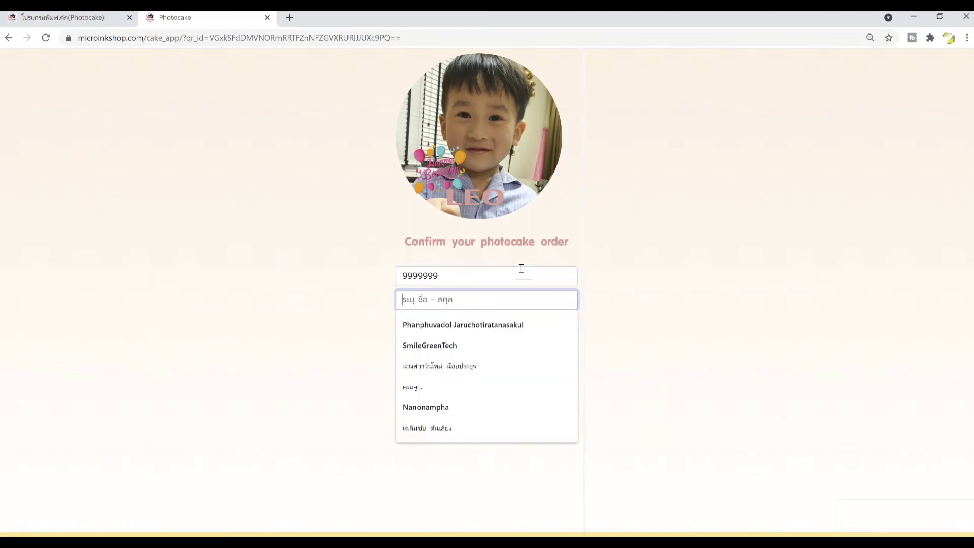
pyautogui.click(491, 364)
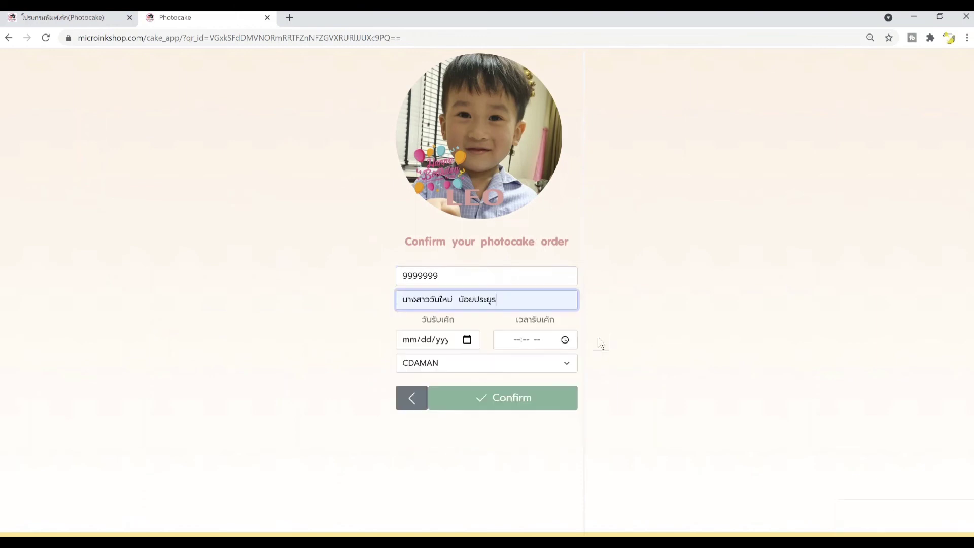
pyautogui.click(454, 298)
# Step: Set the cake pickup date to 06/07/2021 and the pickup time to 11:09 PM
pyautogui.click(467, 339)
pyautogui.click(728, 348)
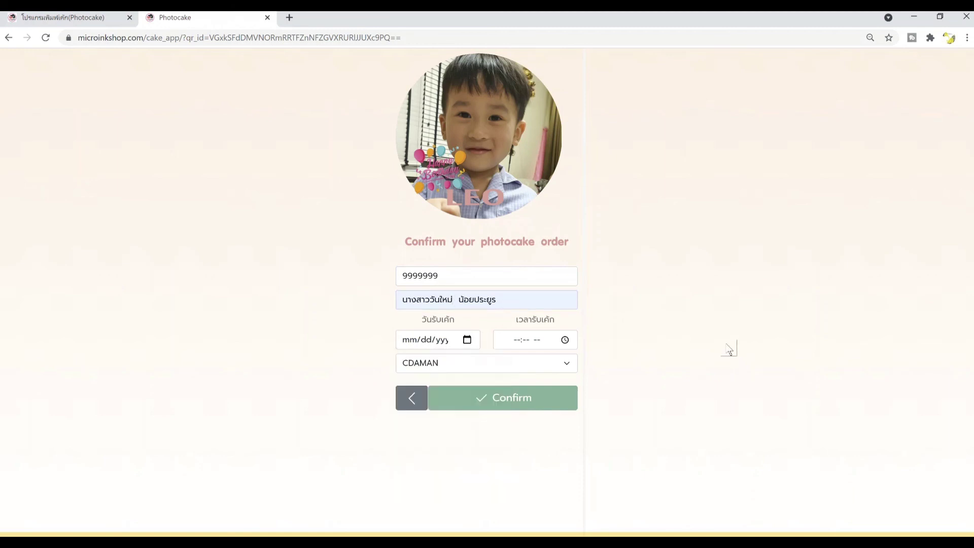
pyautogui.click(467, 339)
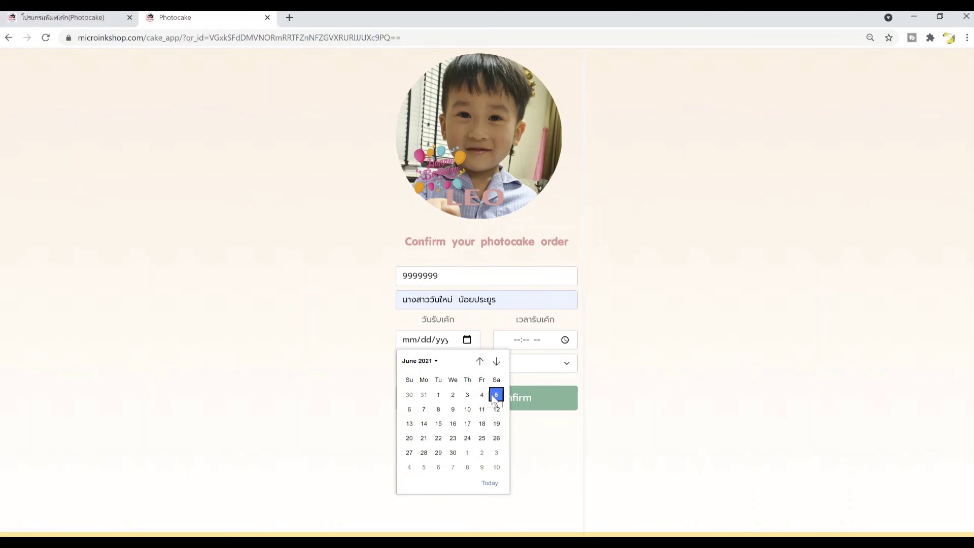
pyautogui.click(424, 410)
pyautogui.click(526, 341)
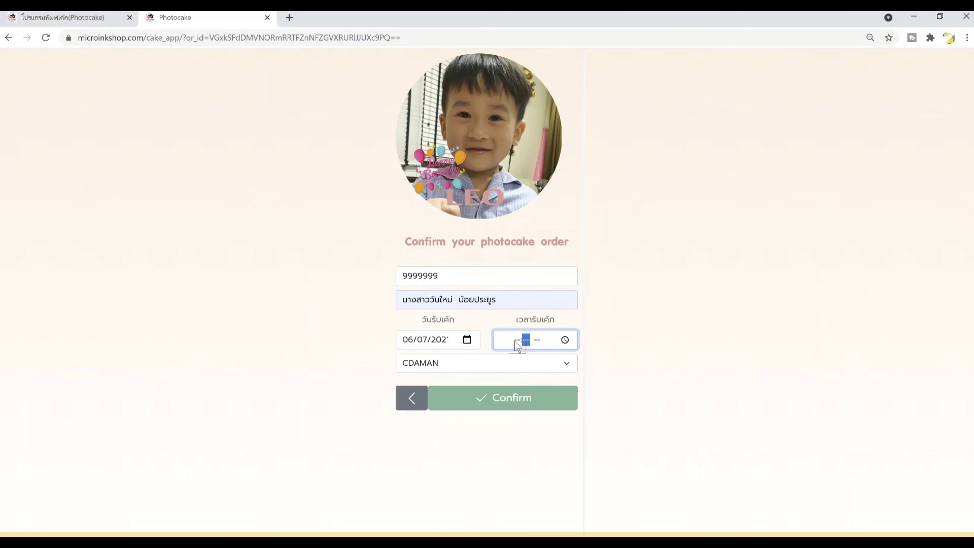
pyautogui.click(565, 339)
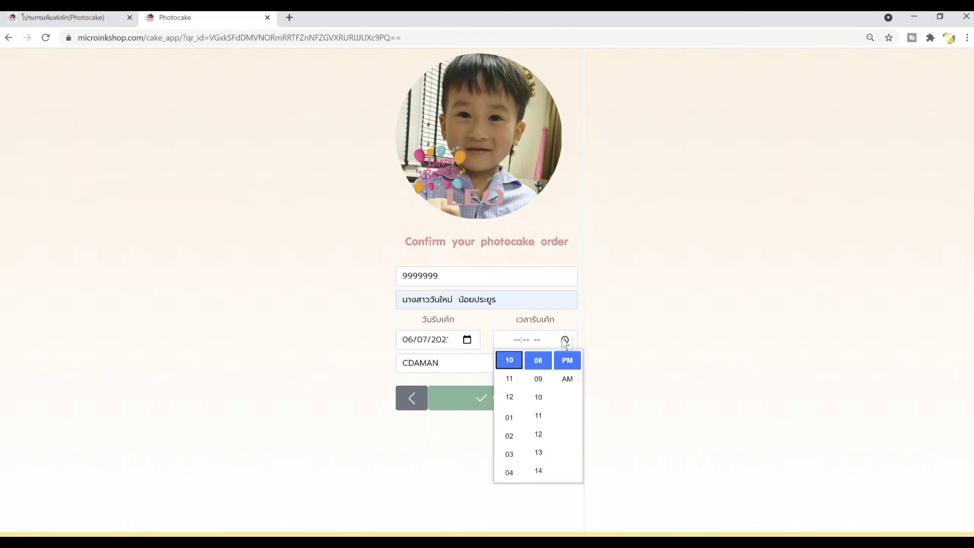
pyautogui.click(509, 378)
pyautogui.click(538, 378)
pyautogui.click(631, 371)
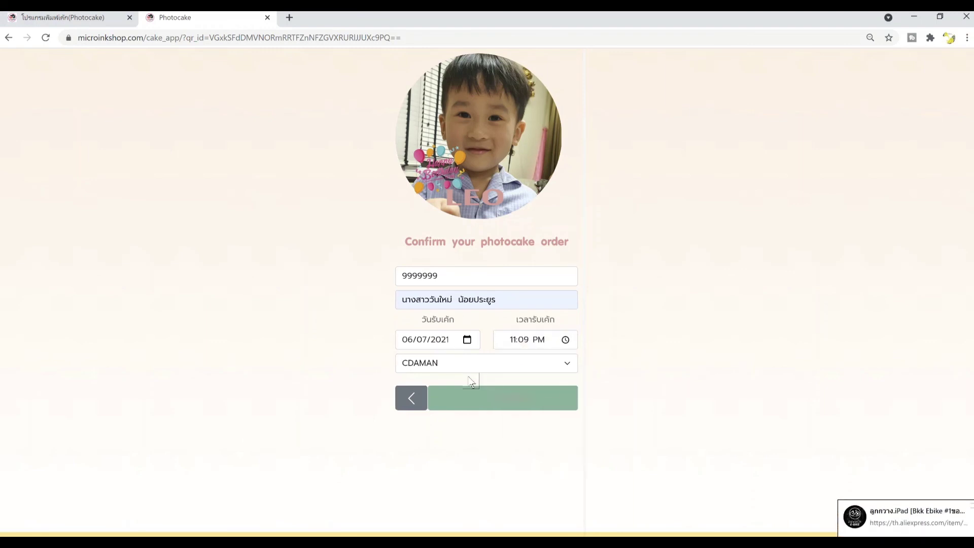
# Step: Keep CDAMAN as the shop for the photo cake and confirm the order
pyautogui.click(487, 369)
pyautogui.click(459, 364)
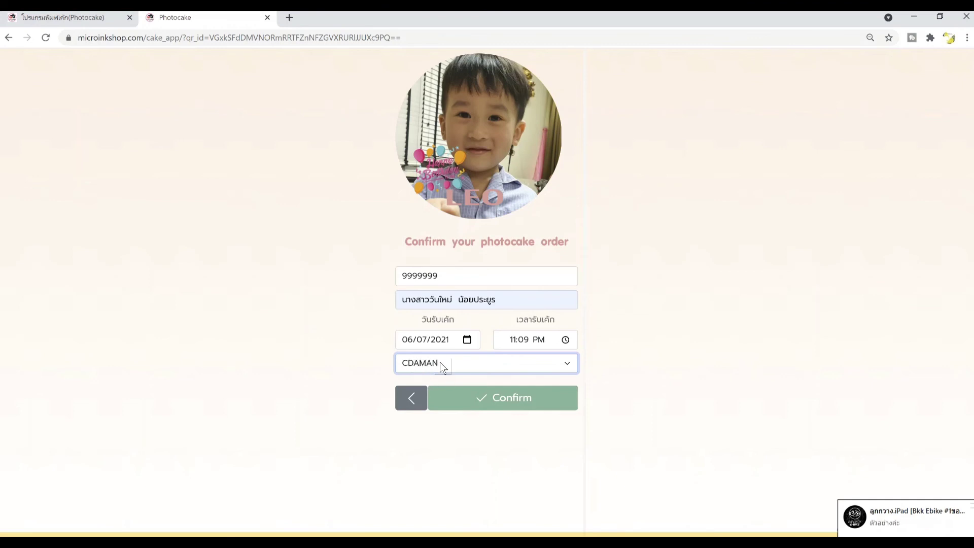
pyautogui.click(461, 393)
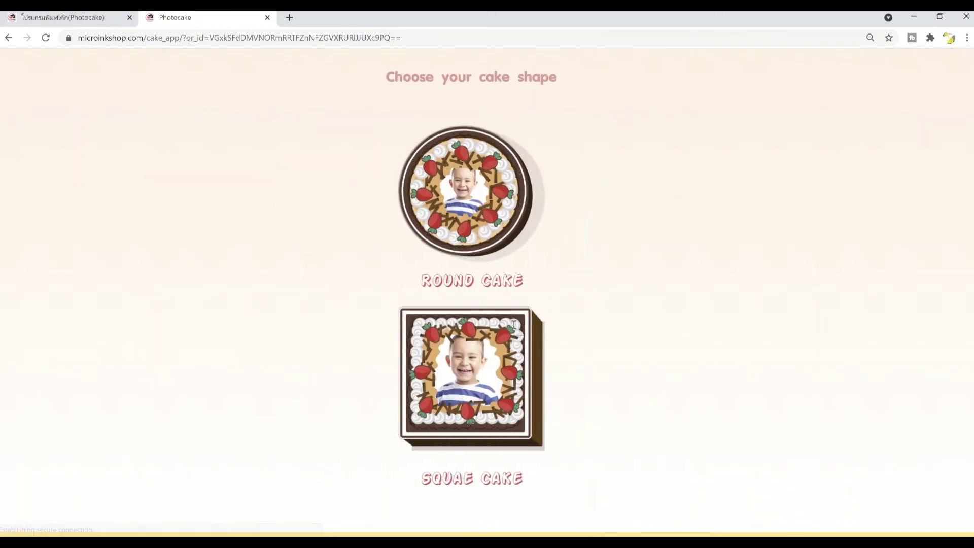
# Step: Return to the shop's Photocake Pro editor, close the profile form, and place the newest customer order's cake design on the sheet
pyautogui.click(61, 22)
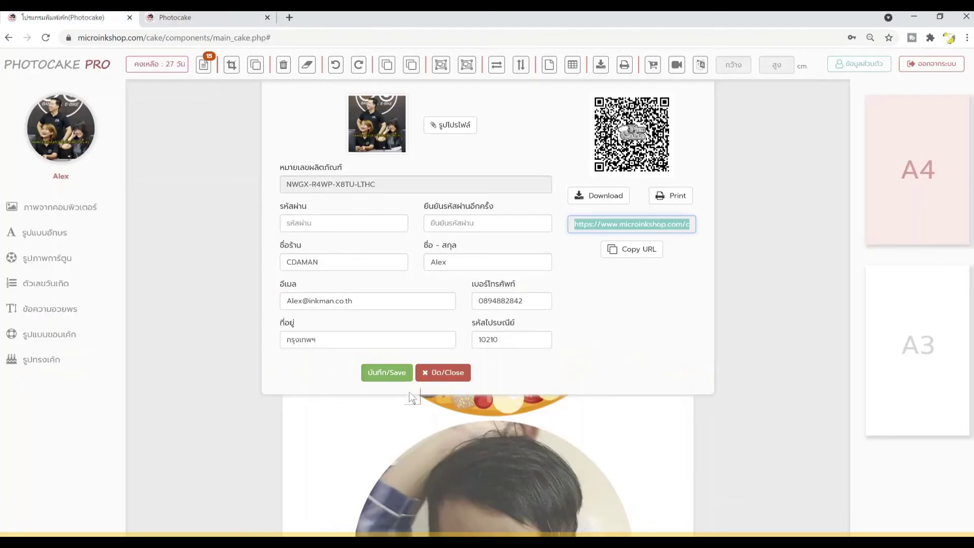
pyautogui.click(441, 375)
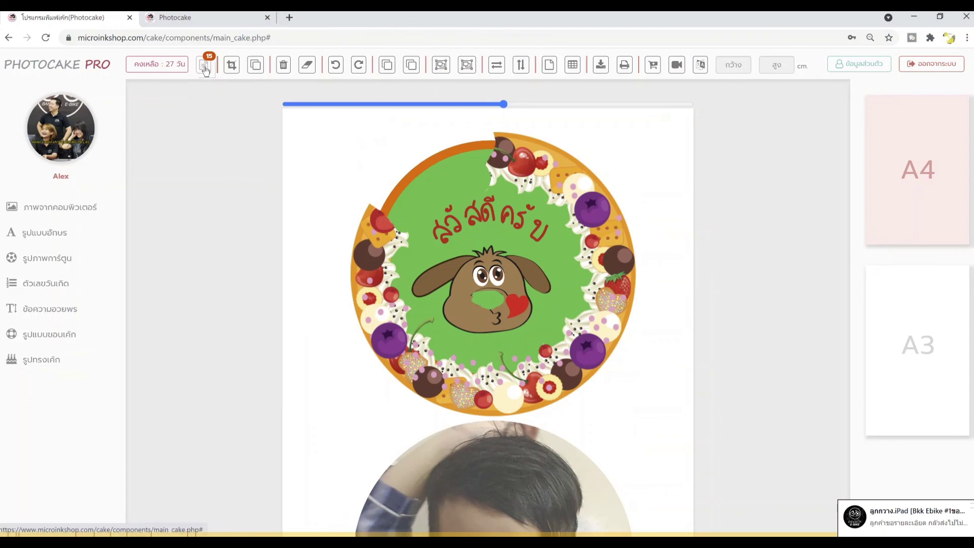
pyautogui.click(205, 69)
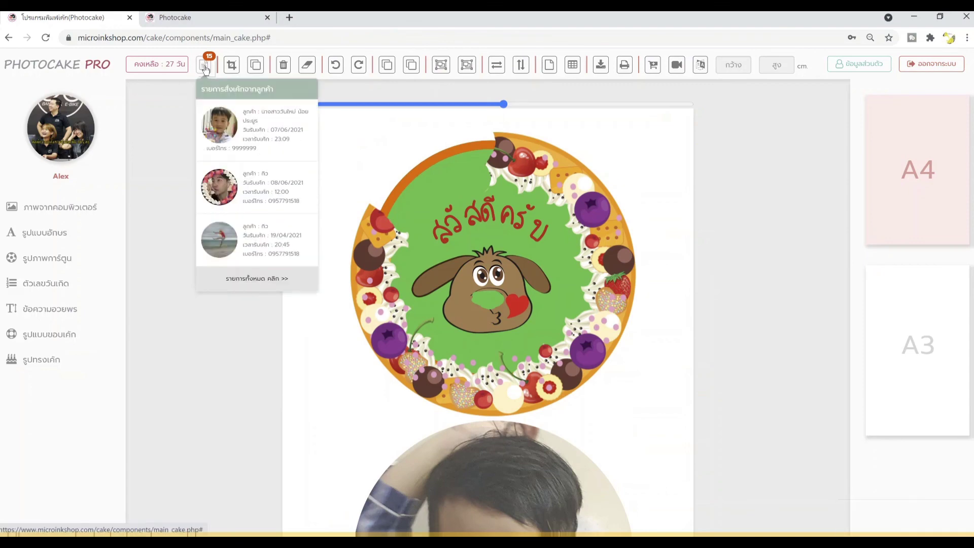
pyautogui.click(240, 129)
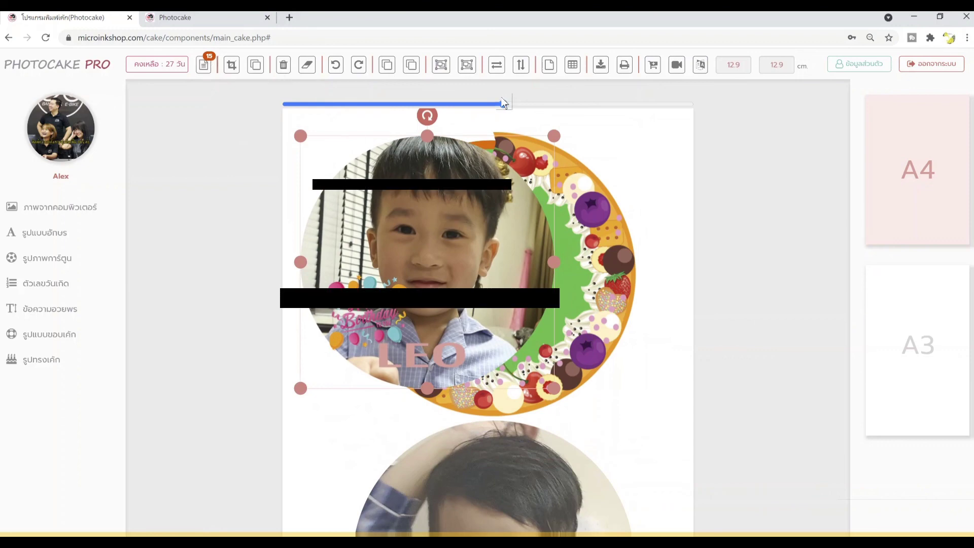
# Step: Show the shop's customer order link in the profile information, select it, and close the profile form
pyautogui.click(832, 71)
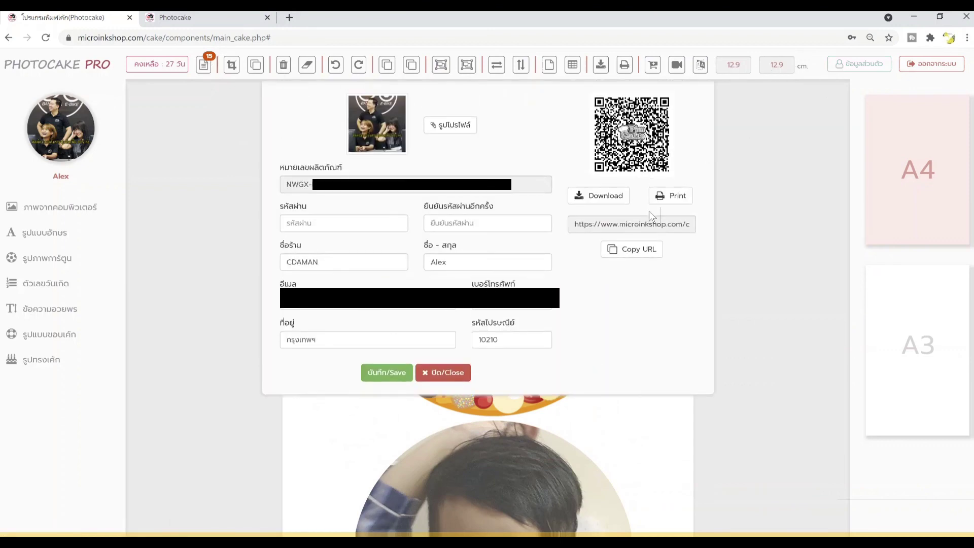
pyautogui.click(652, 223)
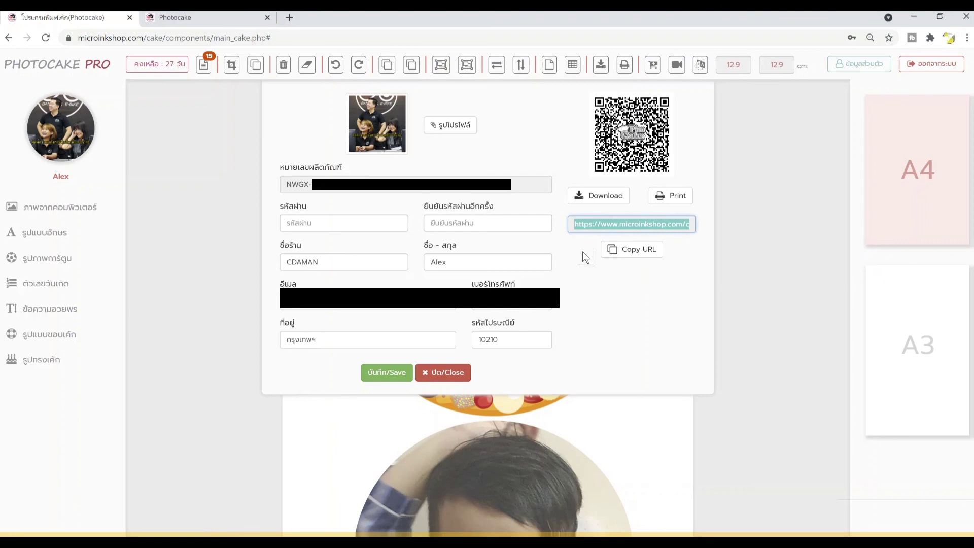
pyautogui.click(443, 373)
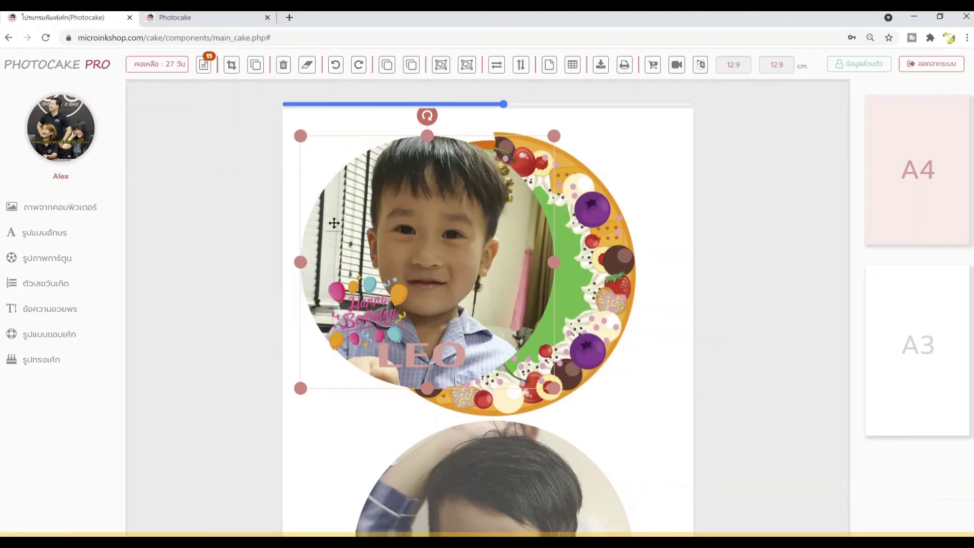
# Step: Check the customer order list again and delete the ordered birthday photo cake from over the dog cake
pyautogui.moveTo(334, 223); pyautogui.dragTo(372, 227)
pyautogui.click(204, 66)
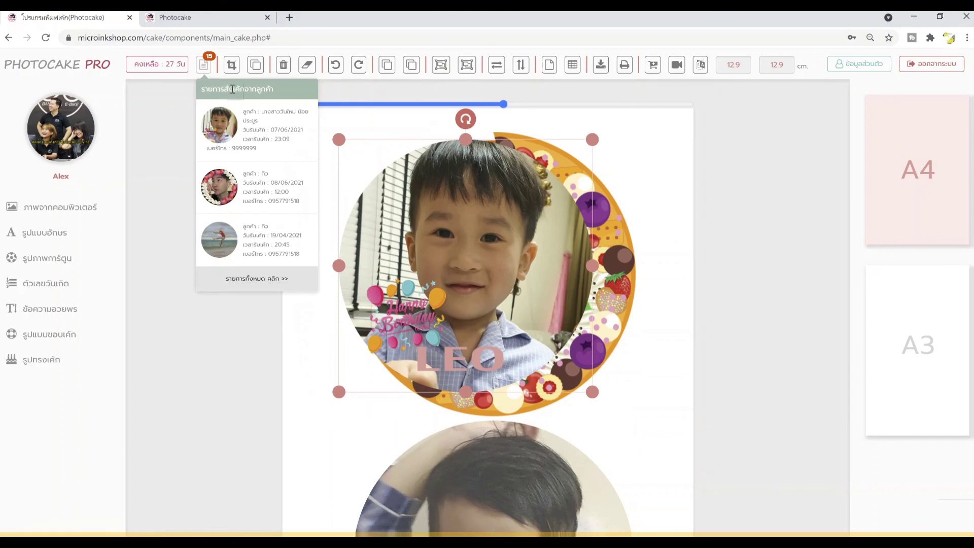
pyautogui.click(677, 195)
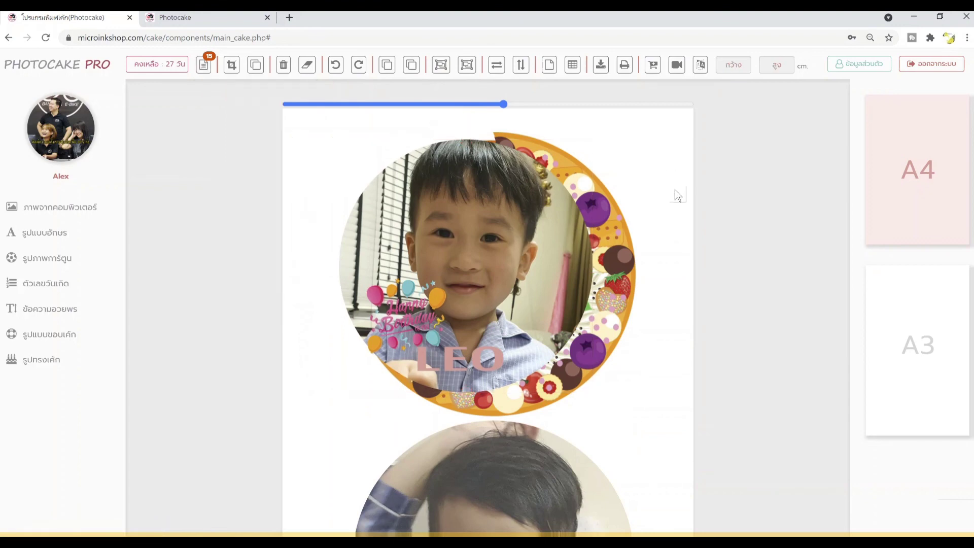
pyautogui.moveTo(556, 232); pyautogui.dragTo(577, 265)
pyautogui.press('Delete')
# Step: Shrink the lower boy's photo cake to about 12.7 cm and position it just below the dog cake on the sheet
pyautogui.scroll(-3, 577, 265)
pyautogui.click(535, 353)
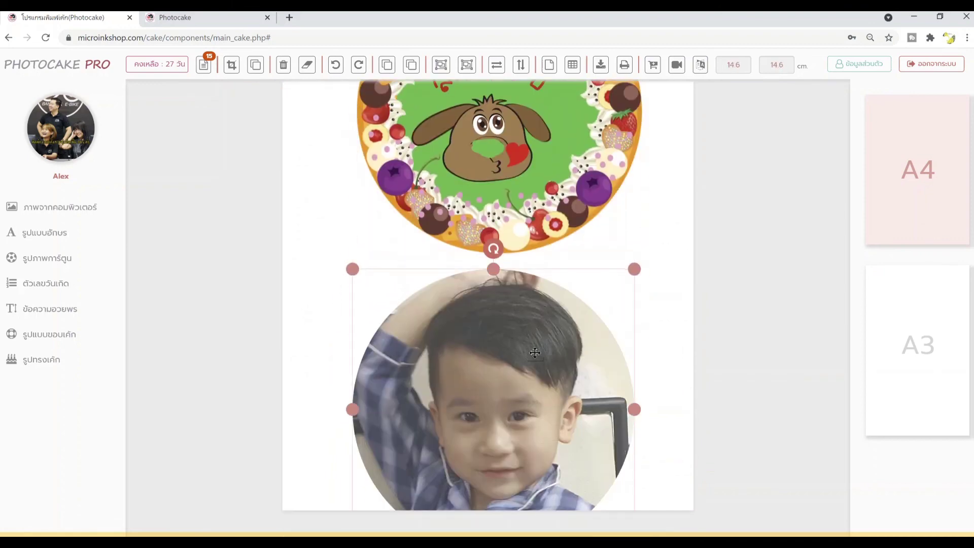
pyautogui.moveTo(537, 352); pyautogui.dragTo(536, 289)
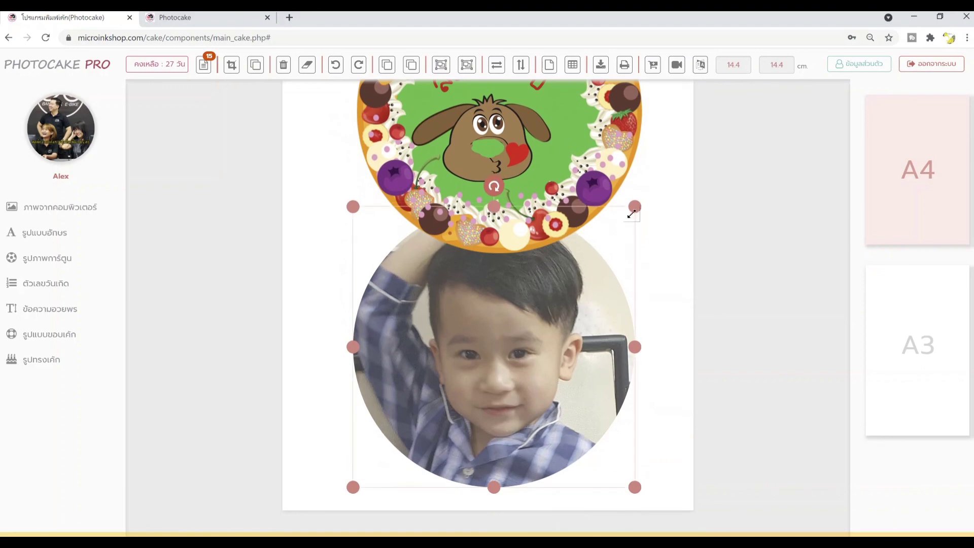
pyautogui.moveTo(631, 209); pyautogui.dragTo(609, 248)
pyautogui.moveTo(507, 329); pyautogui.dragTo(517, 348)
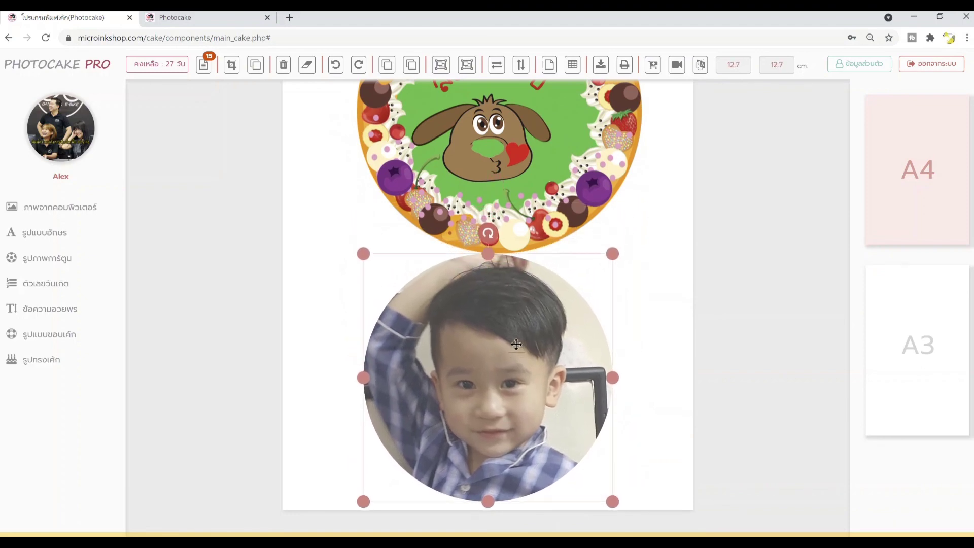